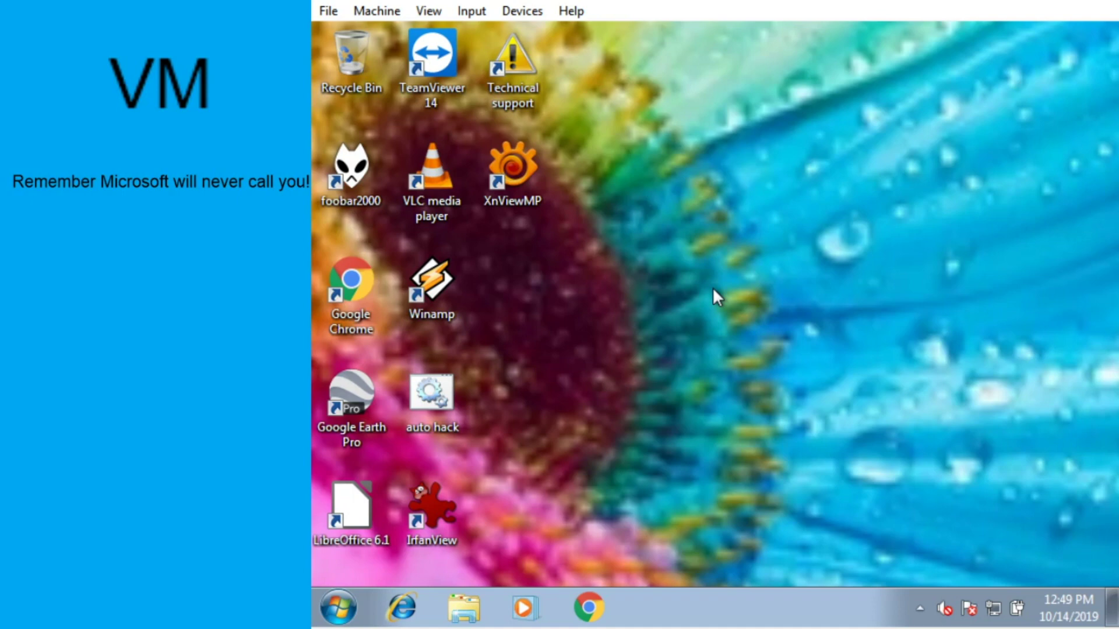
- Bring up the Run box and erase the leftover 'syskey' command
key(super+r)
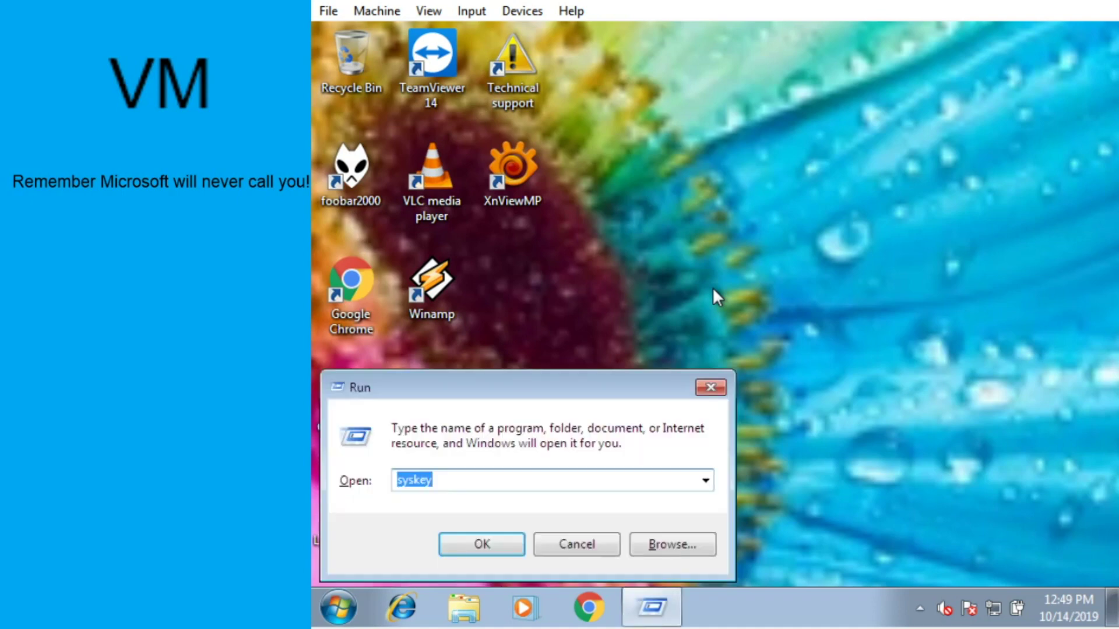
key(BackSpace)
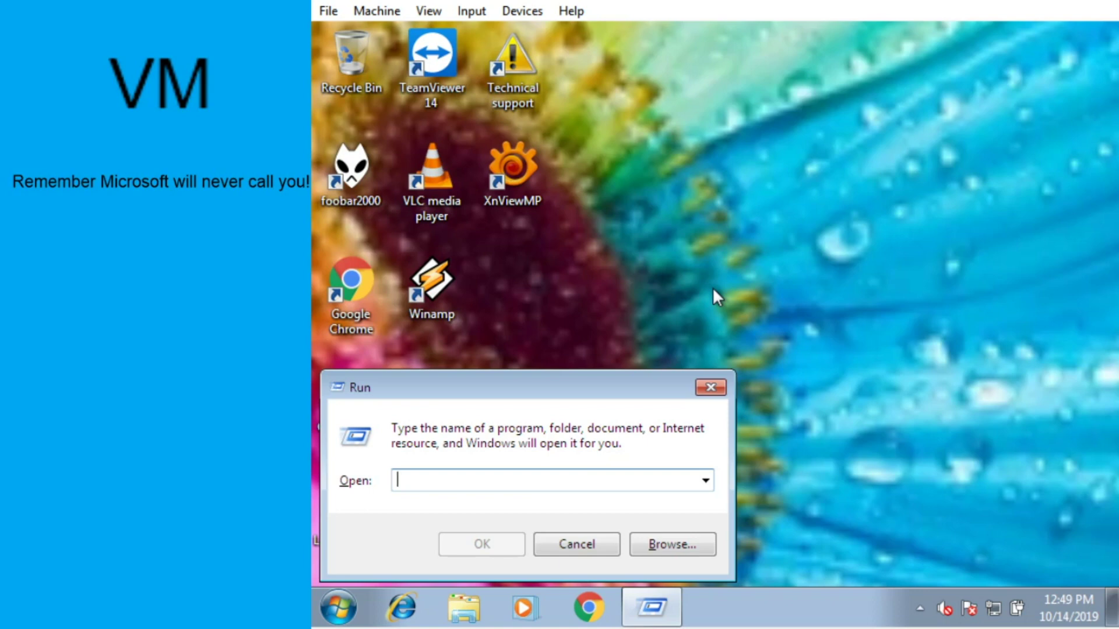
text(ww)
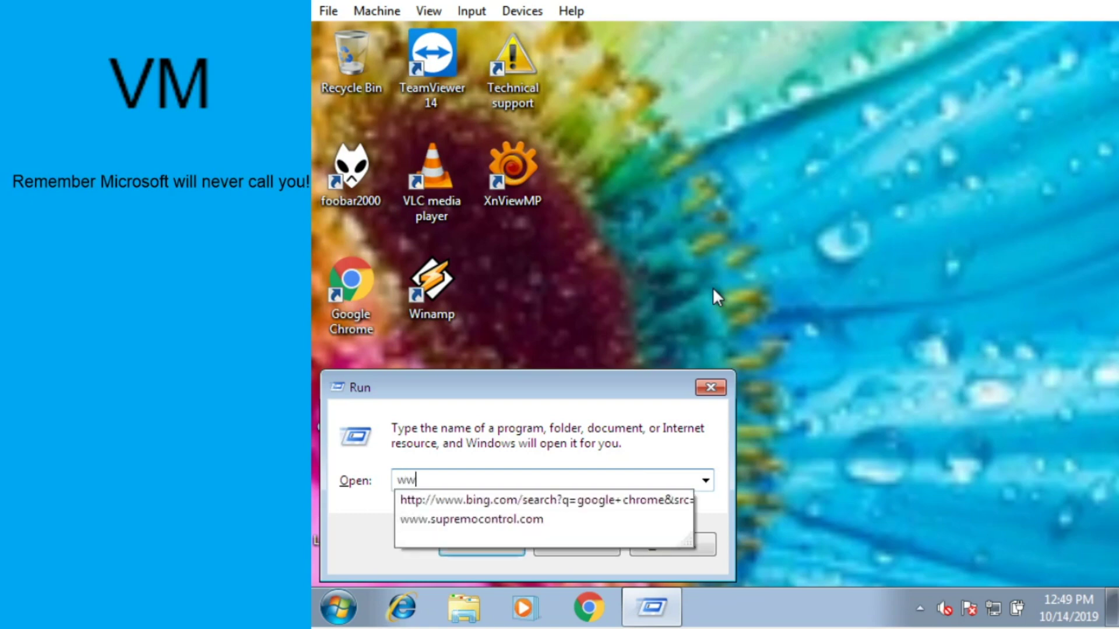
text(w)
text(.)
text(m)
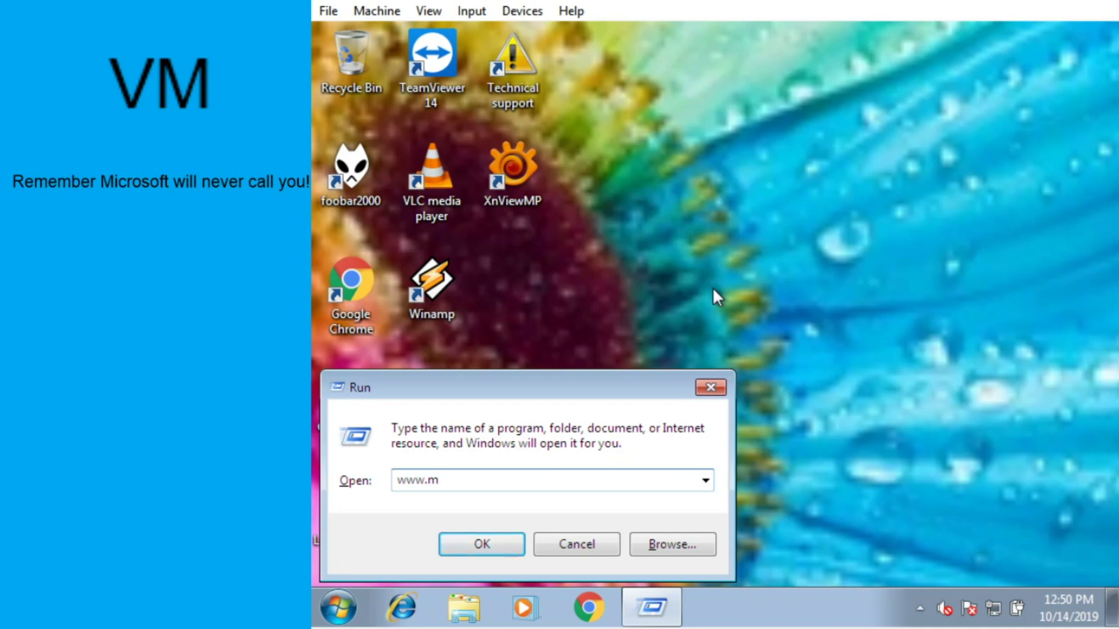
text(s)
text(u)
text(p)
text(p)
text(o)
text(r)
text(t)
text(3)
text(0)
text(3)
text(.)
text(us)
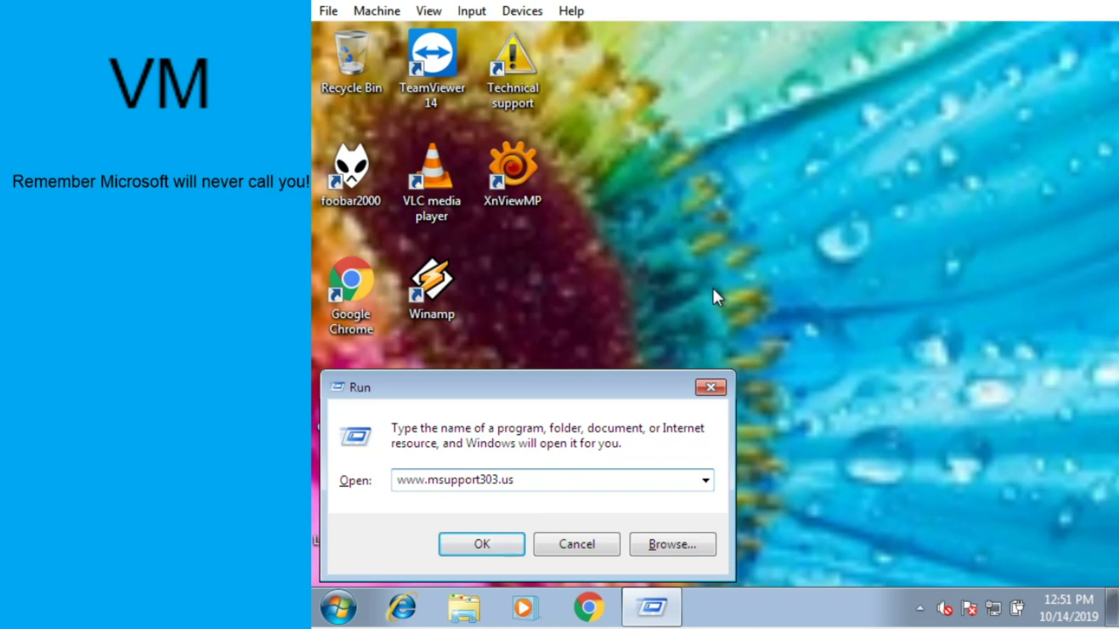
- Load msupport303.us and download TeamViewer_Setup.exe from its Teamviewer button
click(483, 546)
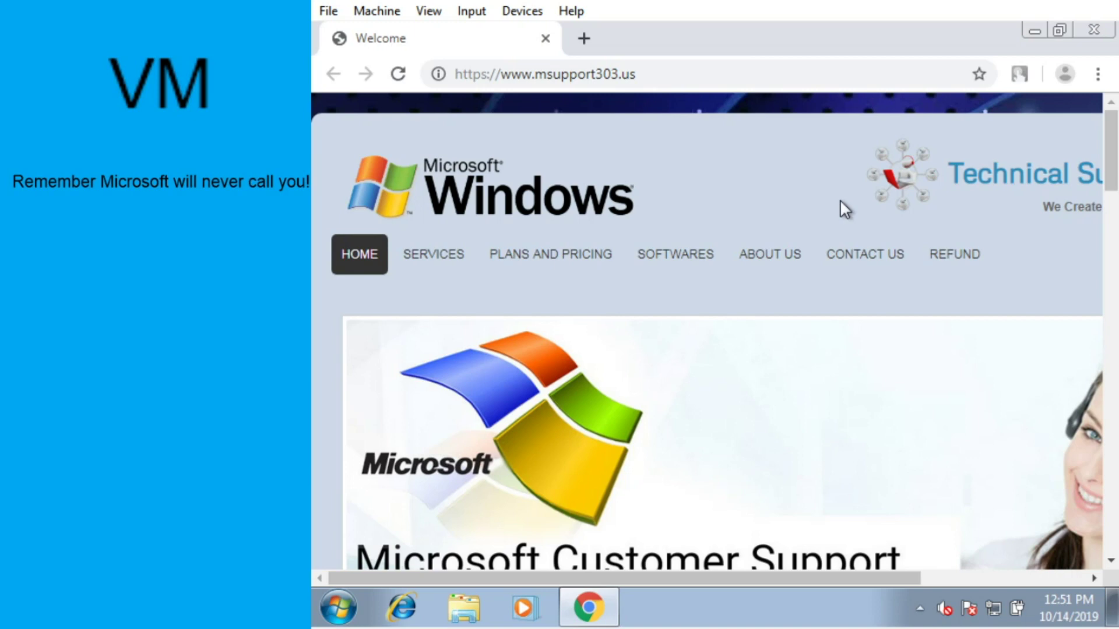
scroll(715, 374, down, 2)
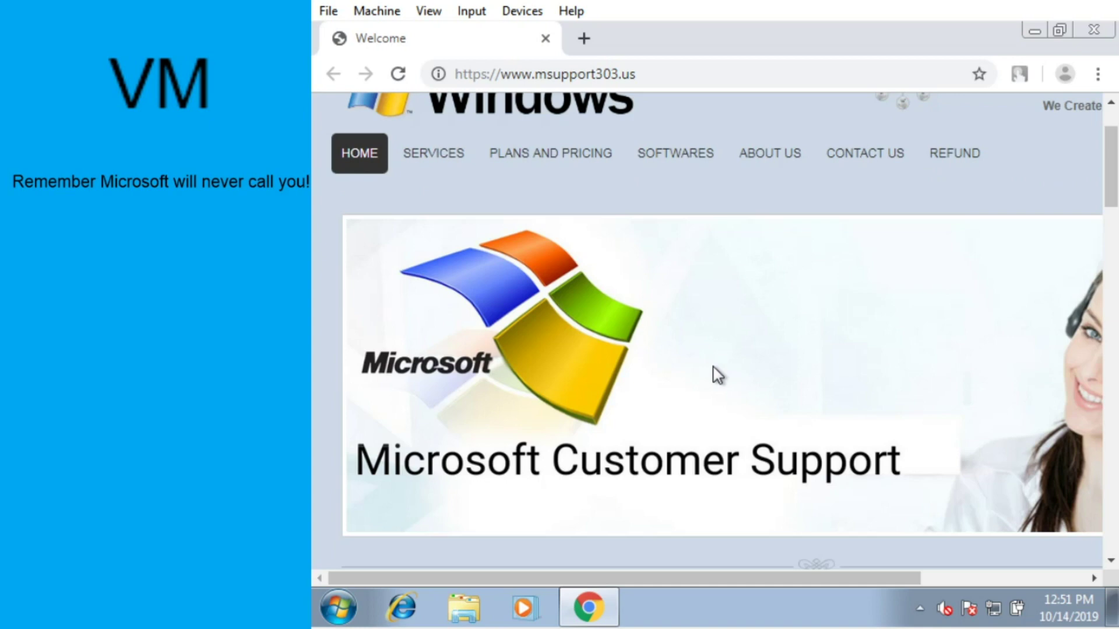
scroll(715, 374, down, 3)
scroll(714, 375, down, 2)
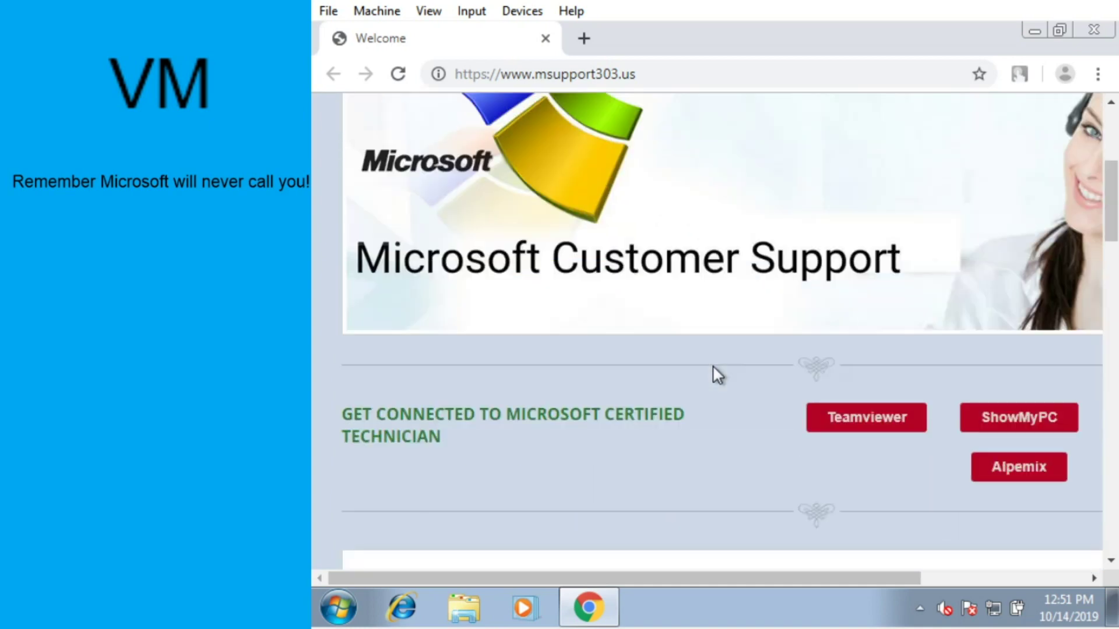
scroll(712, 364, down, 3)
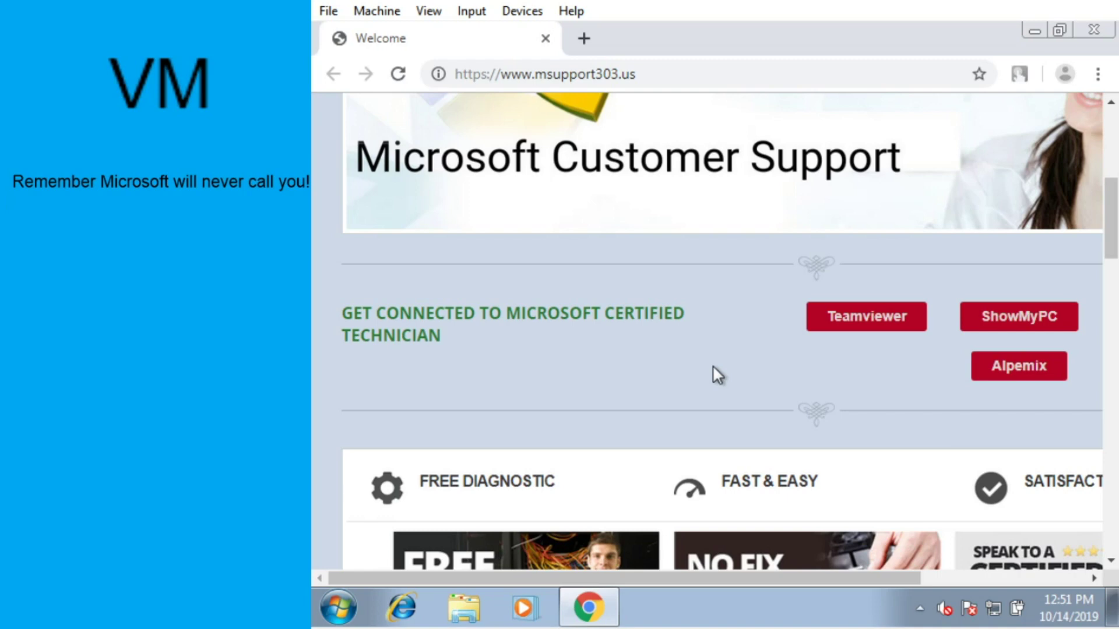
click(846, 331)
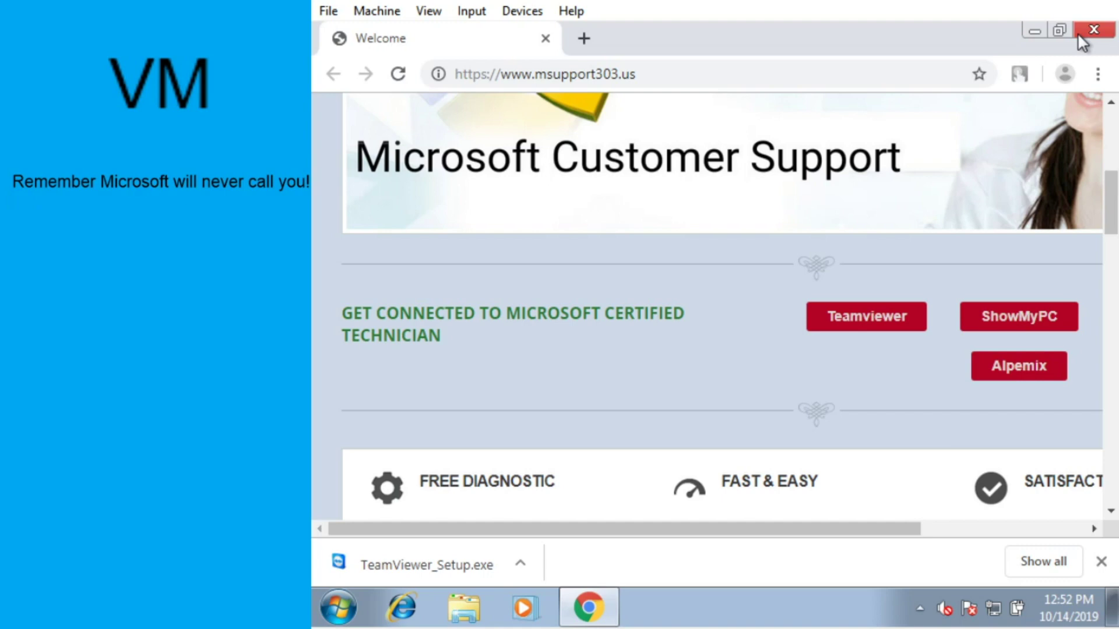
- Close Chrome, delete the Technical support shortcut via an emptied Recycle Bin, and start TeamViewer
click(1083, 36)
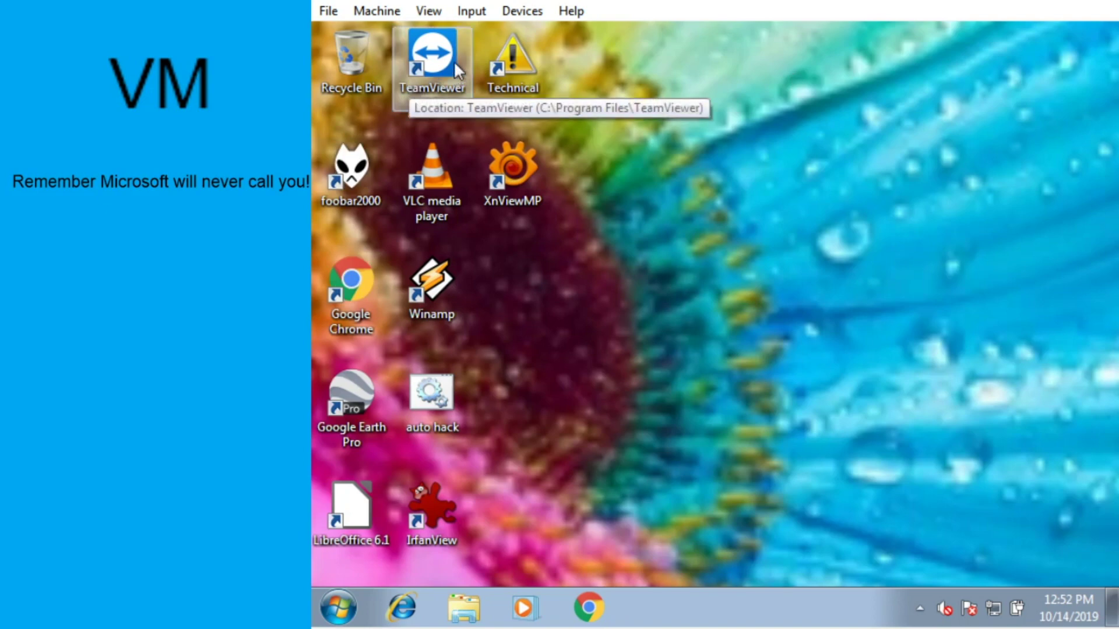
drag(518, 75, 360, 79)
right_click(359, 79)
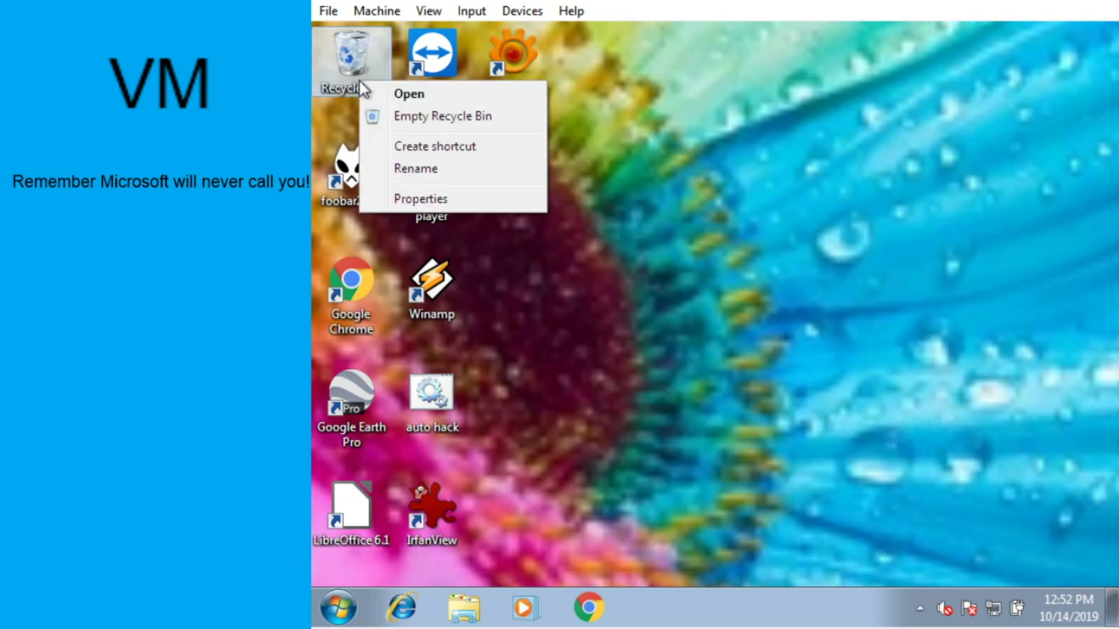
click(442, 116)
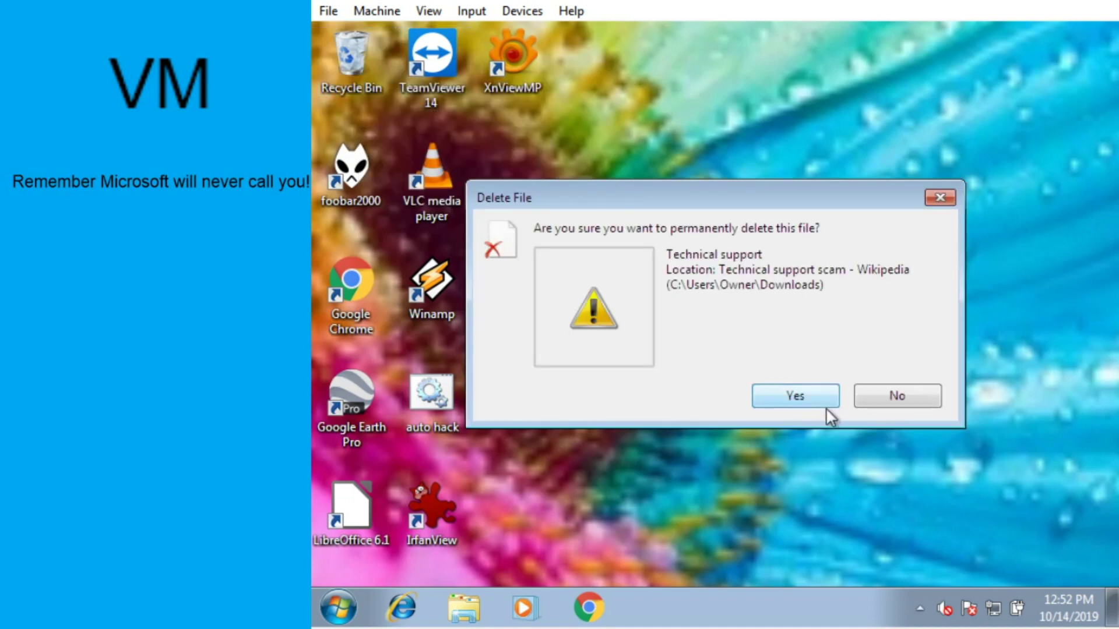
click(795, 396)
click(432, 68)
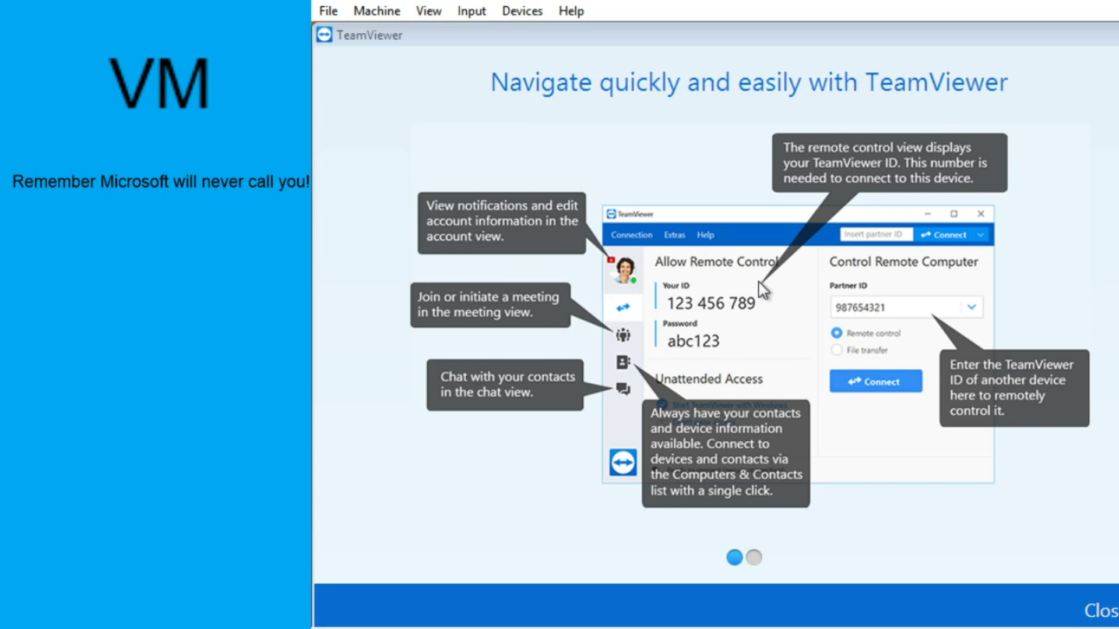
- Close the TeamViewer welcome tutorial
click(1106, 612)
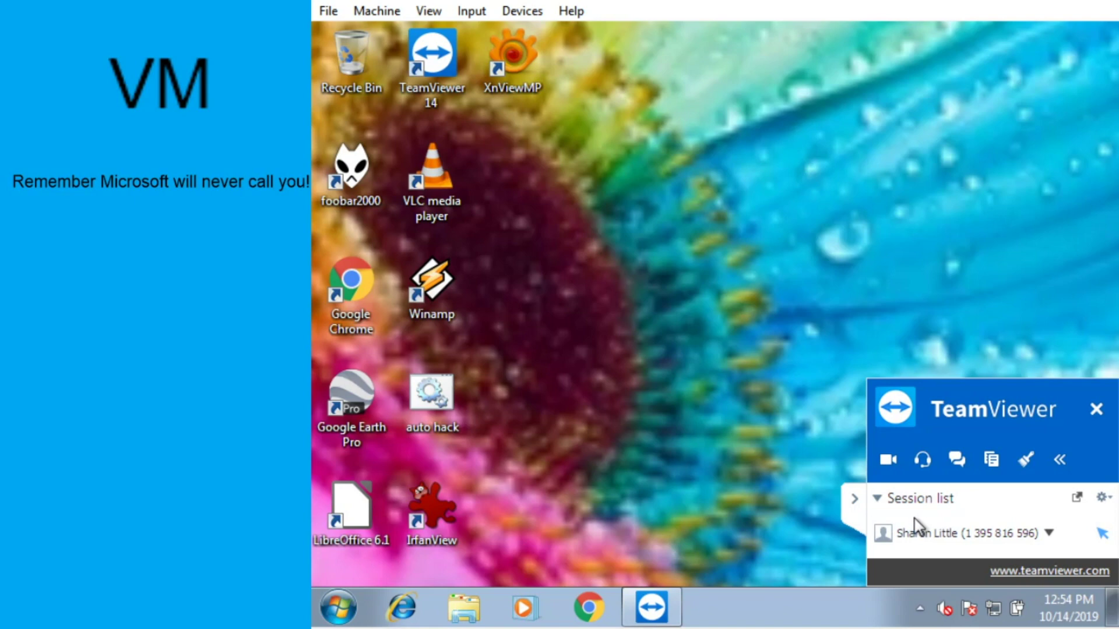
- Hide the session panel, relaunch TeamViewer 14 from the desktop, and show its Extras menu
click(854, 499)
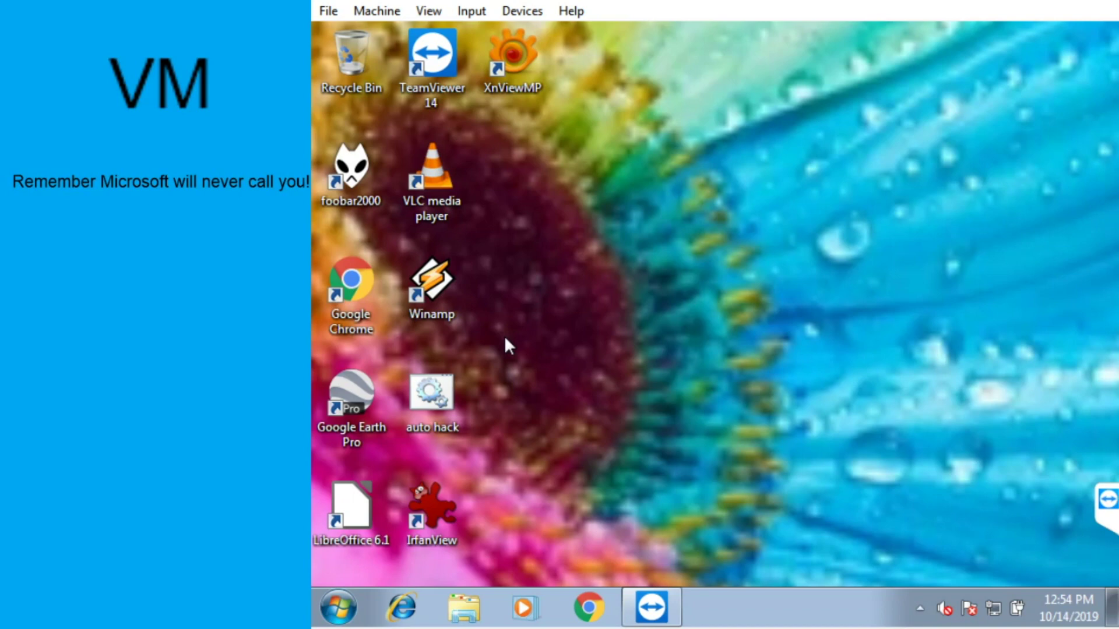
double_click(450, 87)
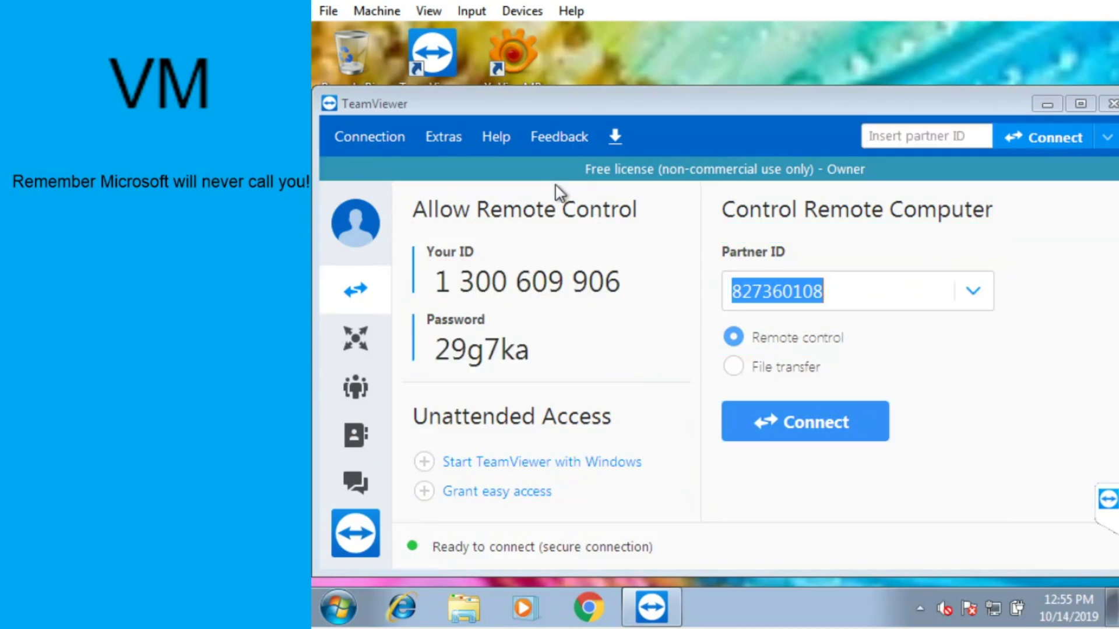
click(453, 135)
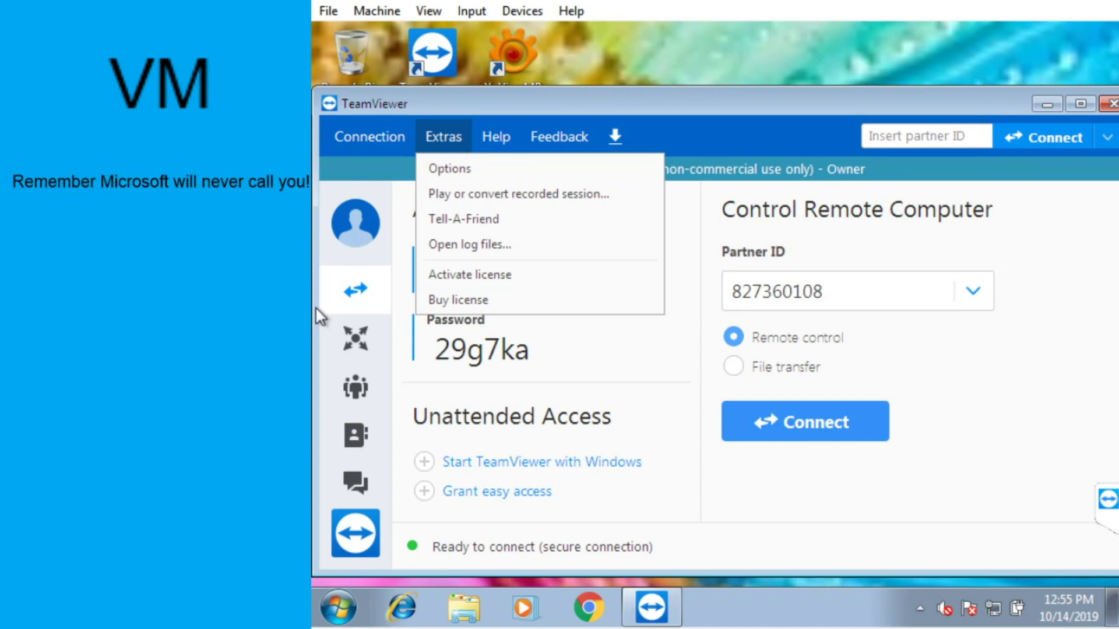
- Open Options from the Extras menu and click 'Start TeamViewer with Windows' on the General page
click(472, 172)
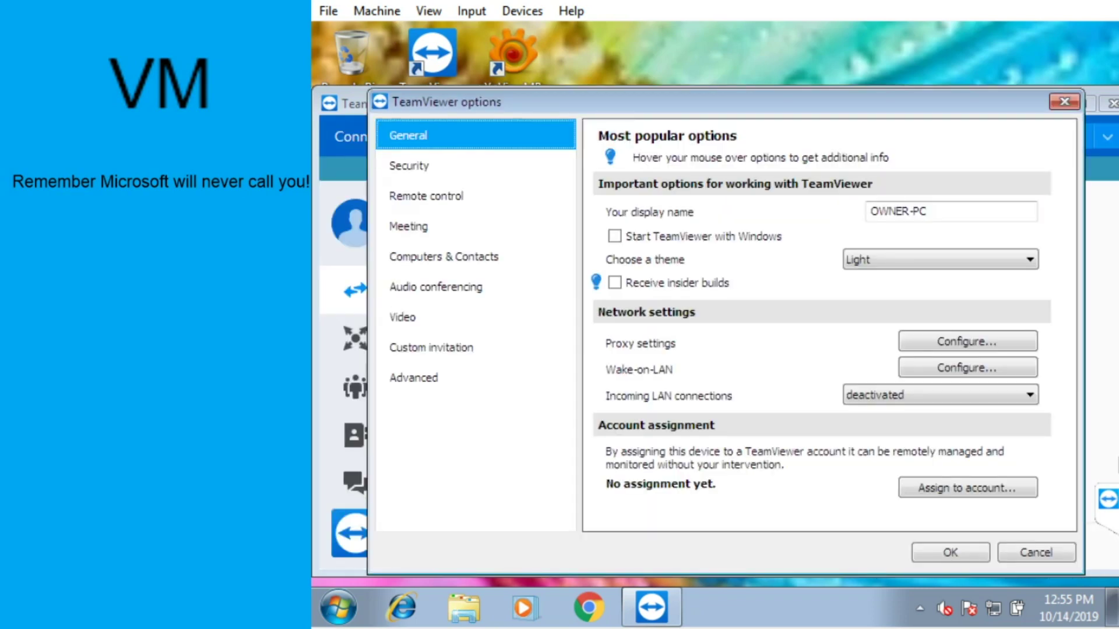
click(614, 237)
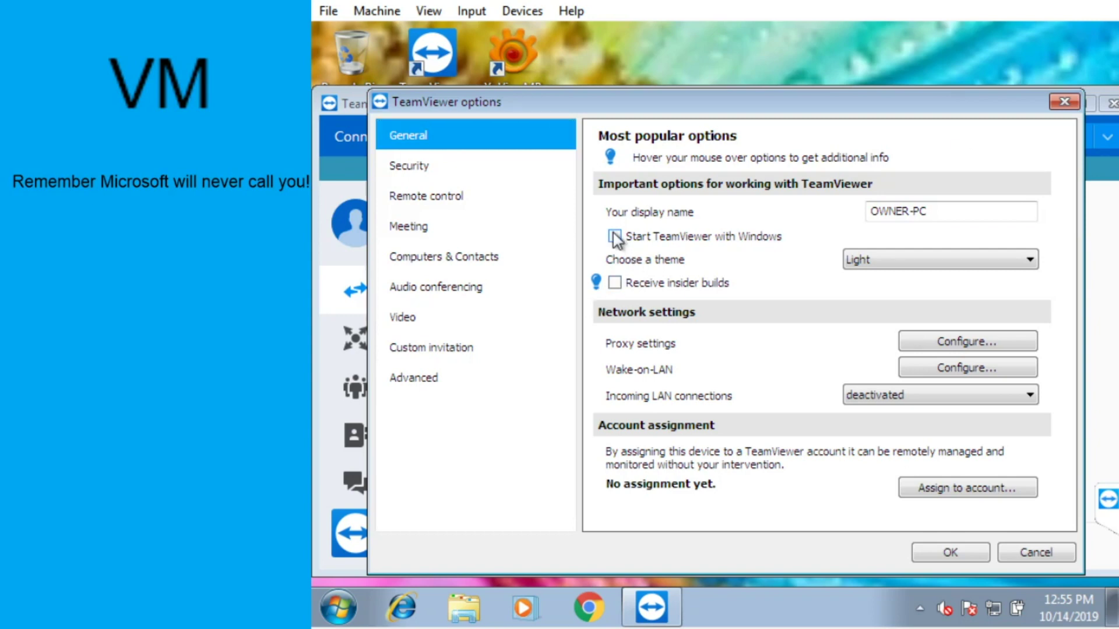
- Enable 'Start TeamViewer with Windows' and set and confirm a permanent-access password
click(614, 236)
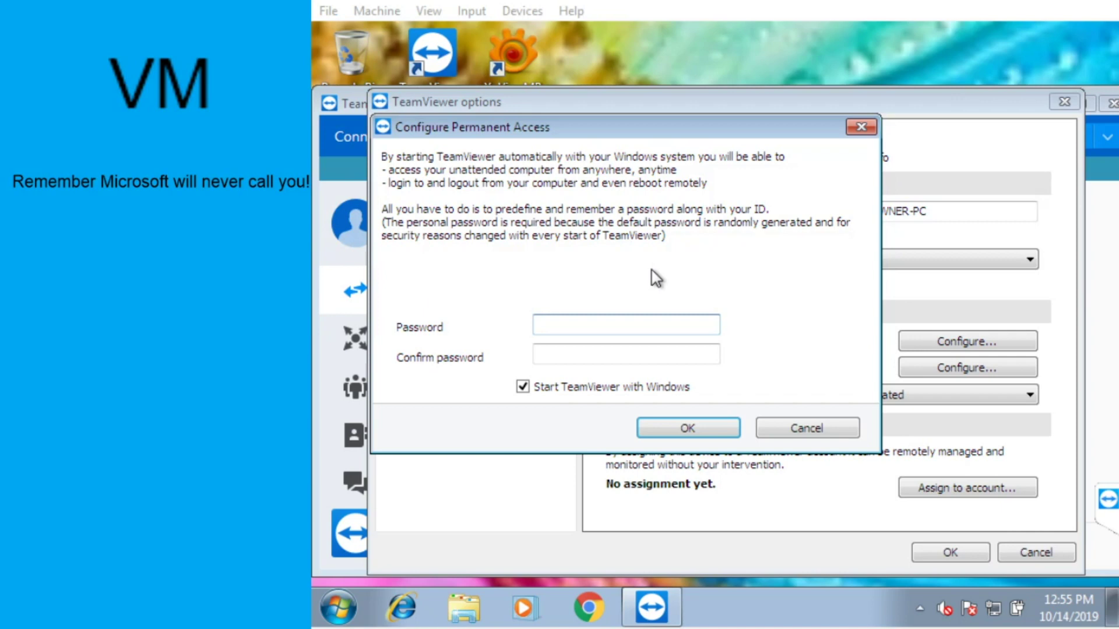
text(aaa)
text(aa)
text(aaa)
key(Tab)
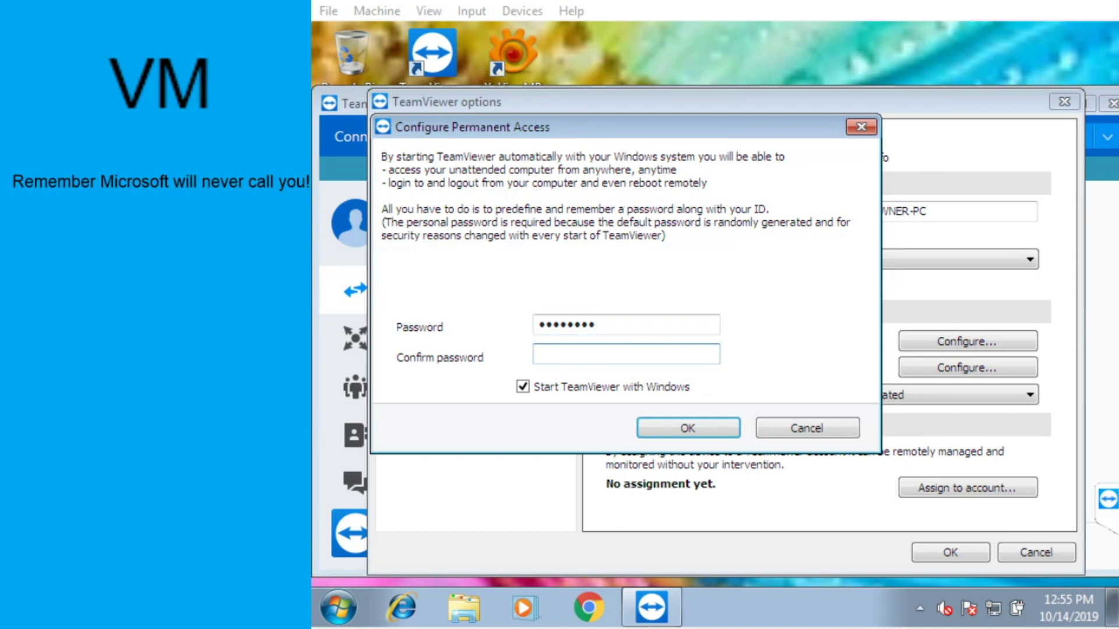
text(a)
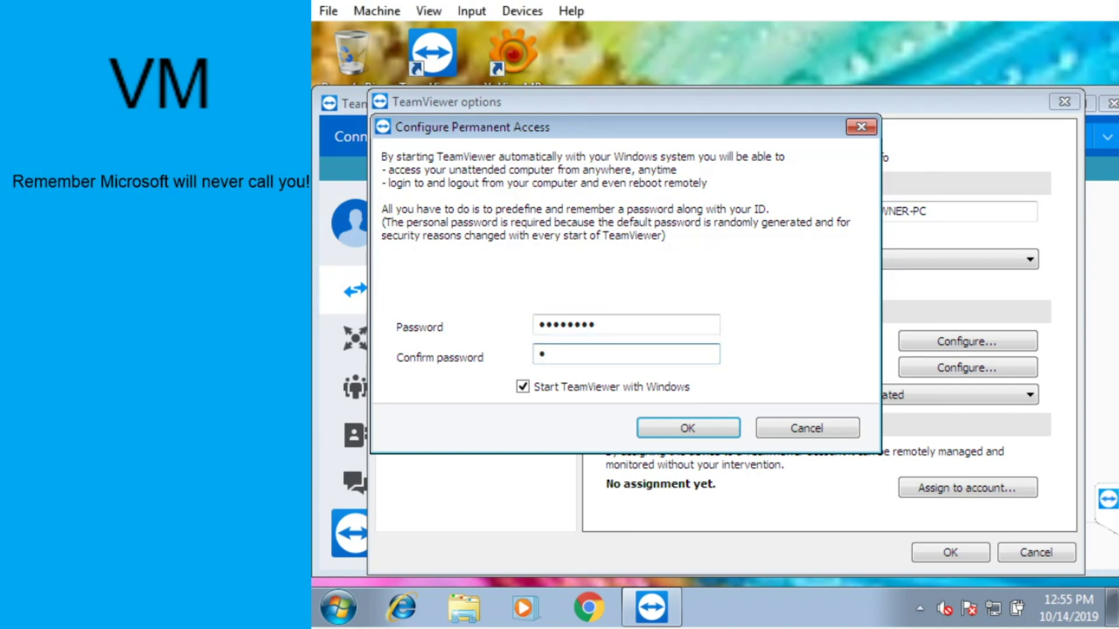
text(aaaaaaa)
click(688, 428)
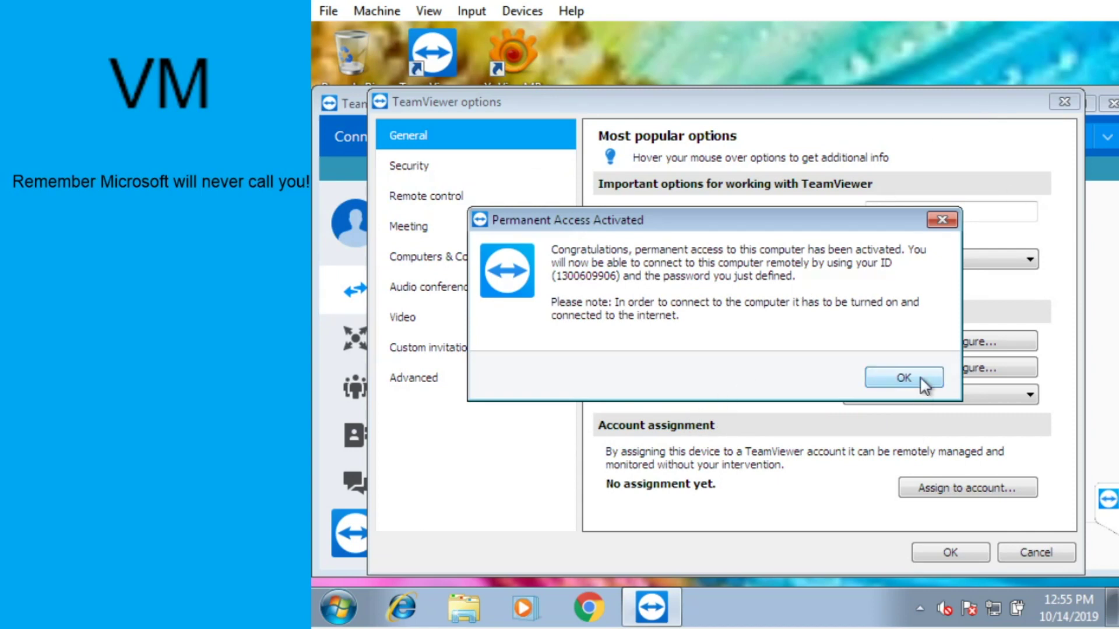
- Dismiss the Permanent Access Activated message and accept the TeamViewer options with OK
click(904, 379)
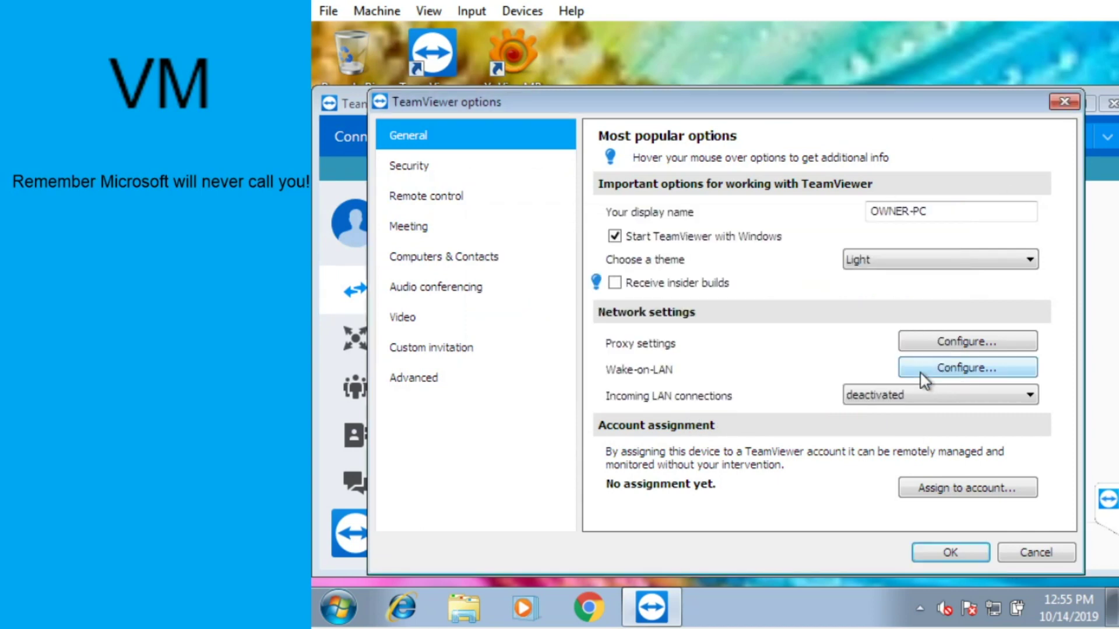
click(962, 553)
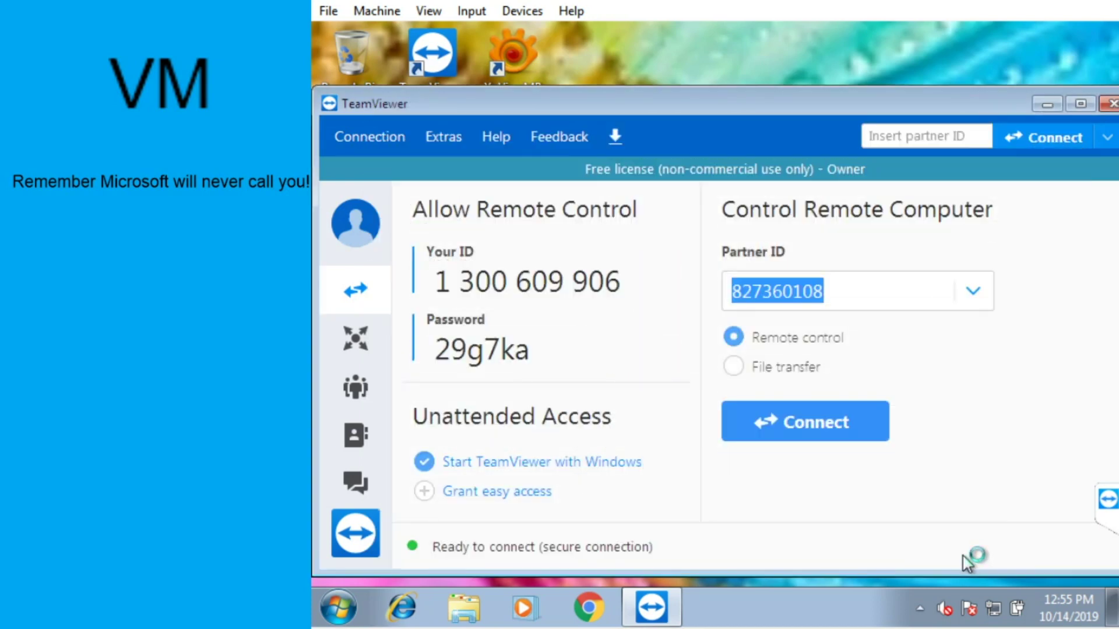
- Minimize the TeamViewer window so only the guest desktop shows
click(1048, 104)
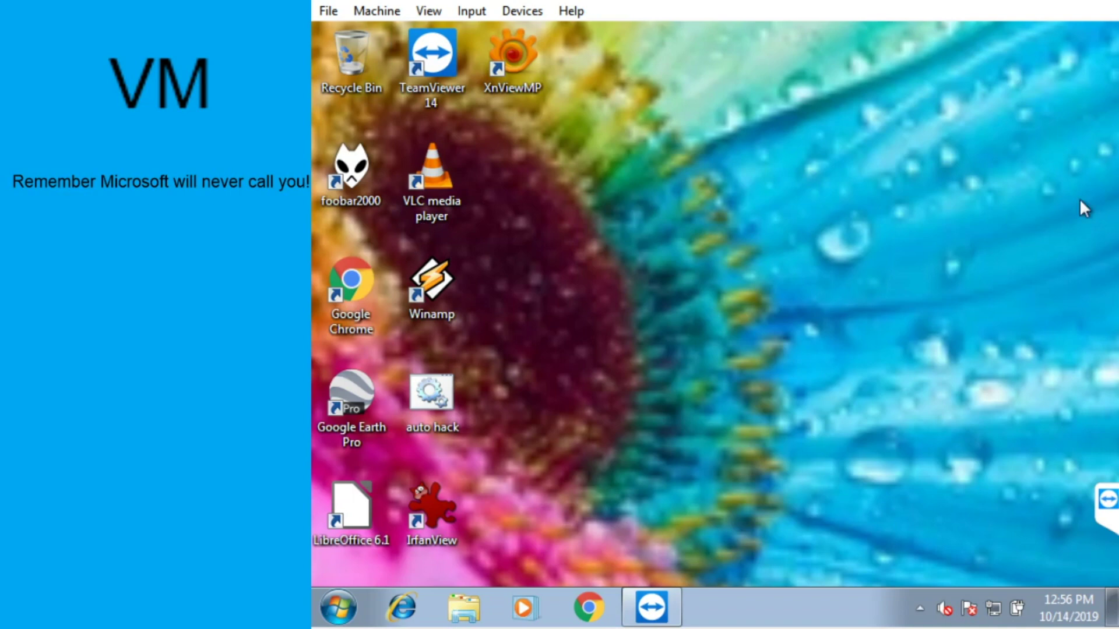
- Open the Windows 7 Start menu from the taskbar
click(338, 607)
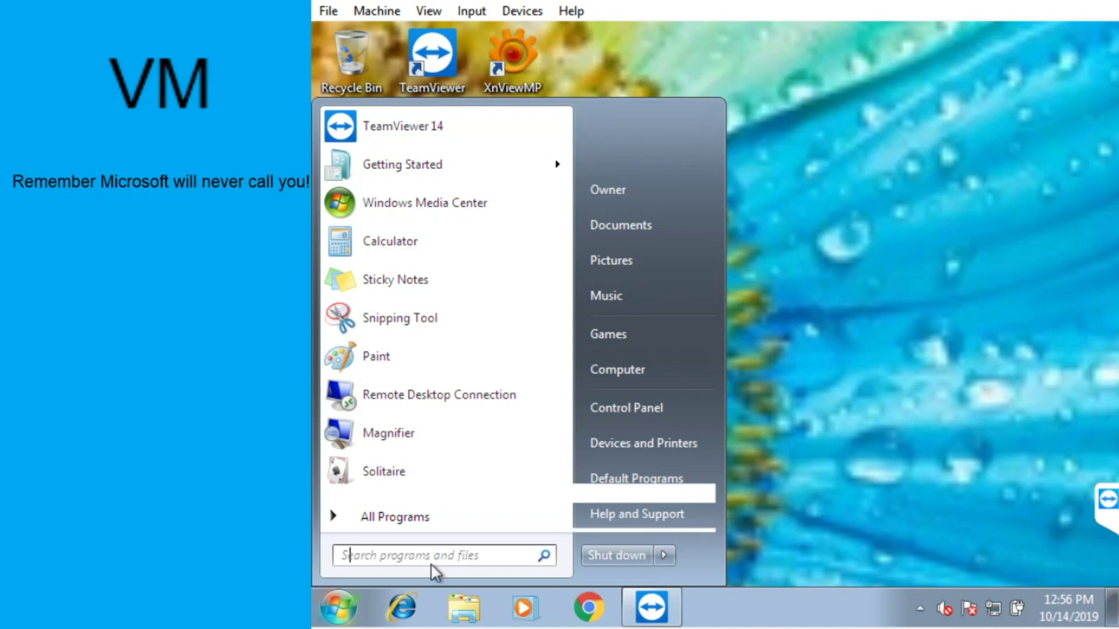
- Search the Start menu for msconfig and launch System Configuration
key(BackSpace)
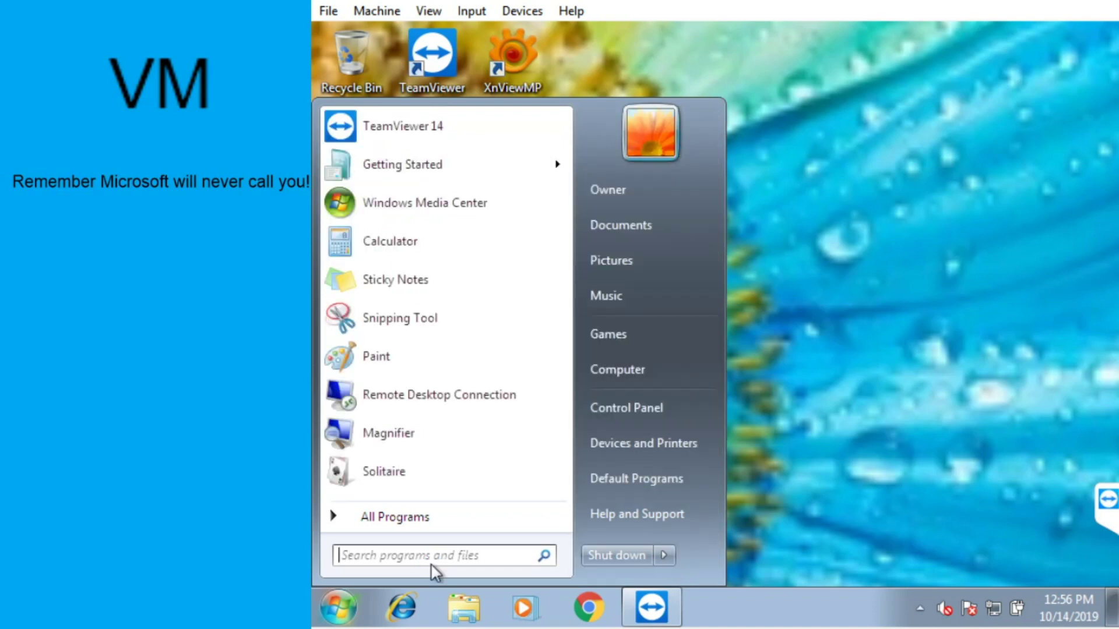
text(ms)
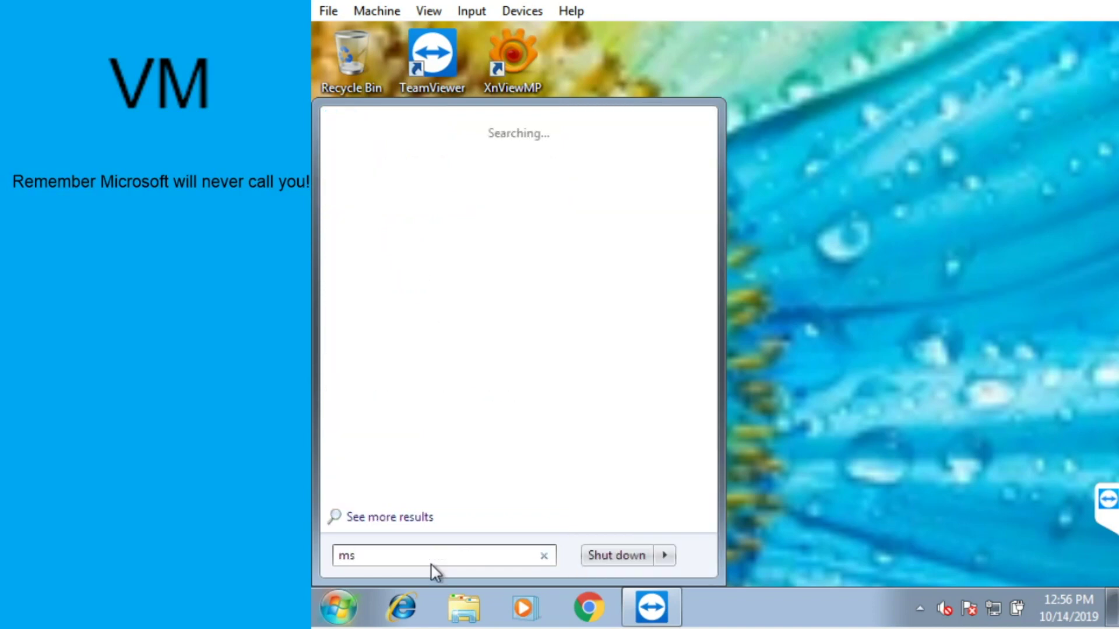
text(conf)
text(ig)
key(Return)
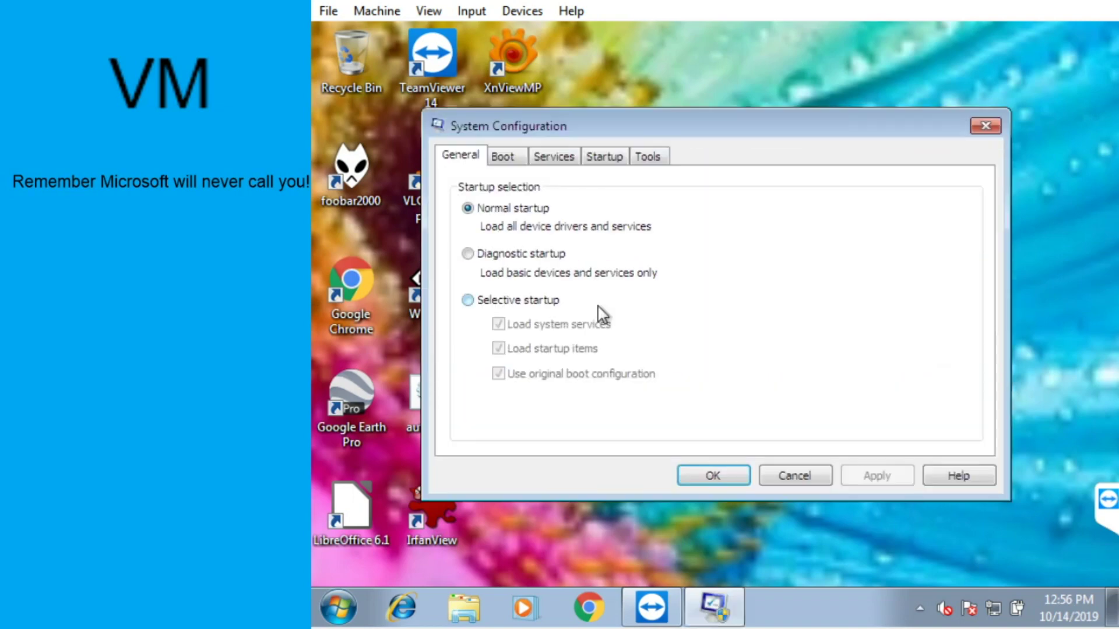
- Review the Services list sorted by status, leave all enabled, and close System Configuration
click(554, 157)
click(553, 165)
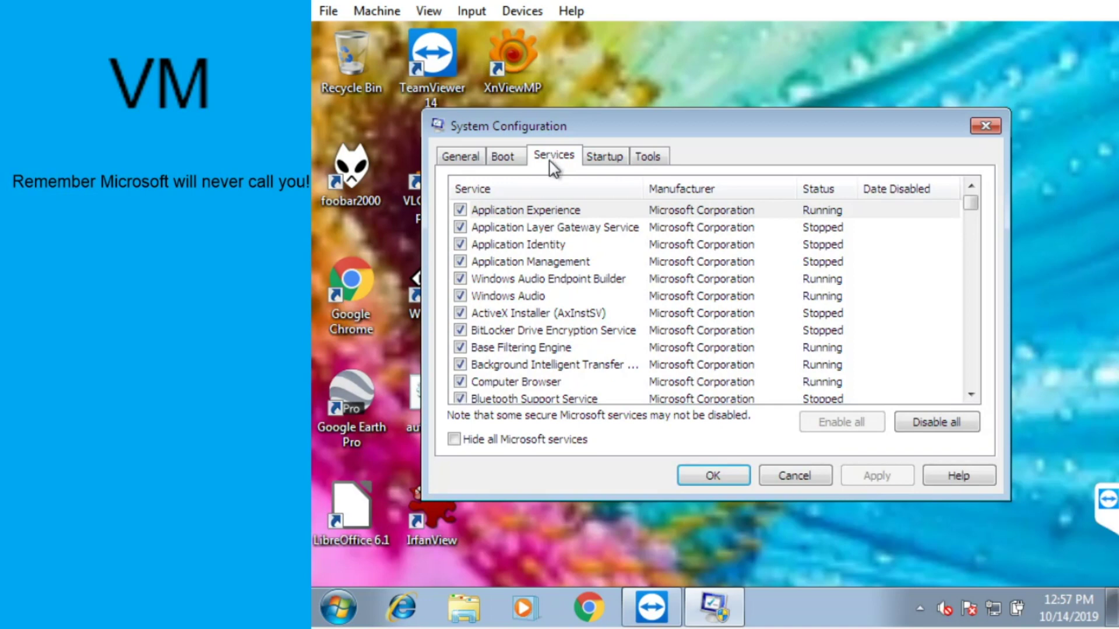
click(821, 187)
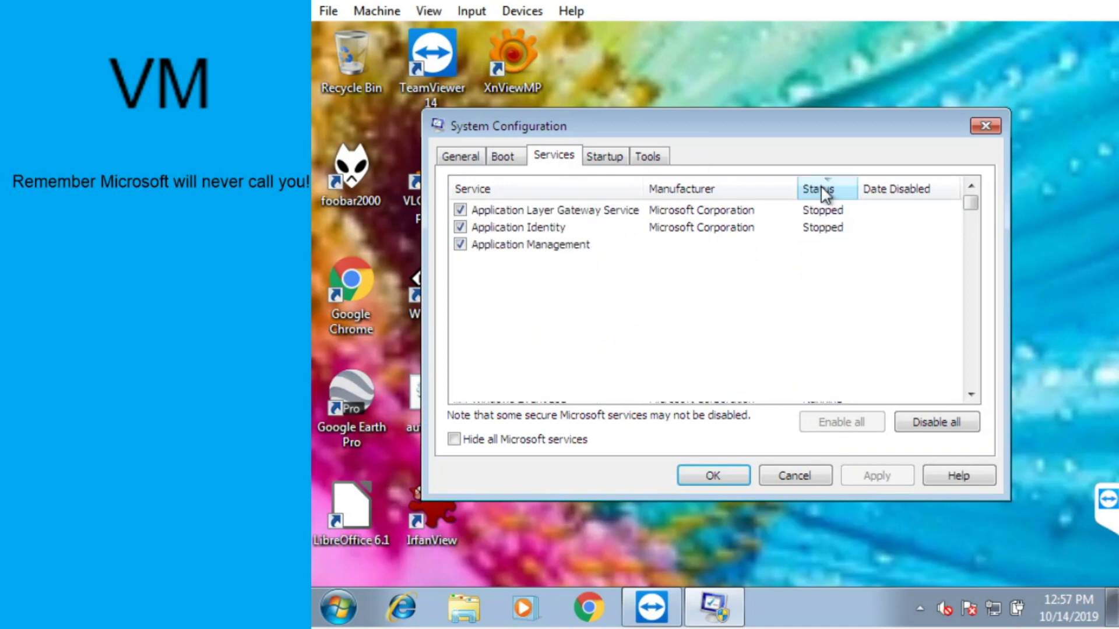
click(823, 191)
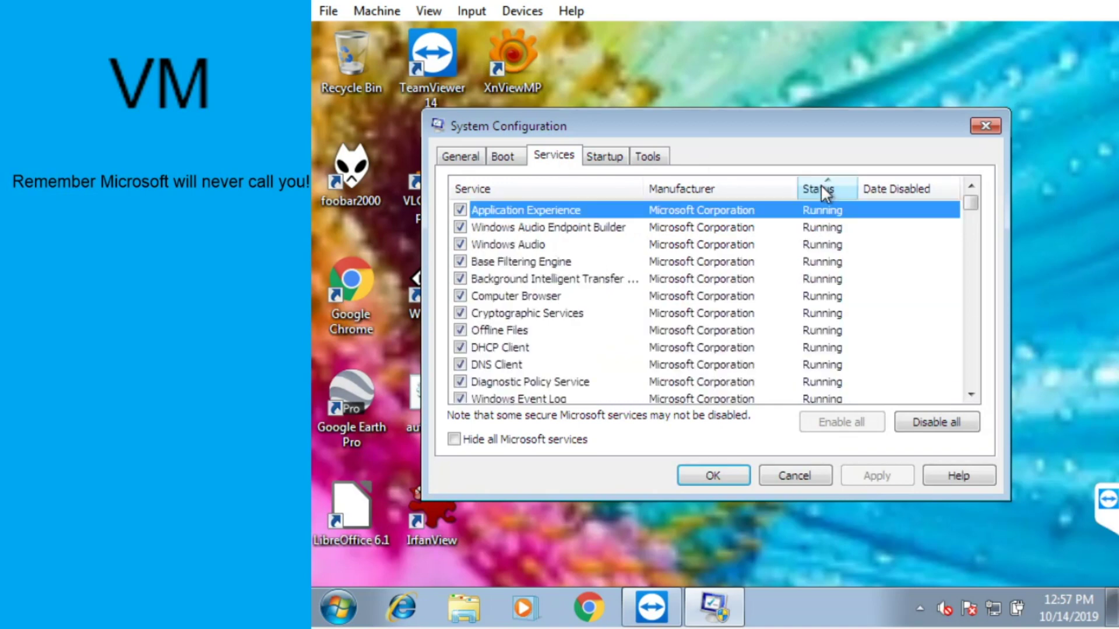
click(823, 191)
scroll(657, 269, down, 2)
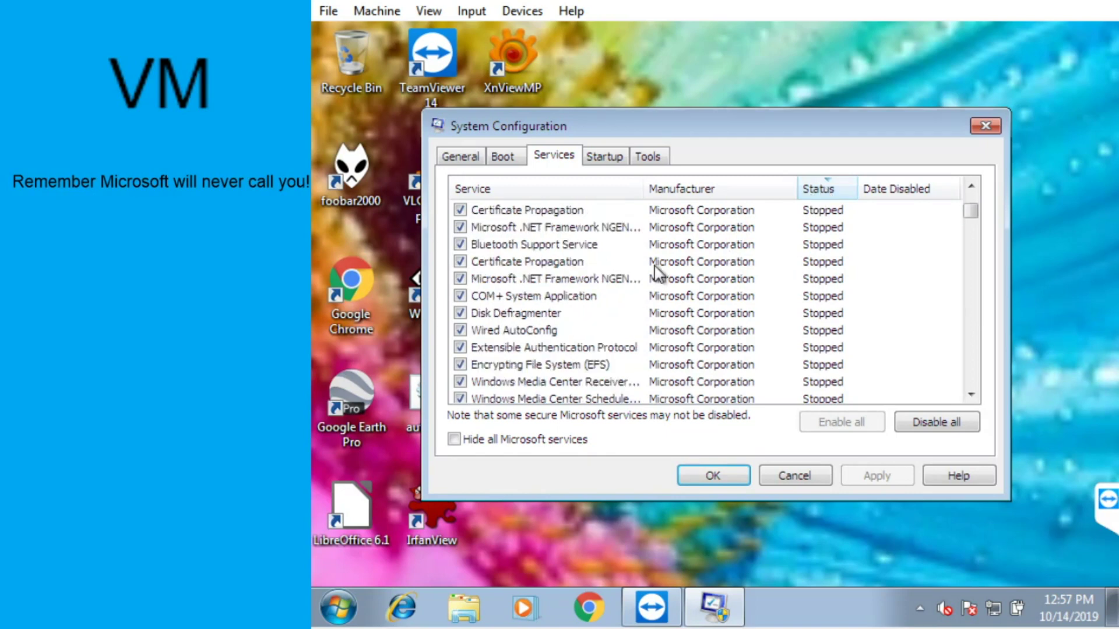
scroll(657, 270, down, 2)
scroll(657, 270, down, 2)
scroll(658, 269, down, 3)
scroll(657, 270, down, 3)
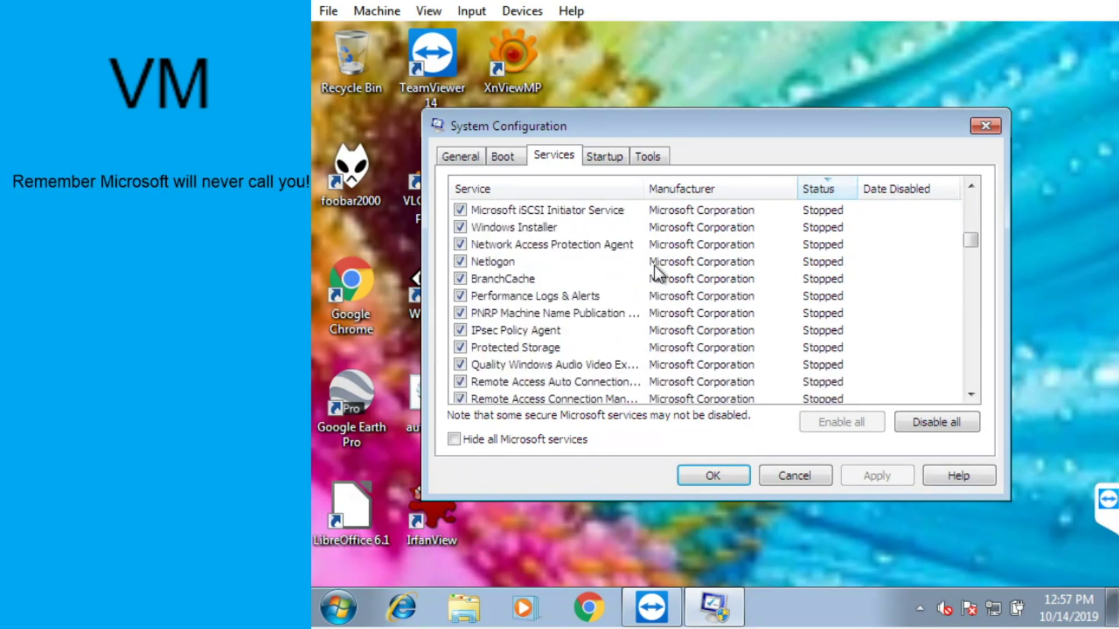
scroll(658, 269, down, 3)
scroll(657, 269, down, 3)
scroll(657, 266, down, 4)
scroll(658, 267, down, 4)
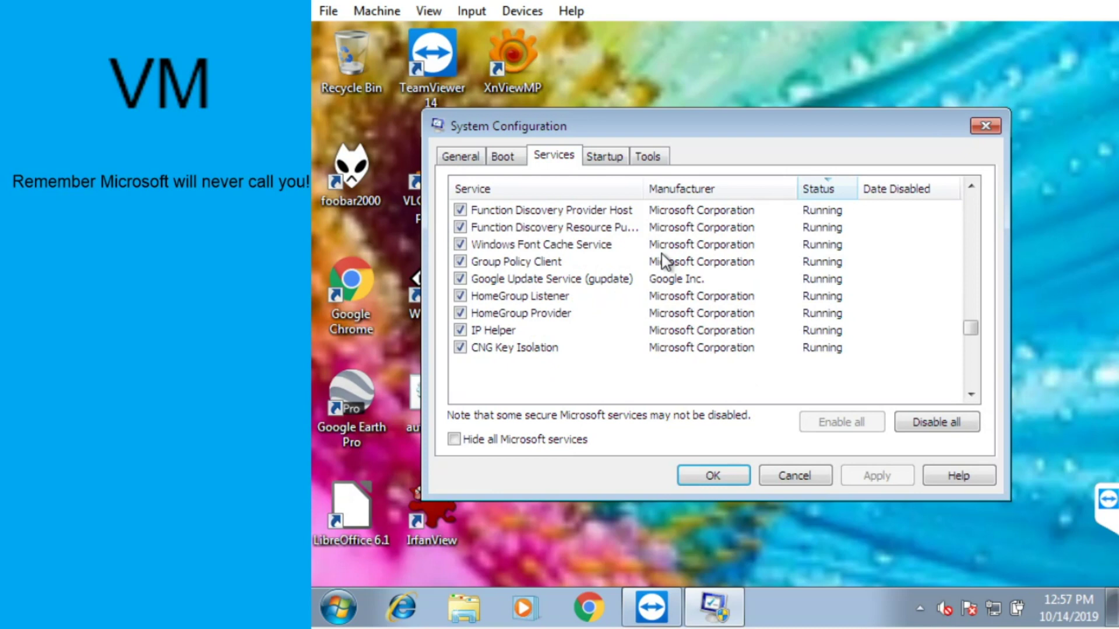
scroll(657, 267, down, 3)
scroll(660, 245, down, 3)
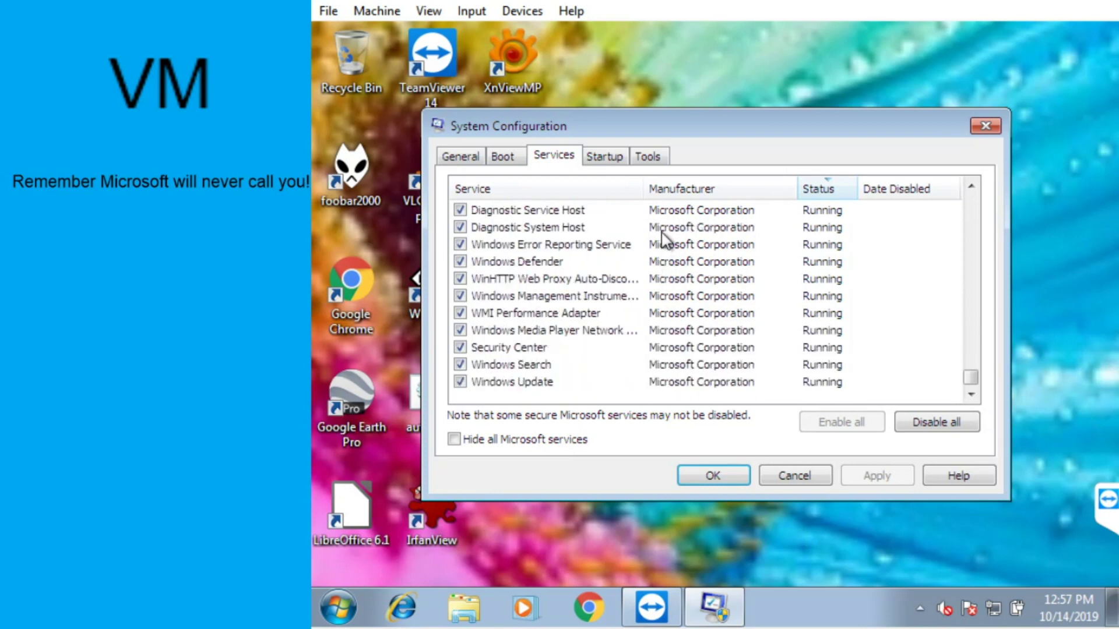
scroll(779, 219, up, 3)
scroll(791, 223, up, 4)
scroll(797, 226, up, 3)
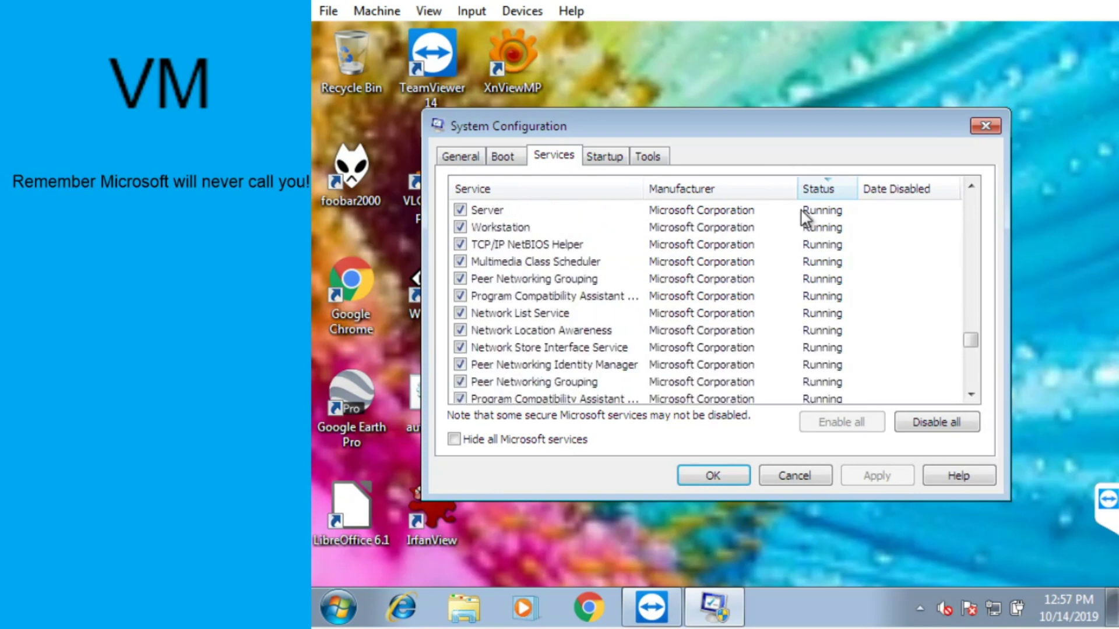
scroll(797, 211, up, 3)
scroll(797, 201, up, 2)
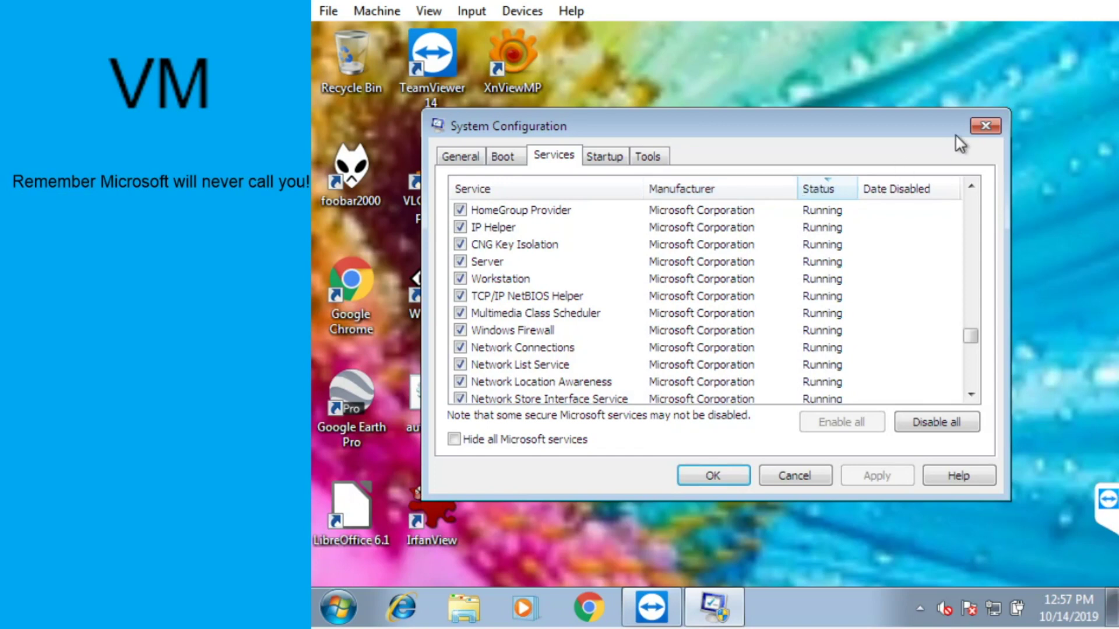
click(988, 127)
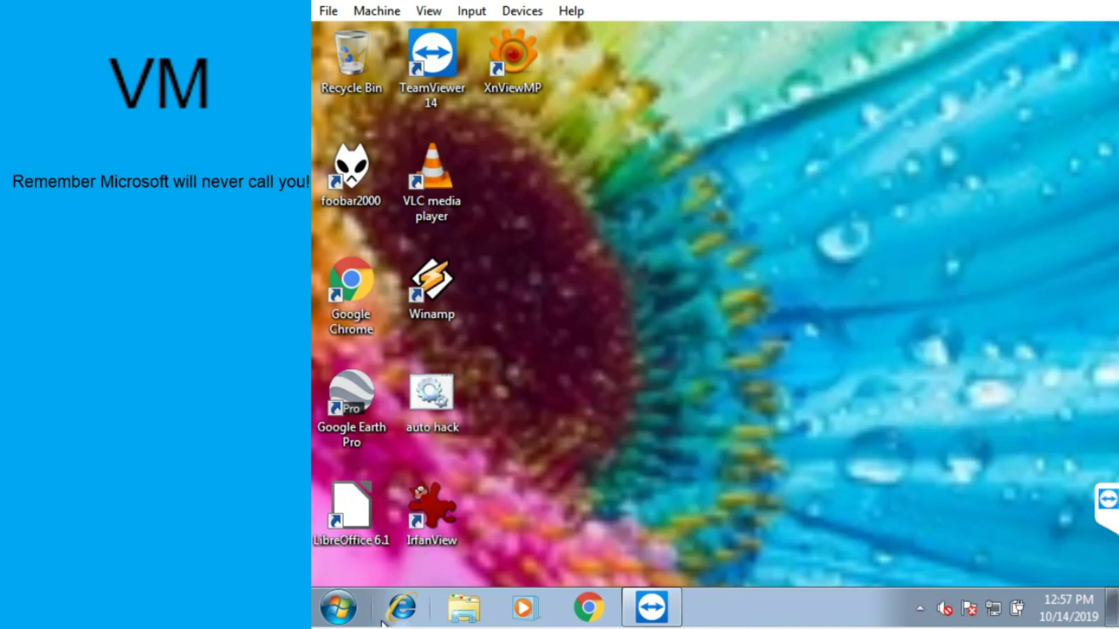
- Search the Start menu for 'event' and launch Event Viewer
click(340, 608)
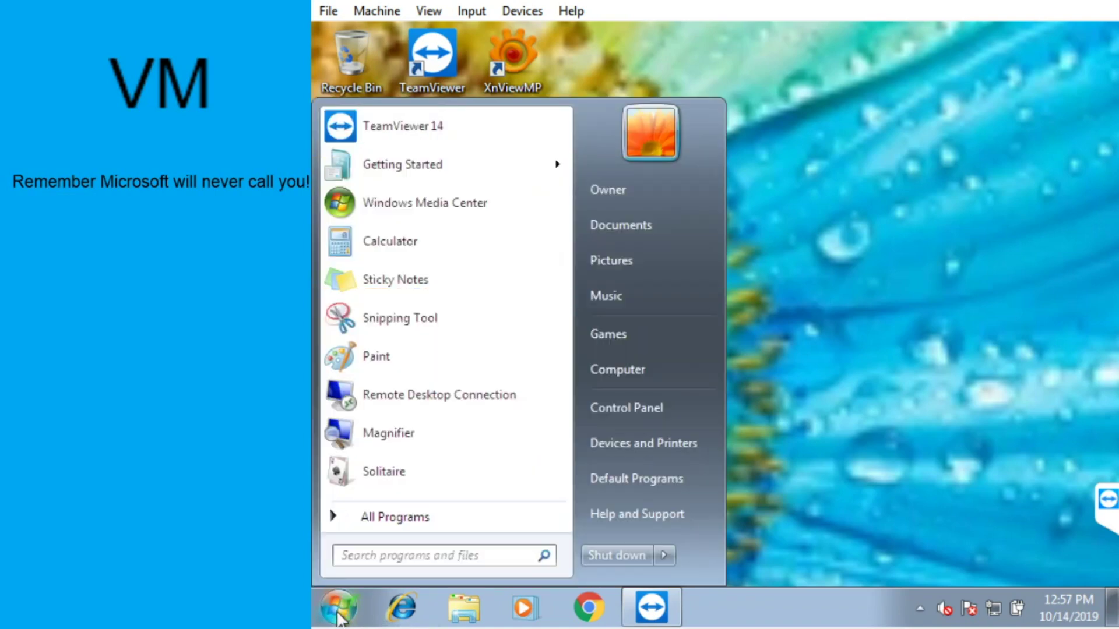
text(event)
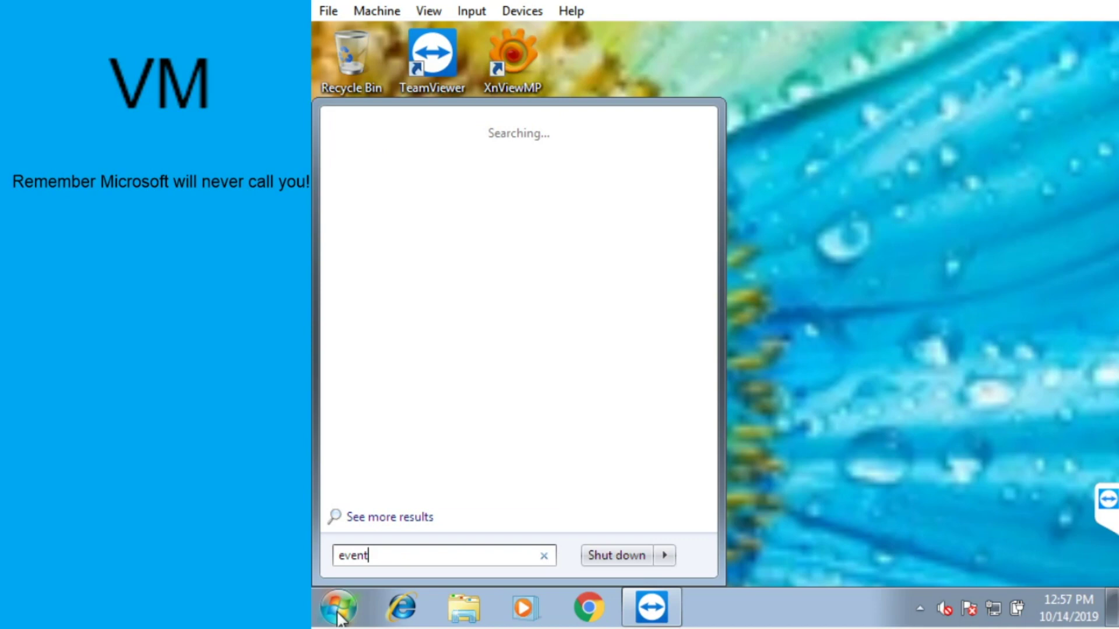
text(vwr)
key(Return)
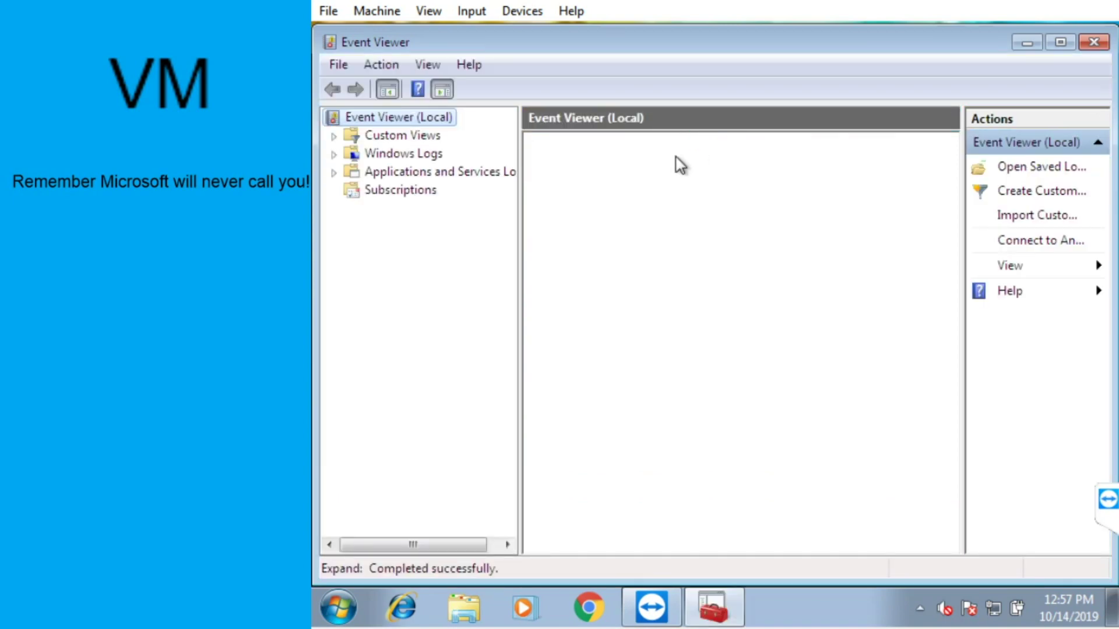
- Open the Administrative Events view under Custom Views in Event Viewer
click(402, 136)
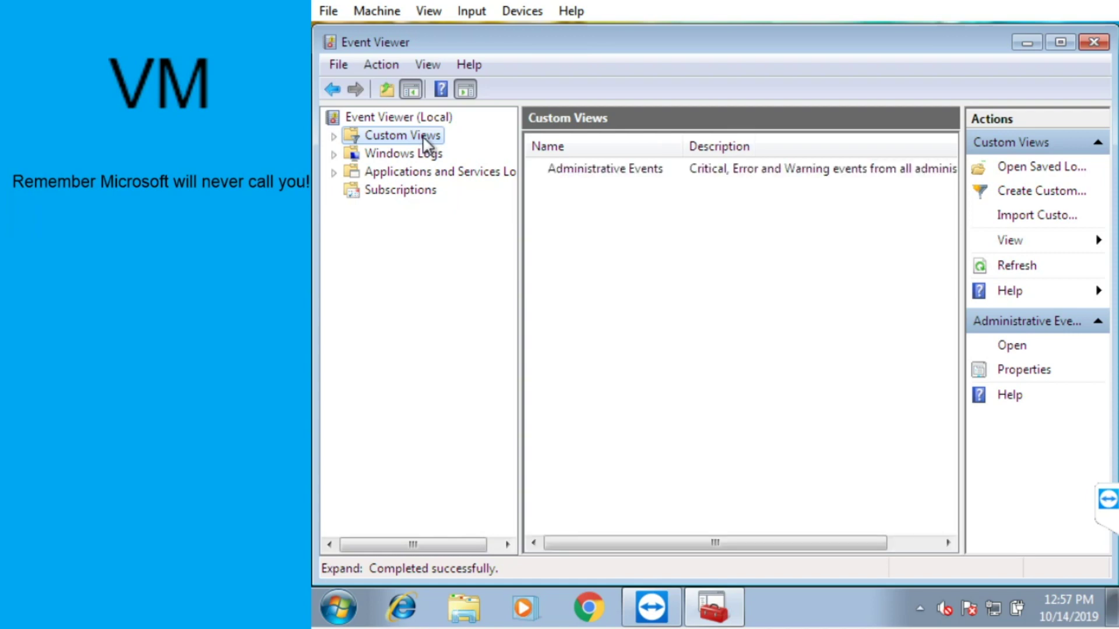
click(652, 174)
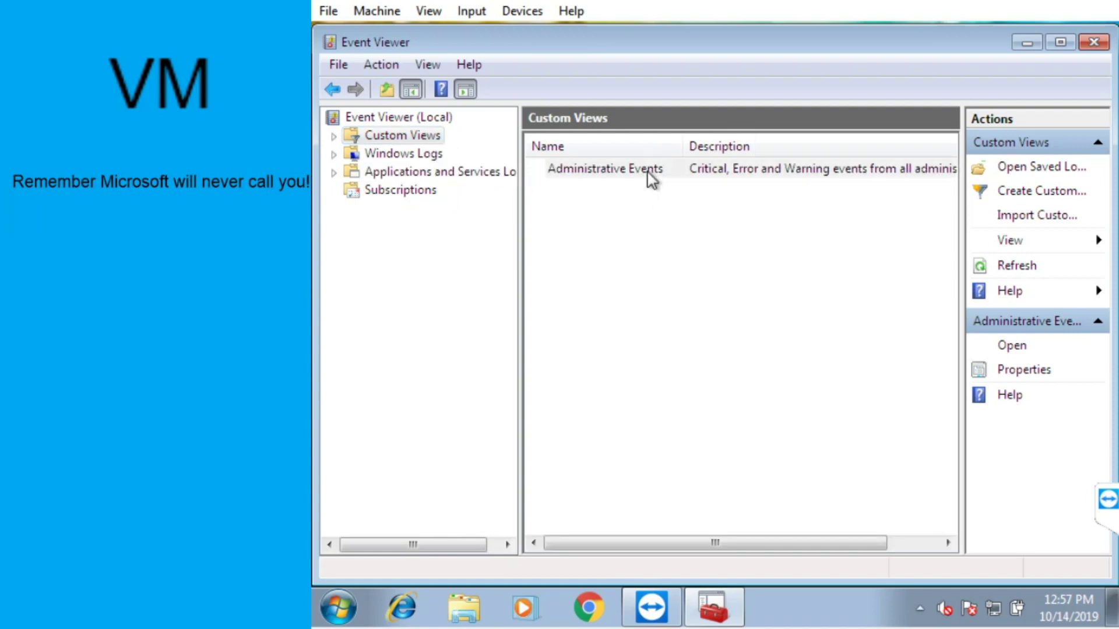
double_click(652, 176)
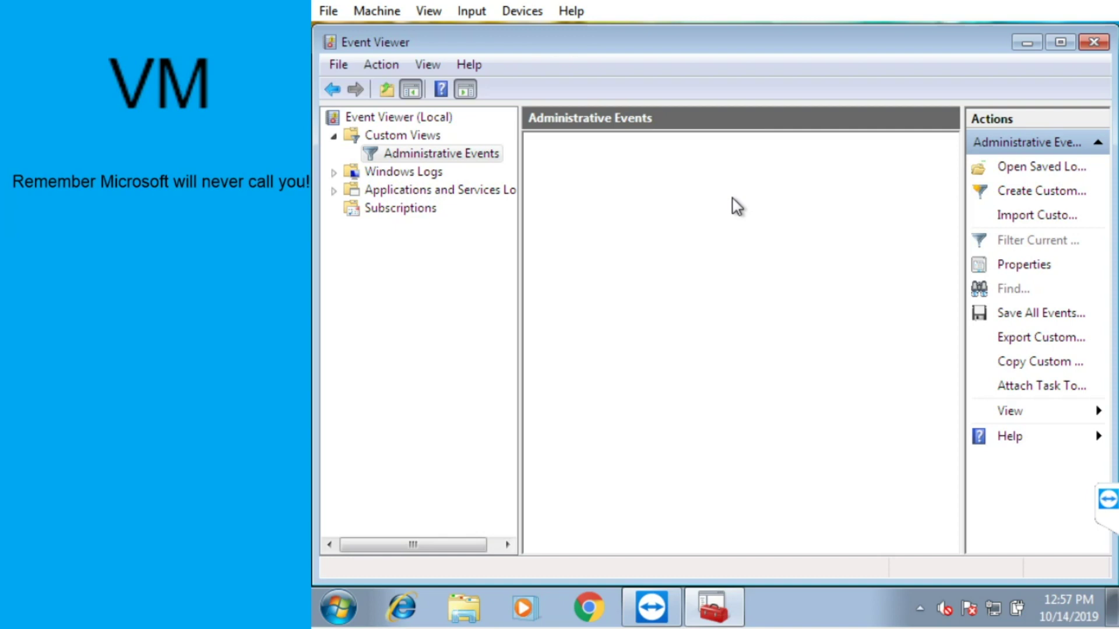
click(486, 158)
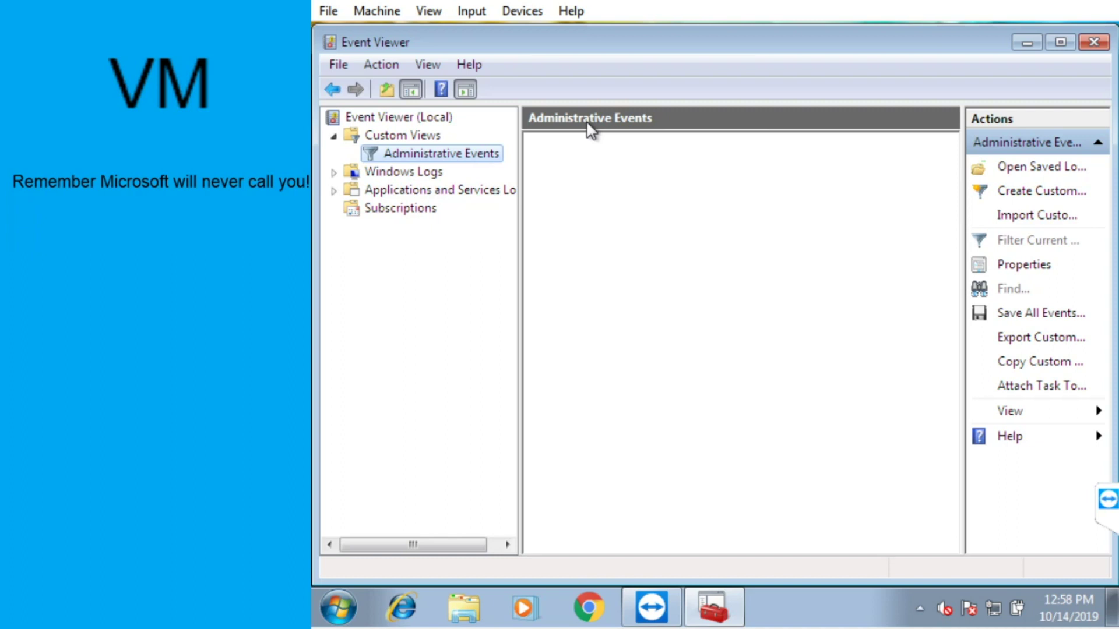
- Force-close the frozen Event Viewer window
click(1026, 42)
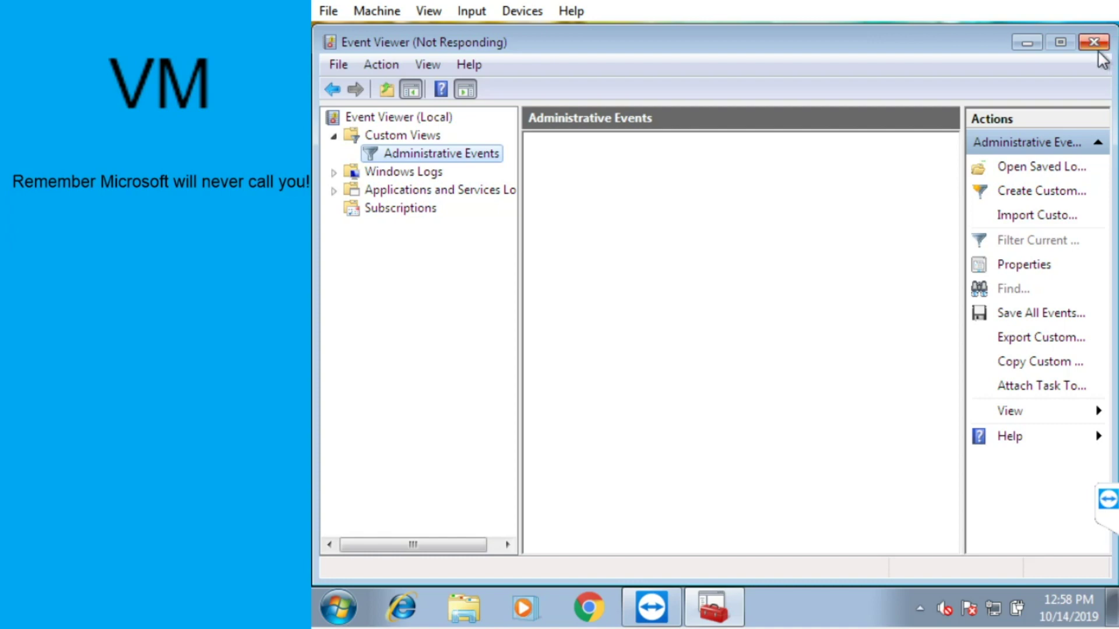
click(1098, 44)
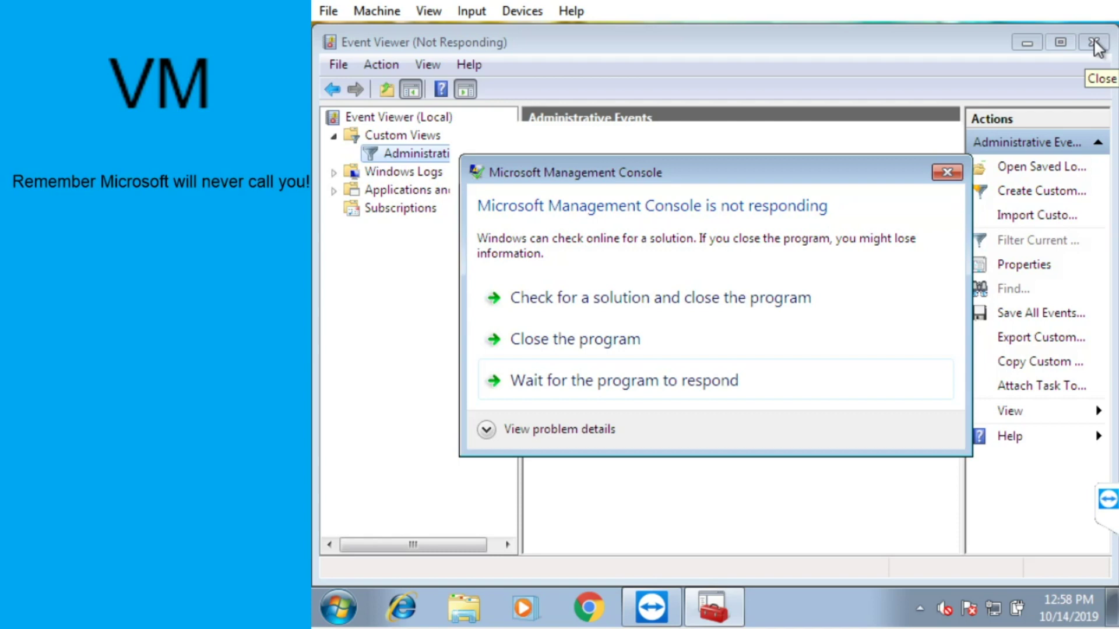
click(1097, 44)
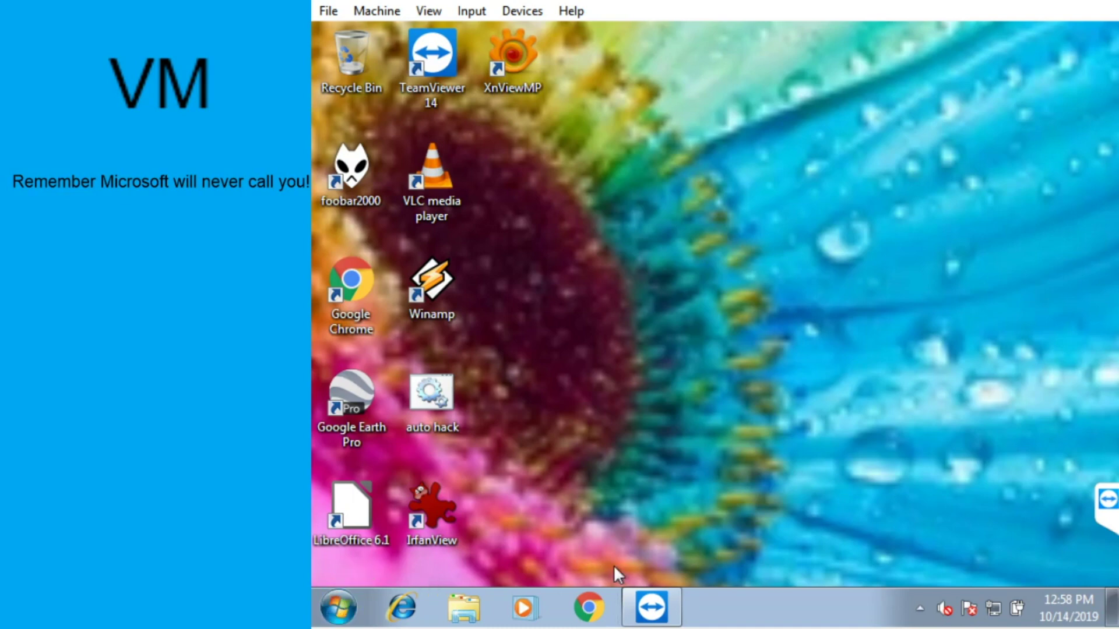
- Close the extra New Tab Chrome window and bring Chrome back from the taskbar
click(590, 608)
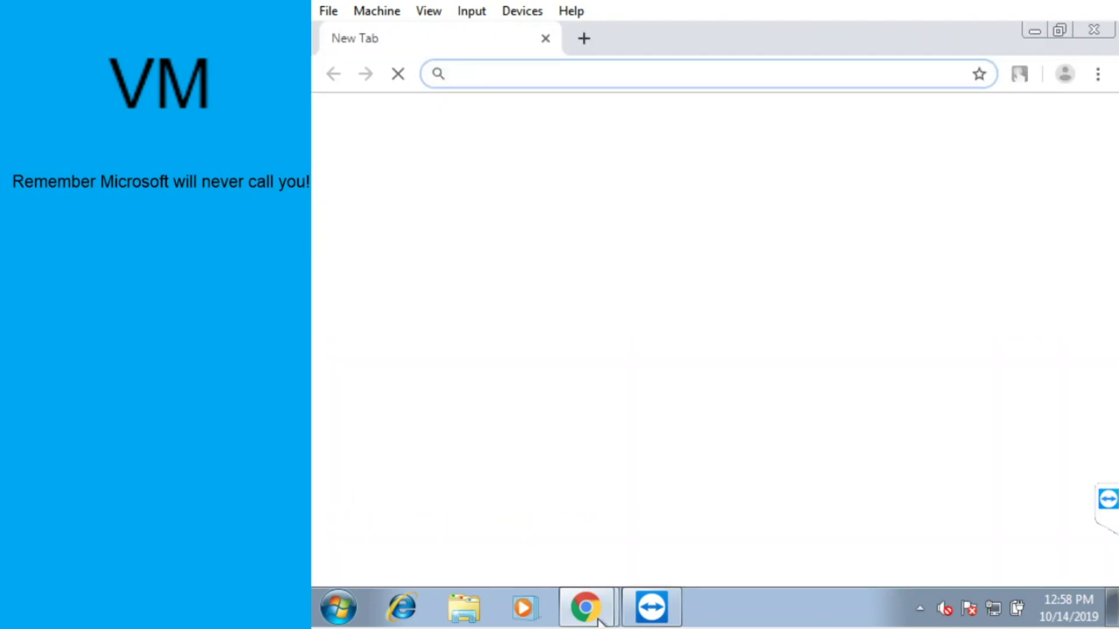
click(589, 608)
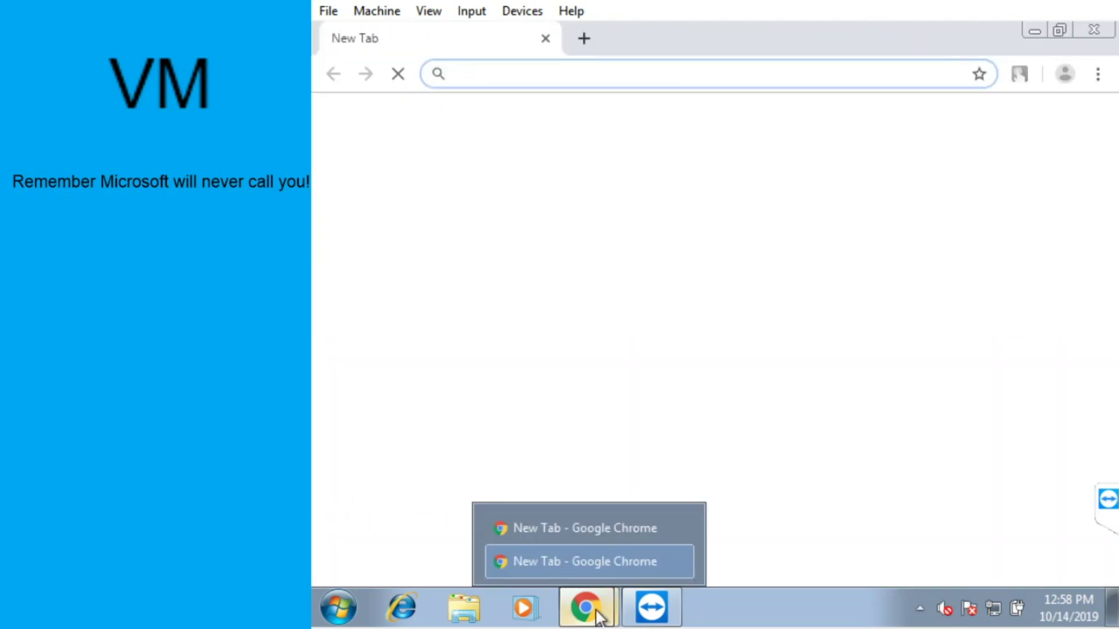
click(588, 527)
click(1096, 31)
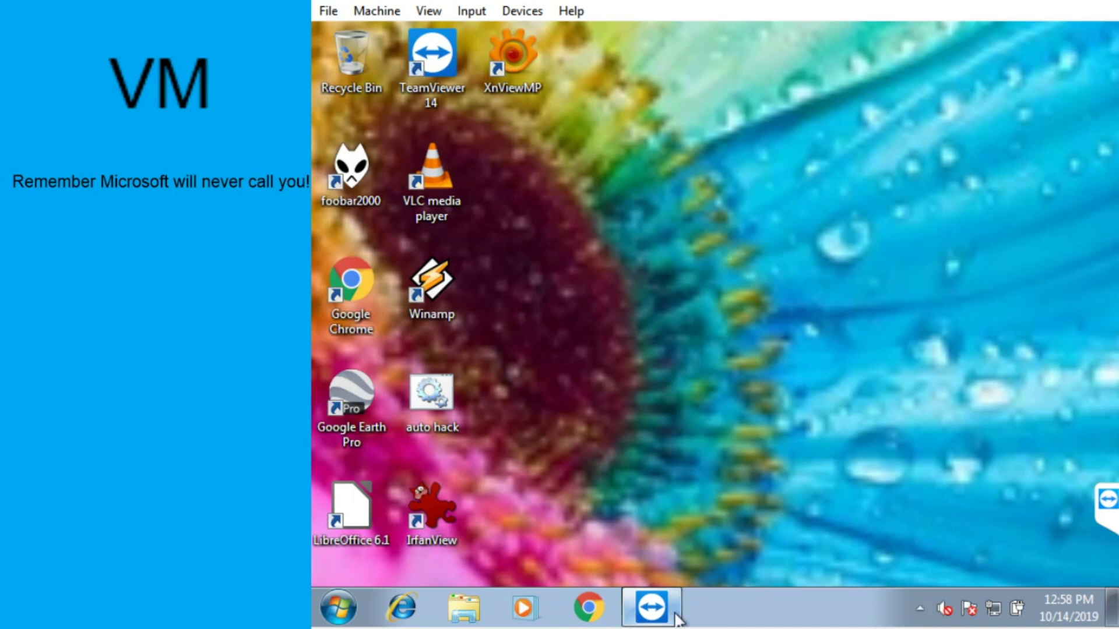
click(589, 608)
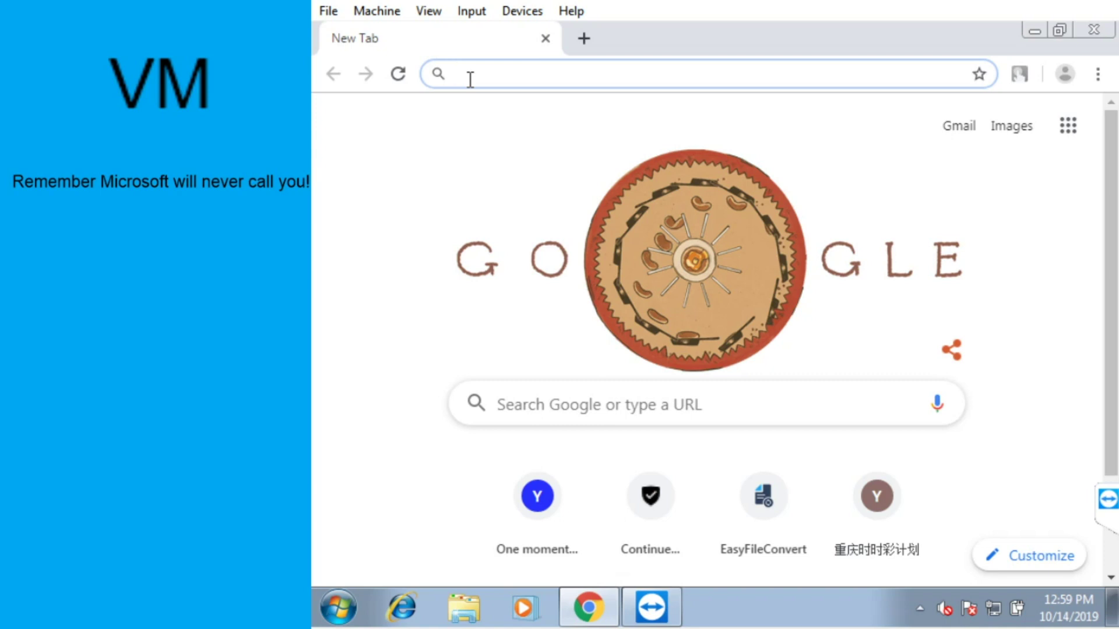
text(m)
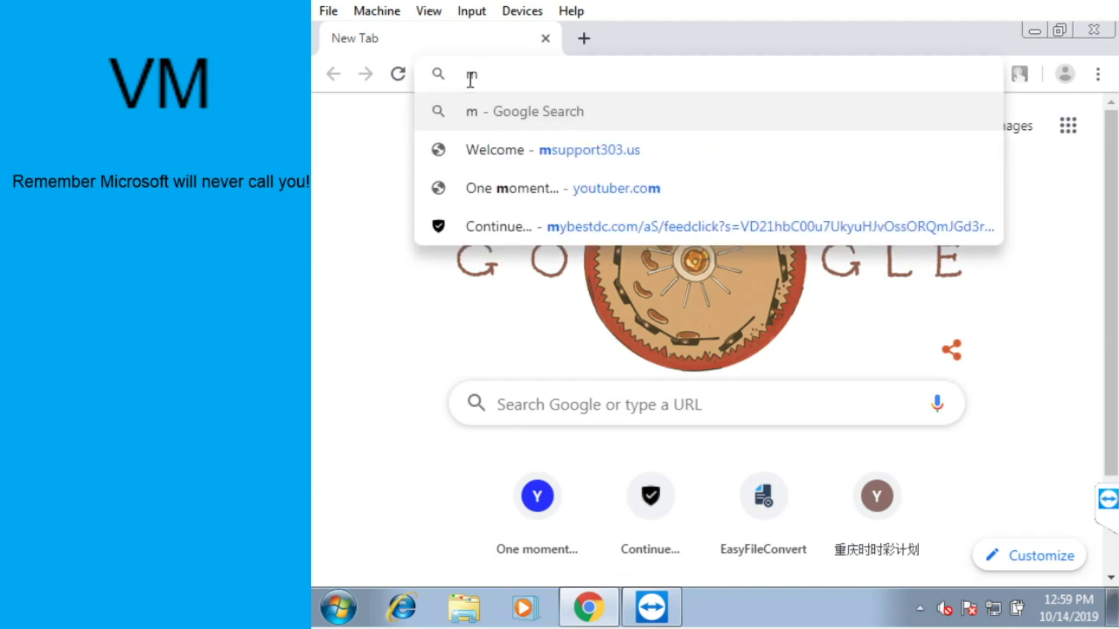
text(icr)
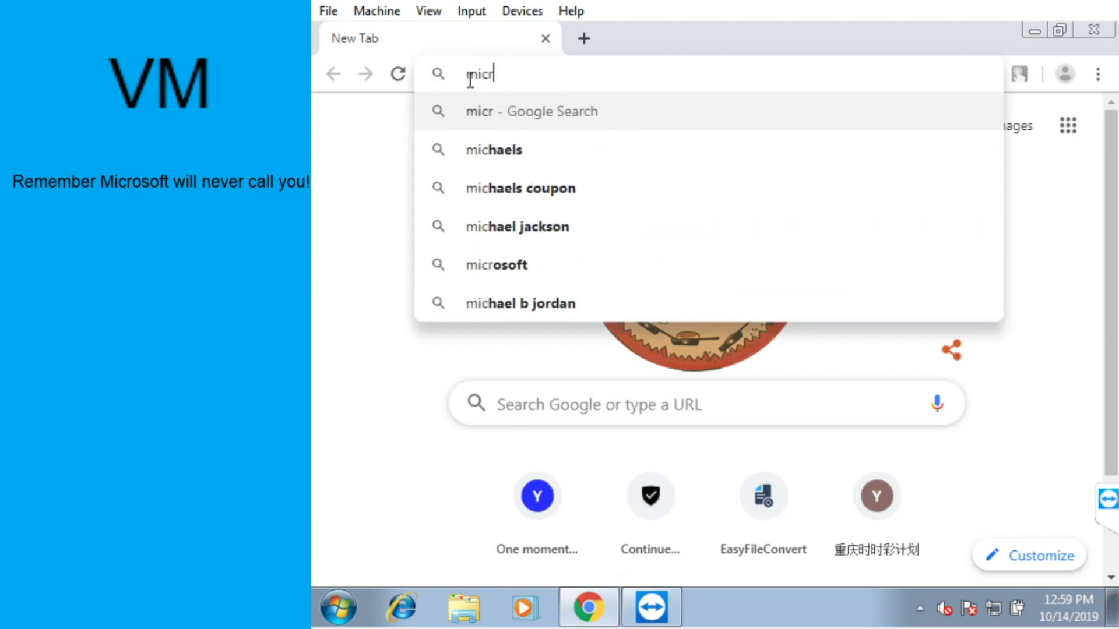
text(osof)
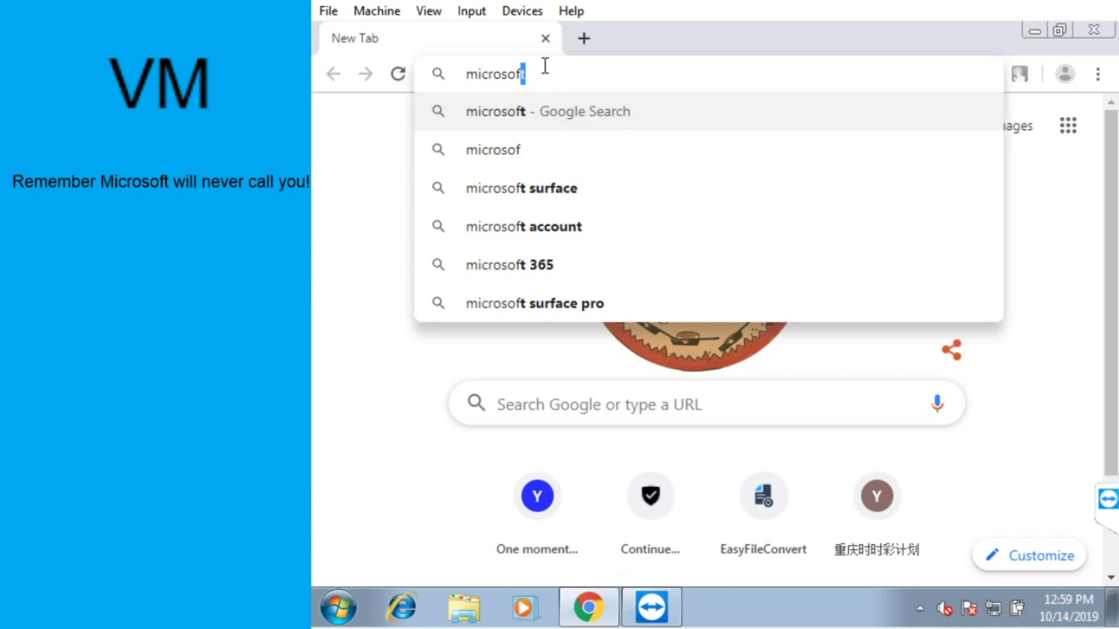
text(t)
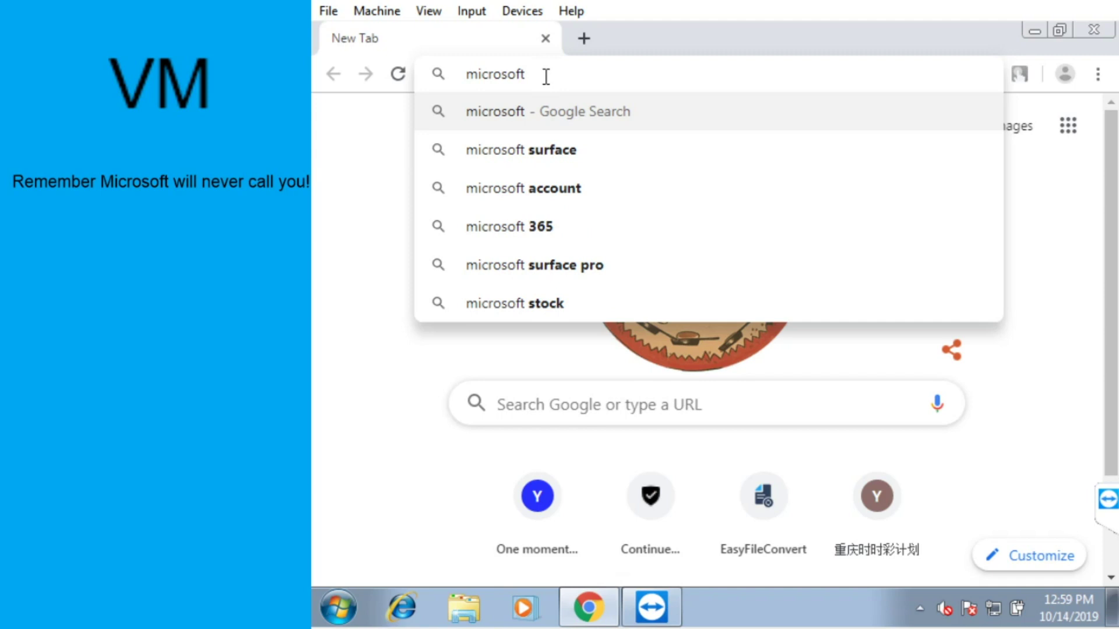
text(pche)
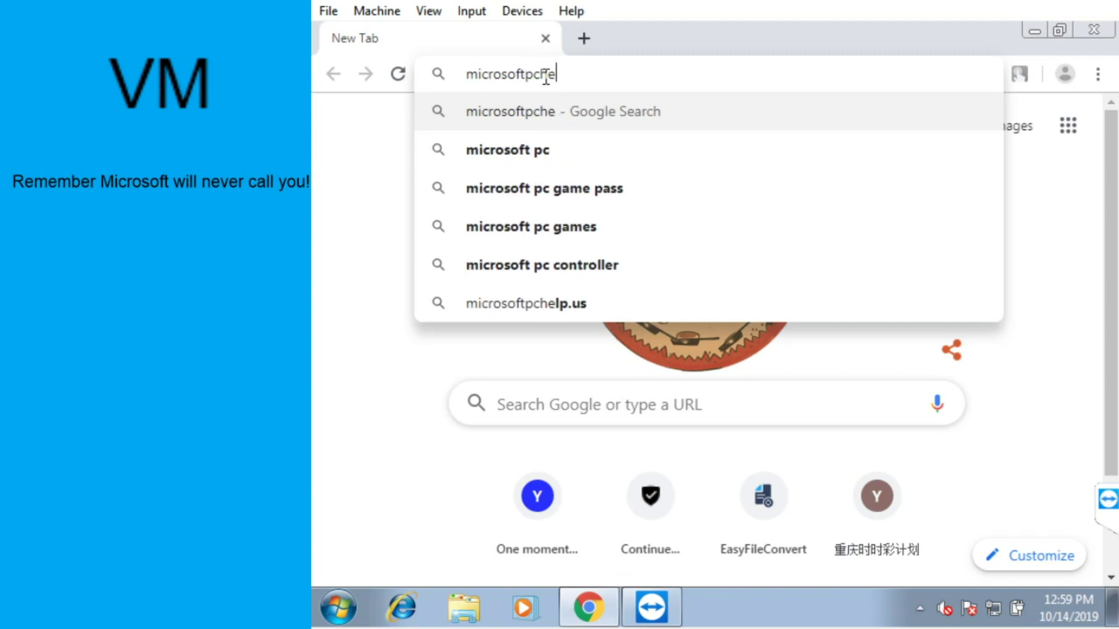
text(lp.u)
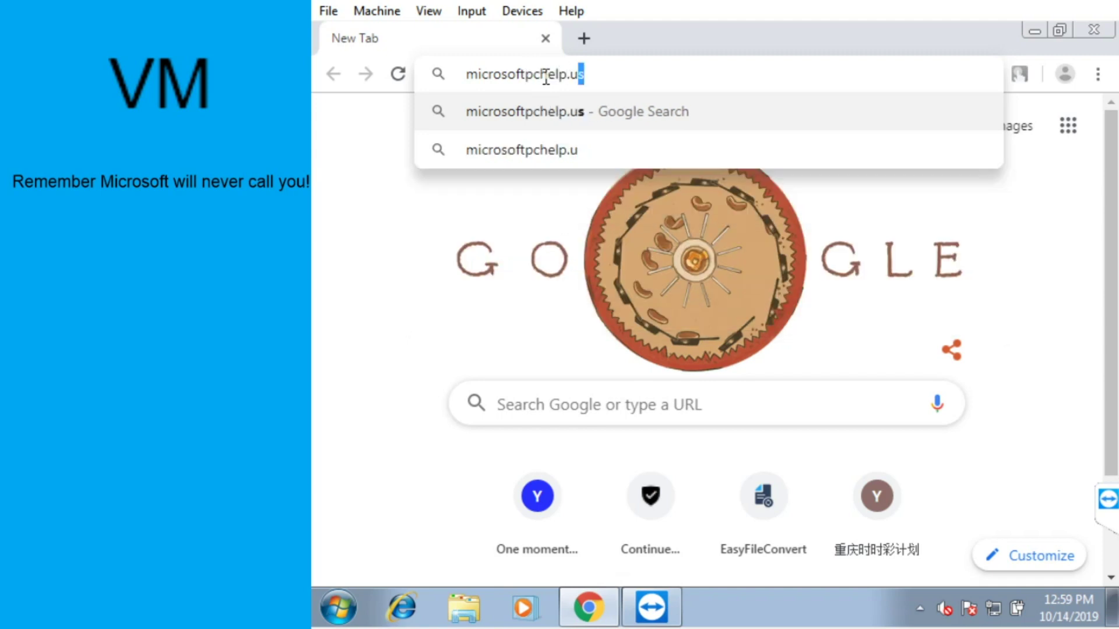
text(s)
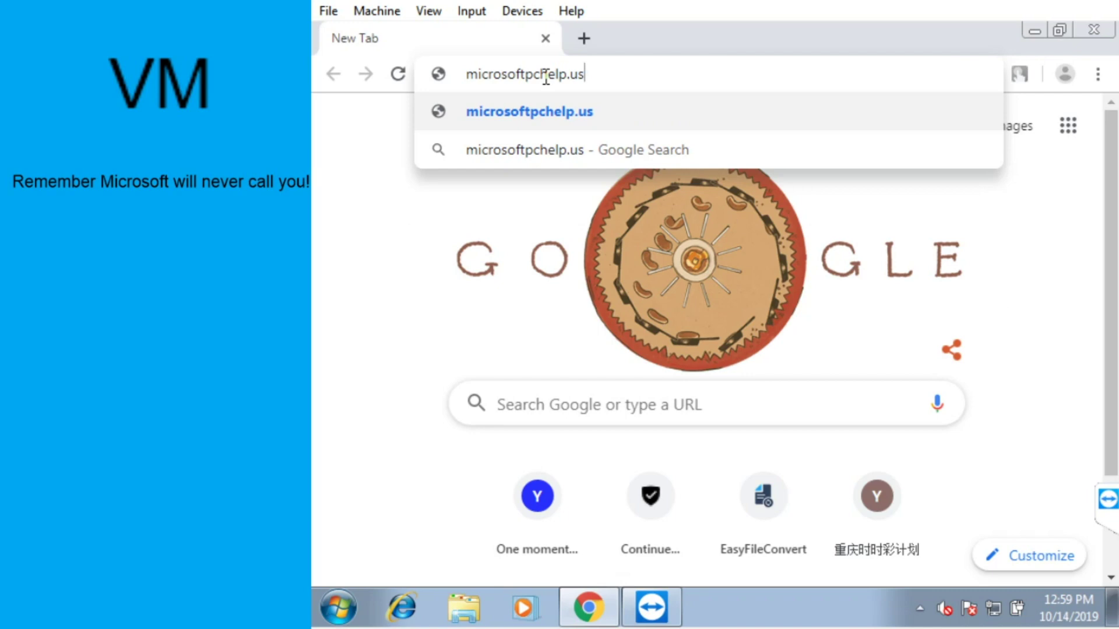
- Go to microsoftpchelp.us in Chrome
key(Return)
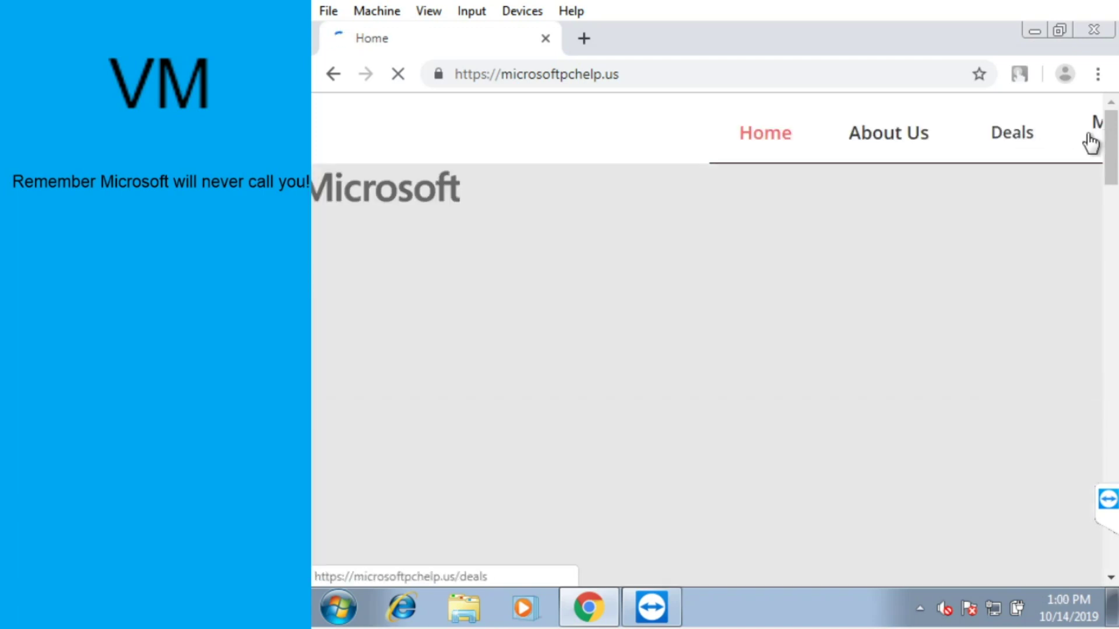
- Open the site's Microsoft Store page, then the NOW offer's registration form
click(1093, 133)
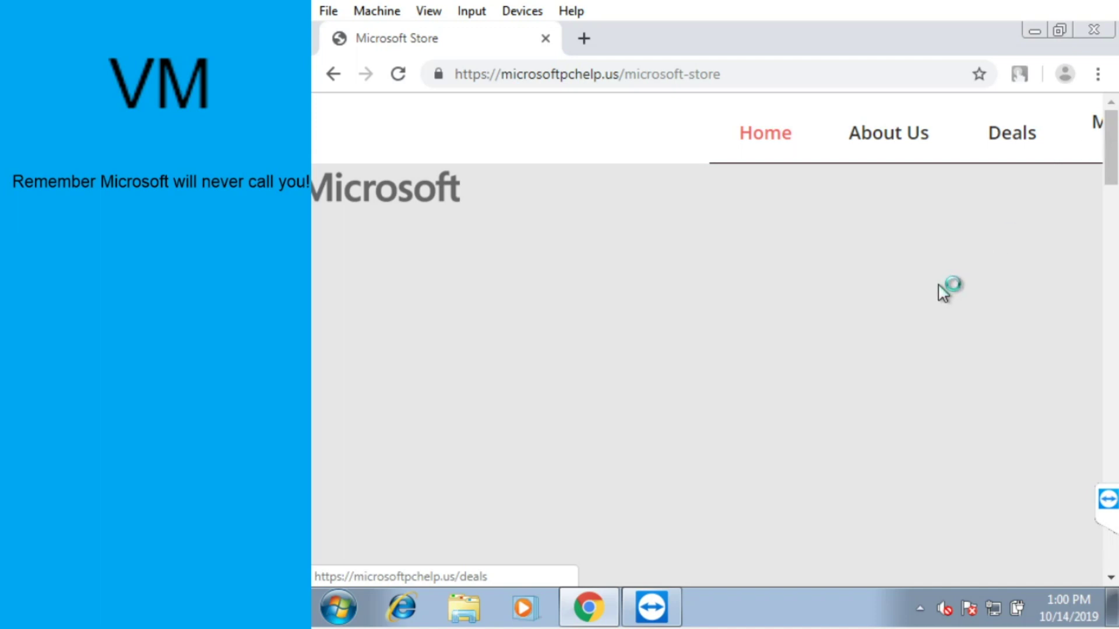
scroll(946, 293, down, 5)
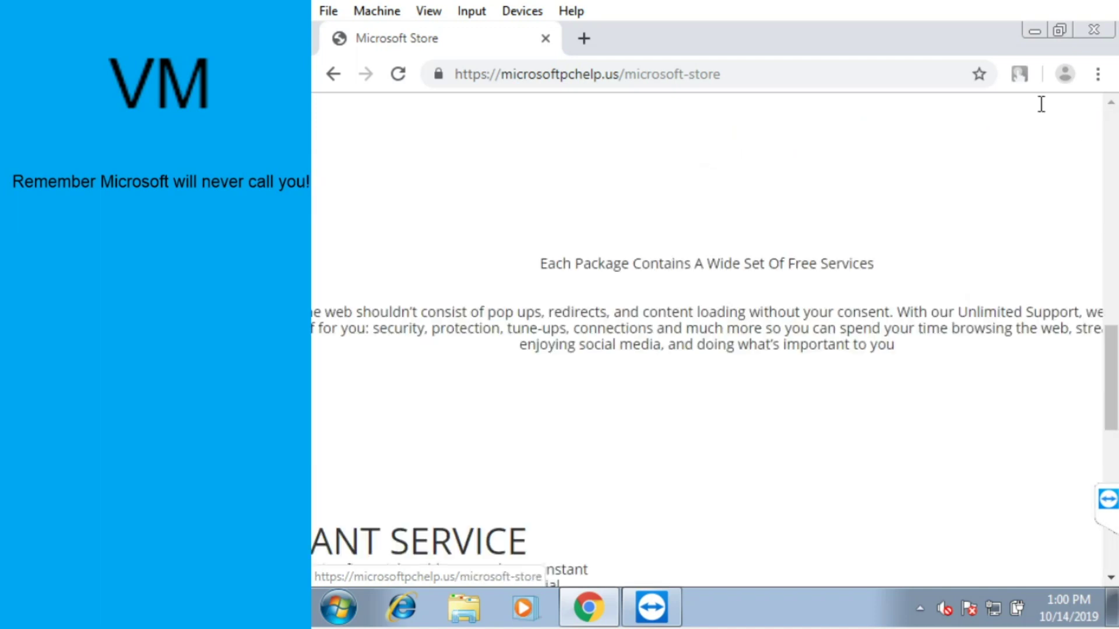
scroll(909, 222, down, 3)
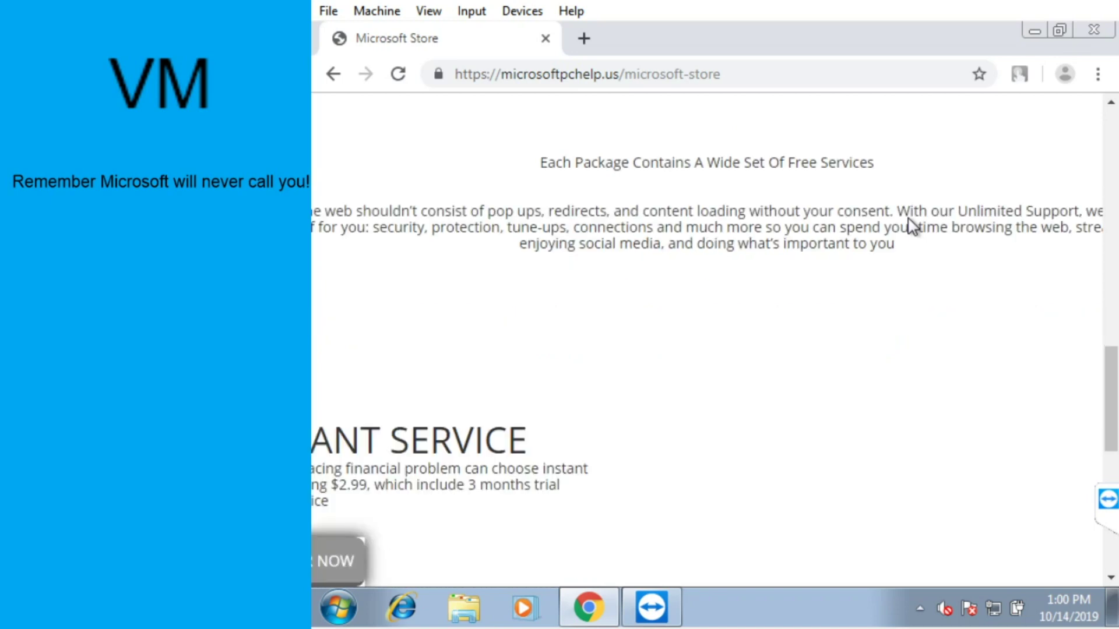
scroll(909, 221, down, 5)
scroll(910, 221, down, 3)
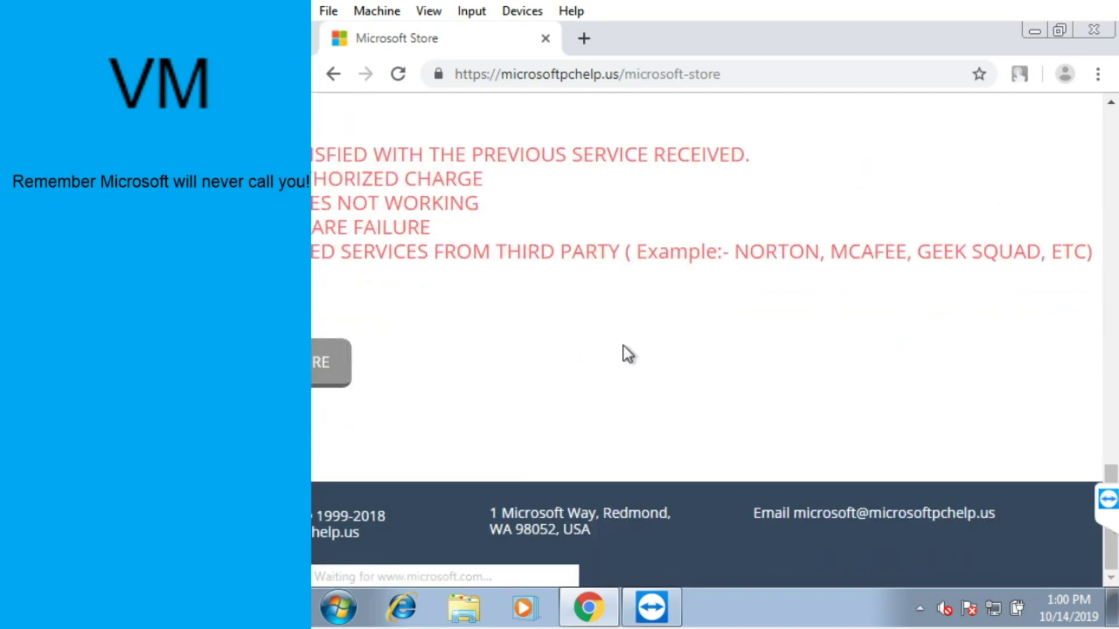
scroll(393, 407, up, 3)
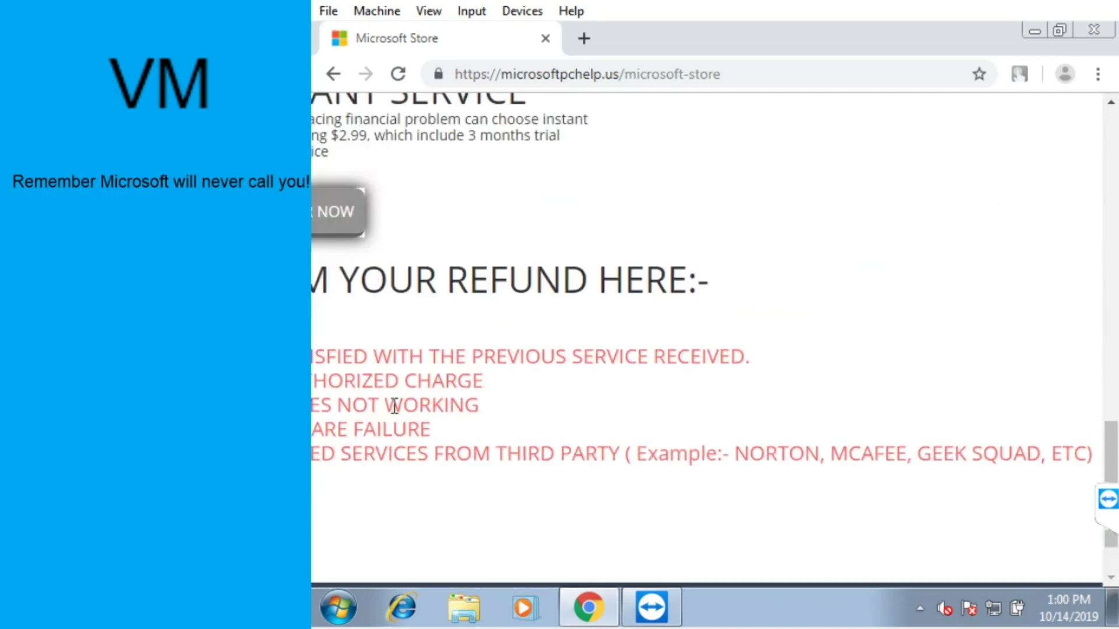
scroll(394, 402, up, 3)
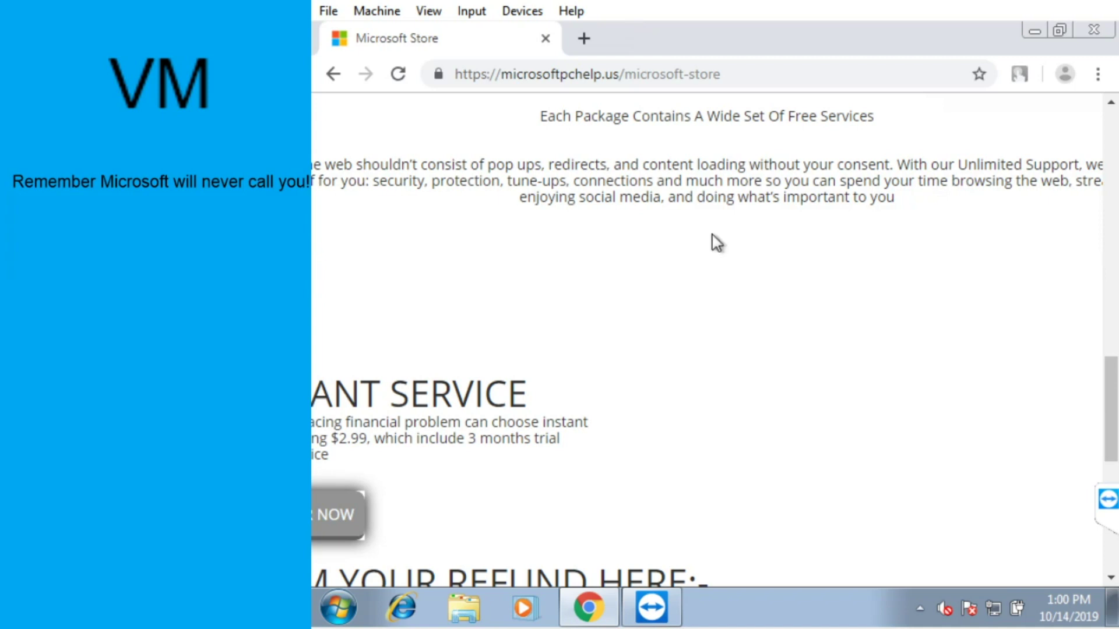
click(342, 537)
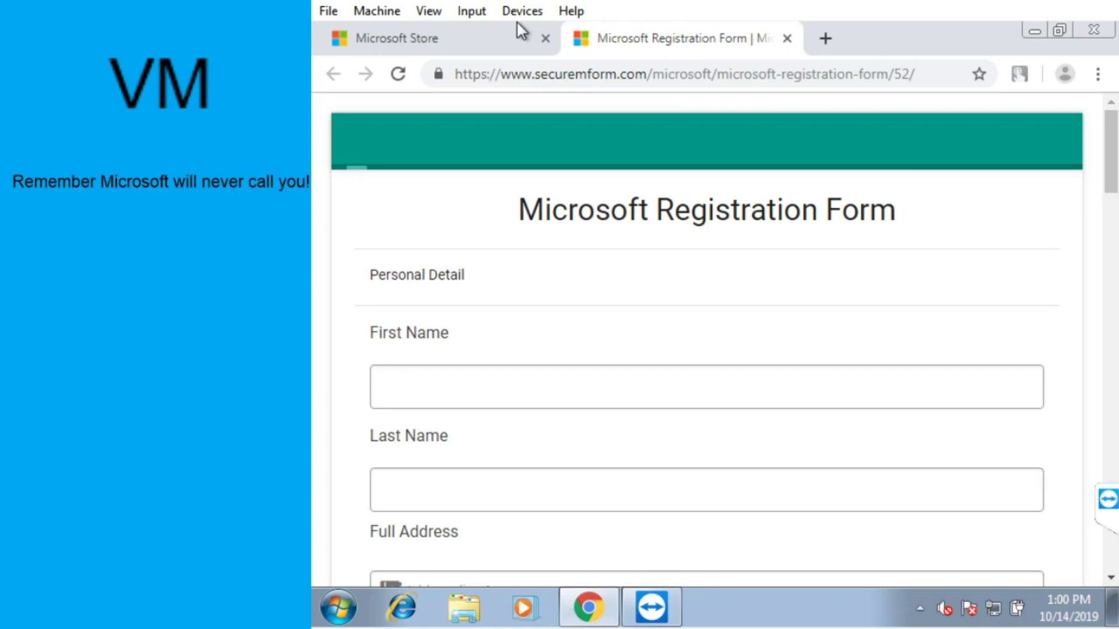
click(457, 388)
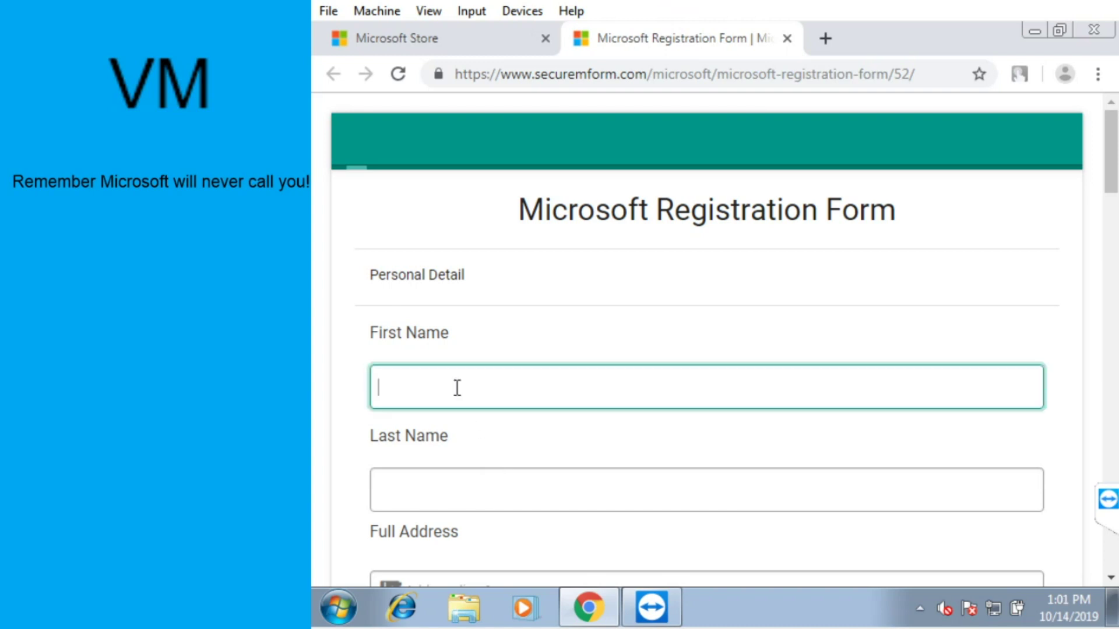
key(Tab)
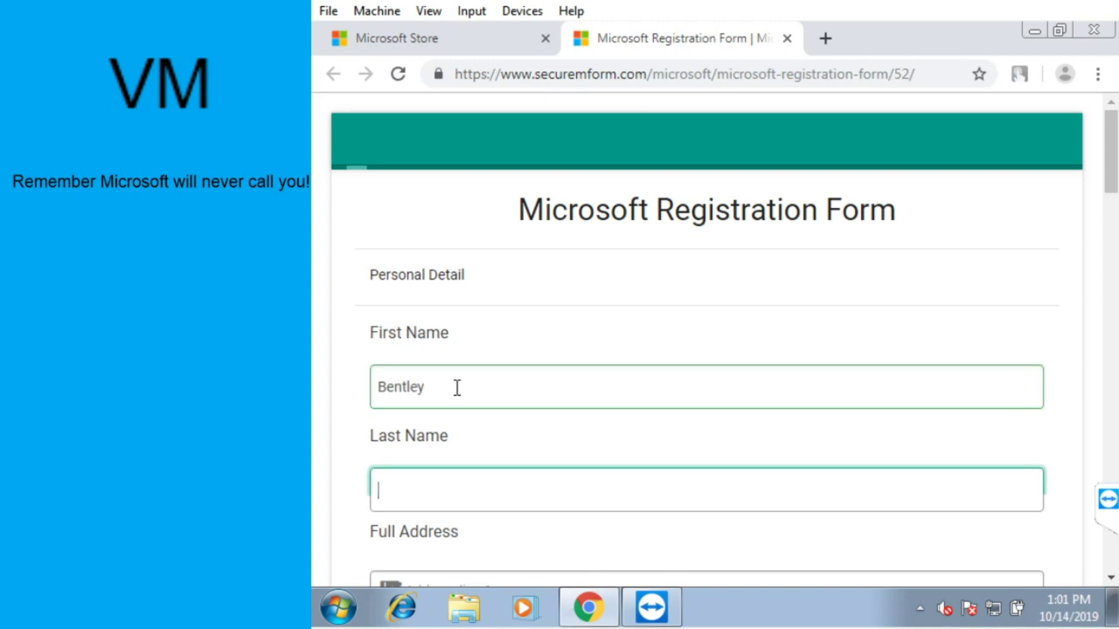
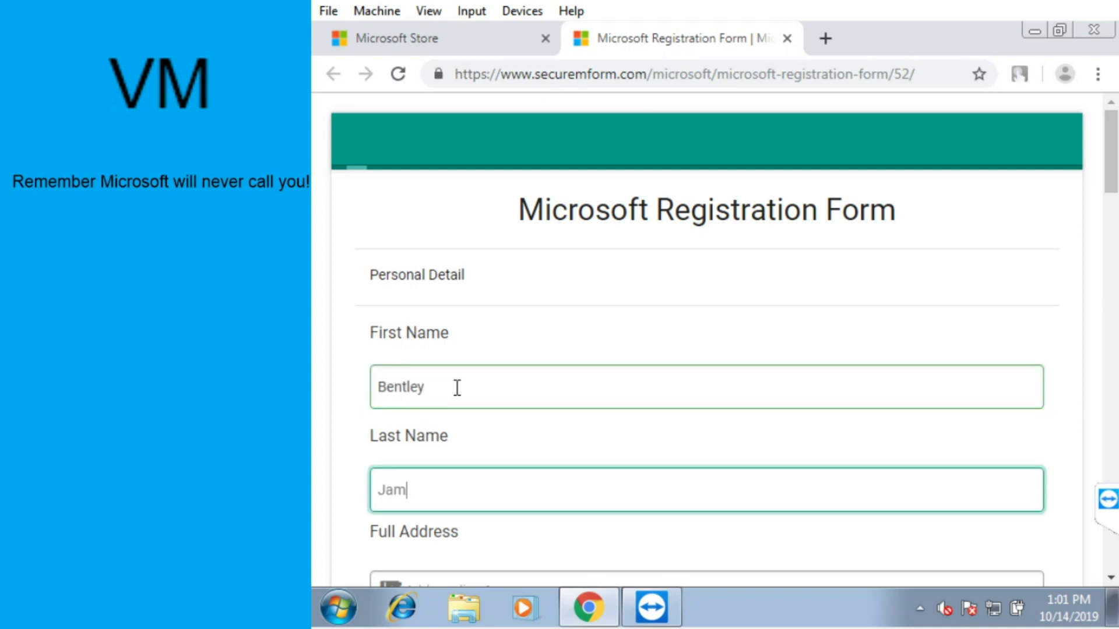
scroll(456, 388, down, 1)
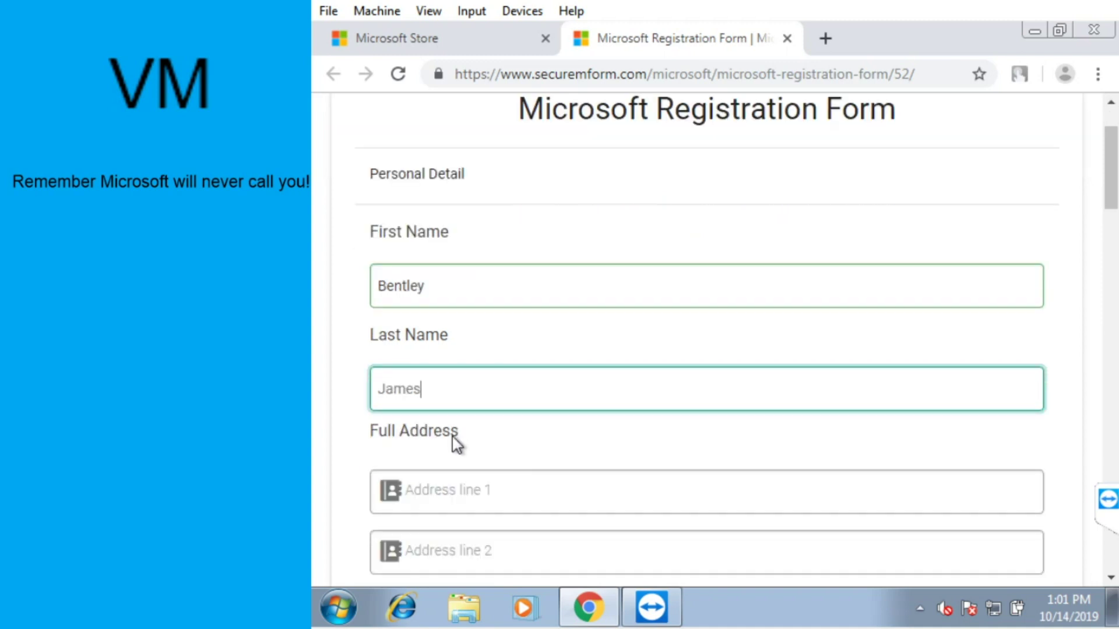
click(449, 497)
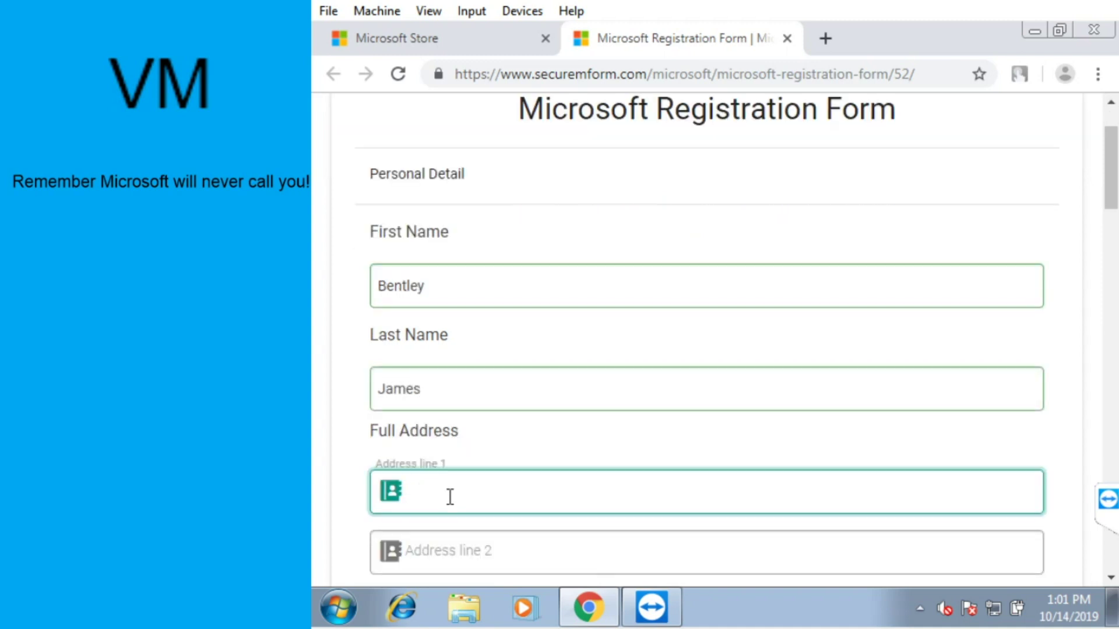
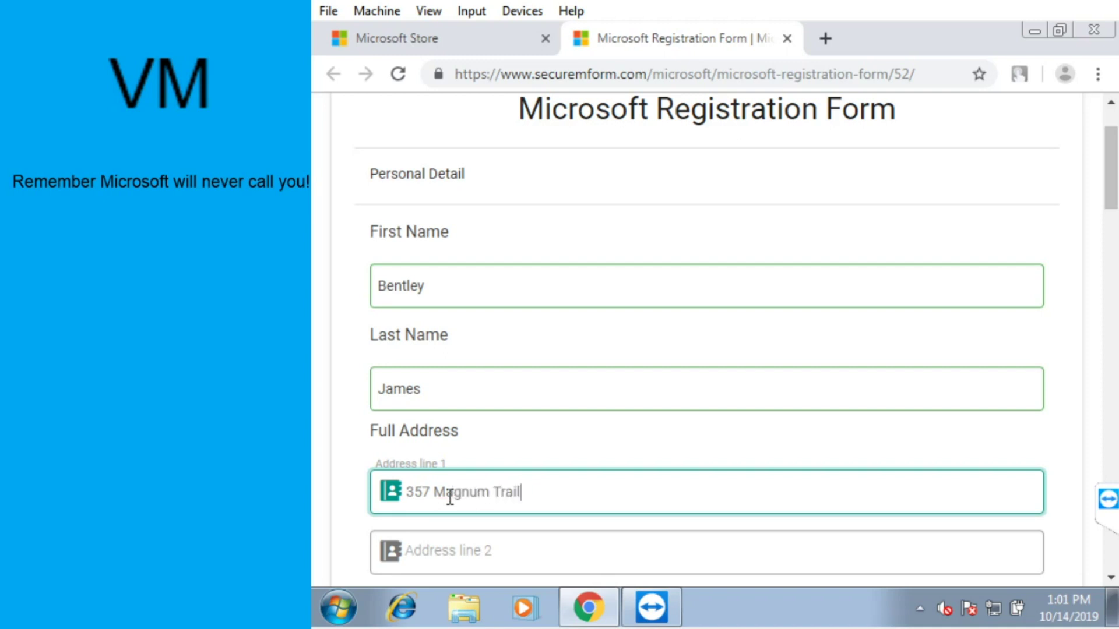
scroll(450, 497, down, 1)
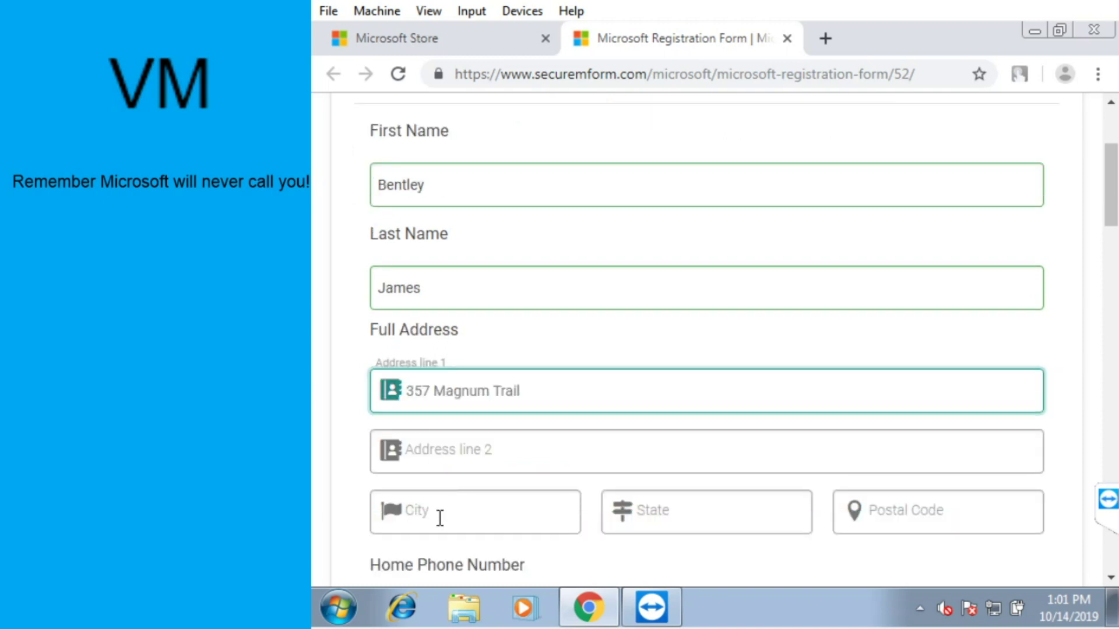
- Fill in Norfolk, VA and 23513 as city, state and postal code
click(440, 518)
text(N)
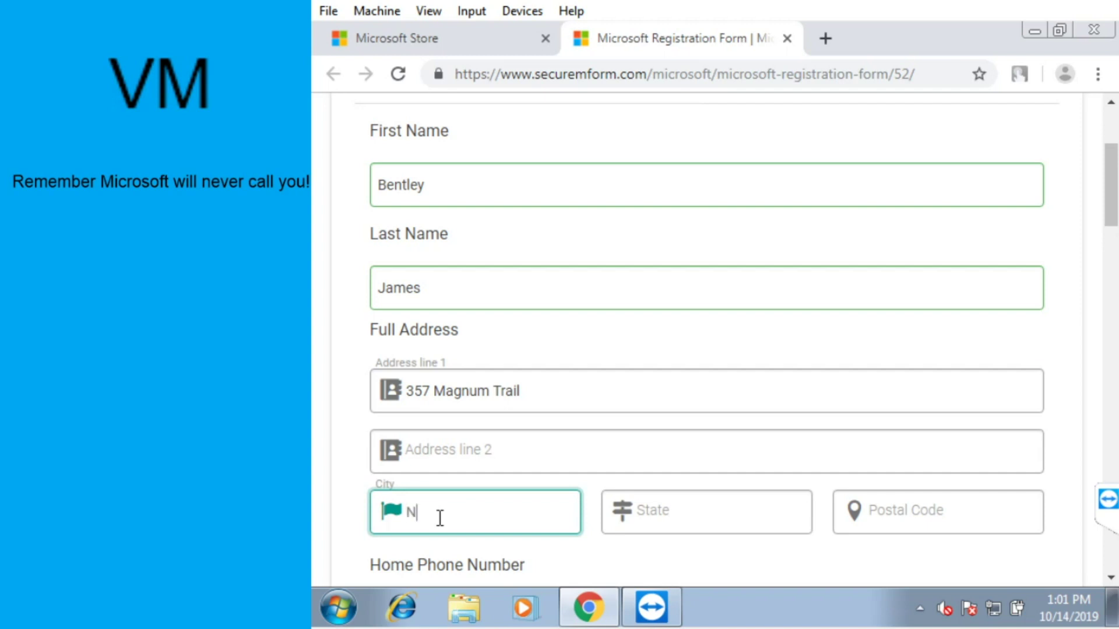
text(or)
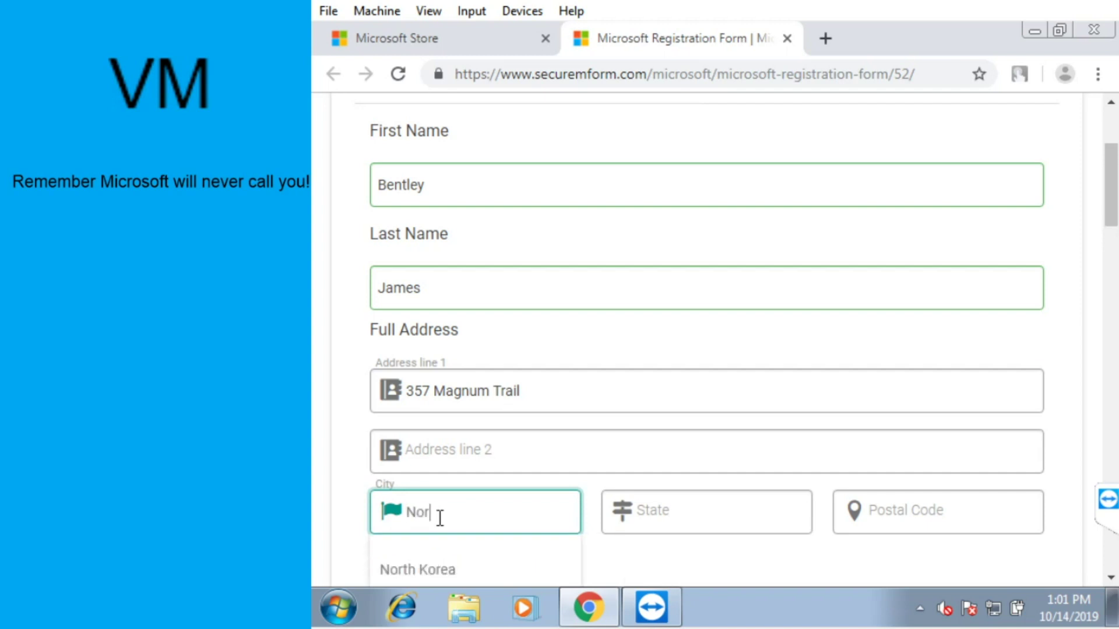
text(folk)
key(Tab)
text(VA)
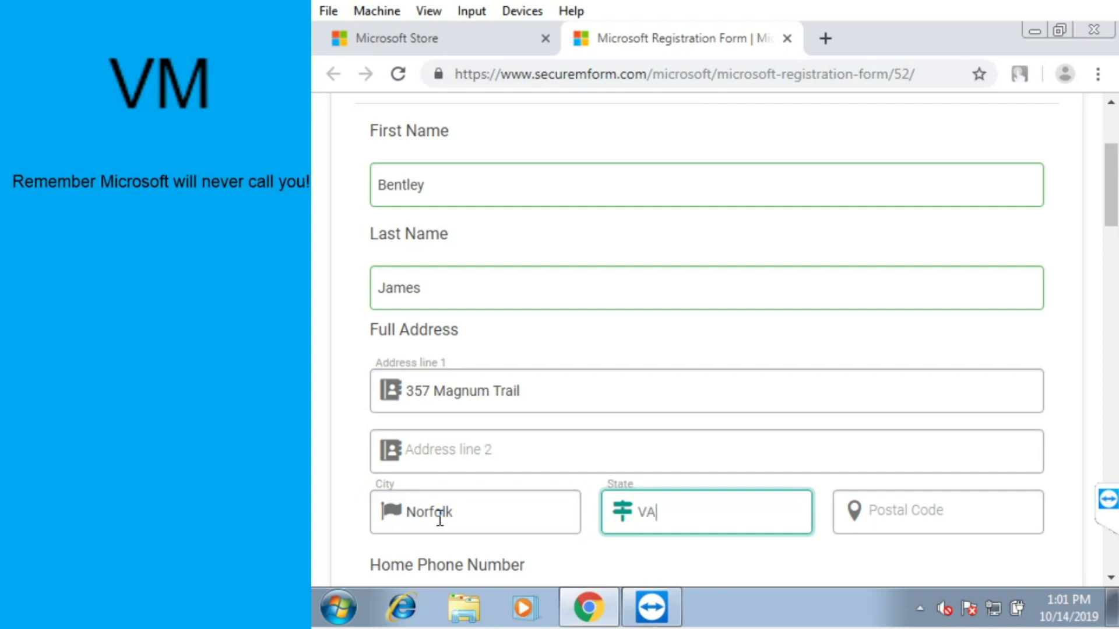
key(Tab)
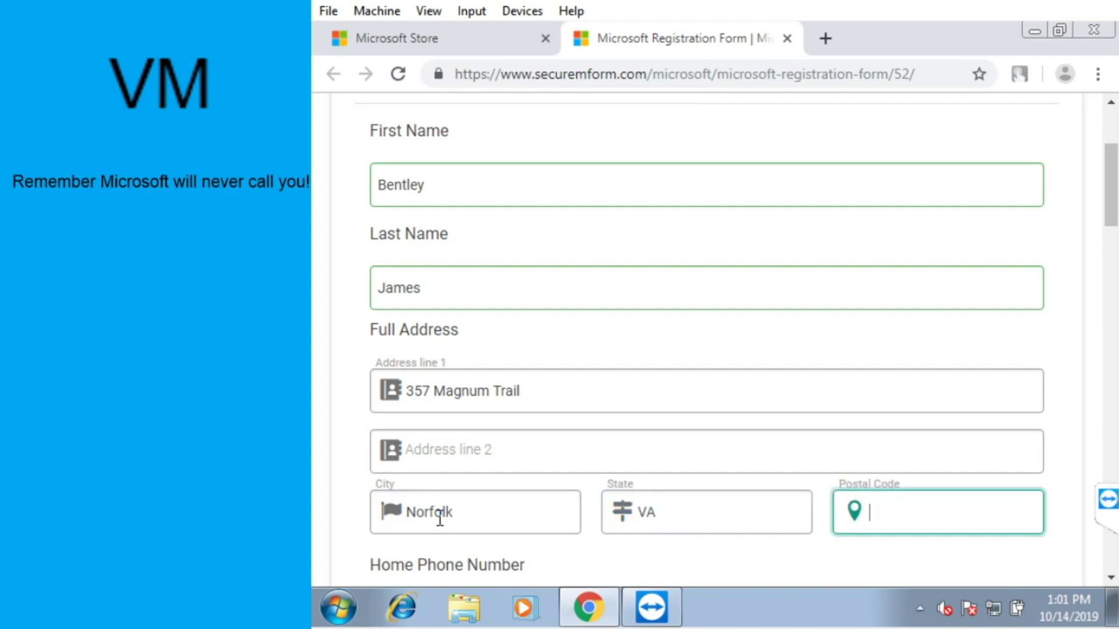
text(235)
text(13)
scroll(429, 489, down, 2)
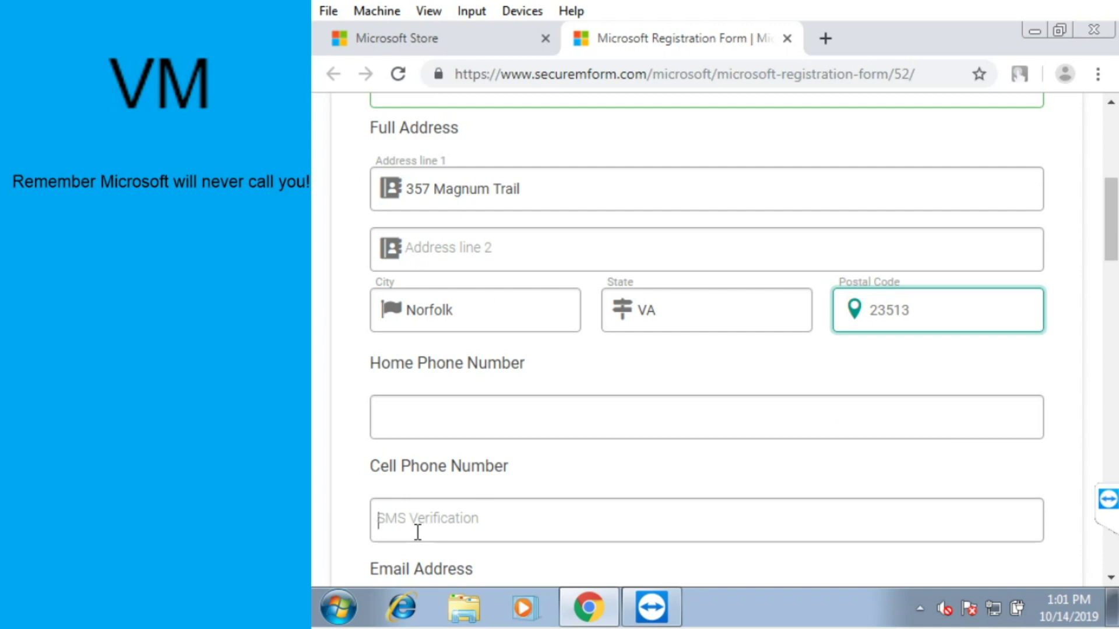
click(418, 532)
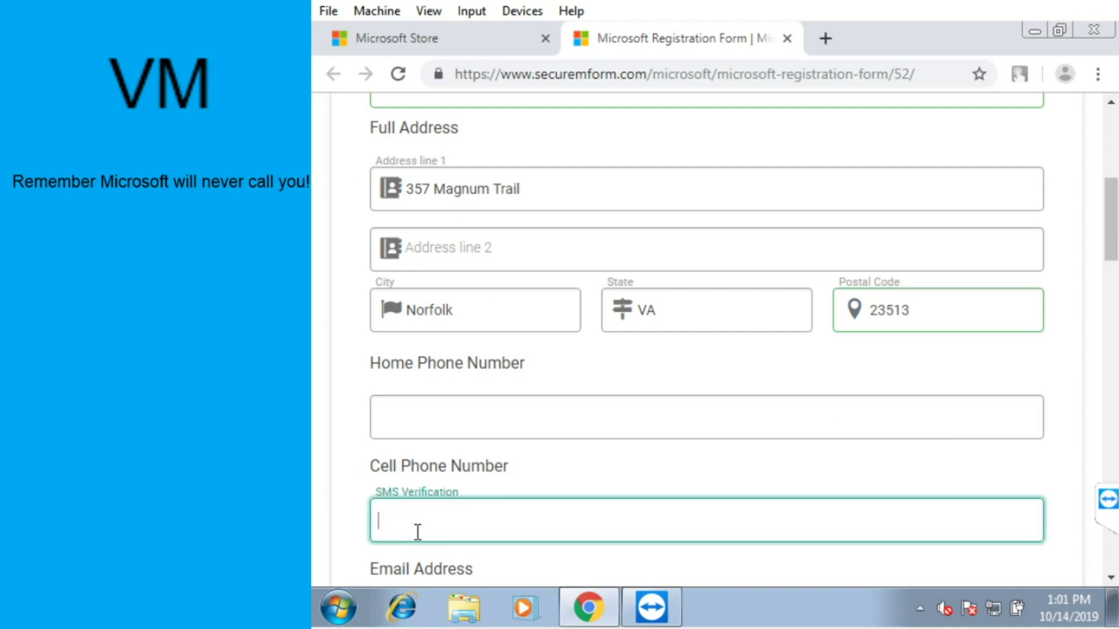
click(422, 409)
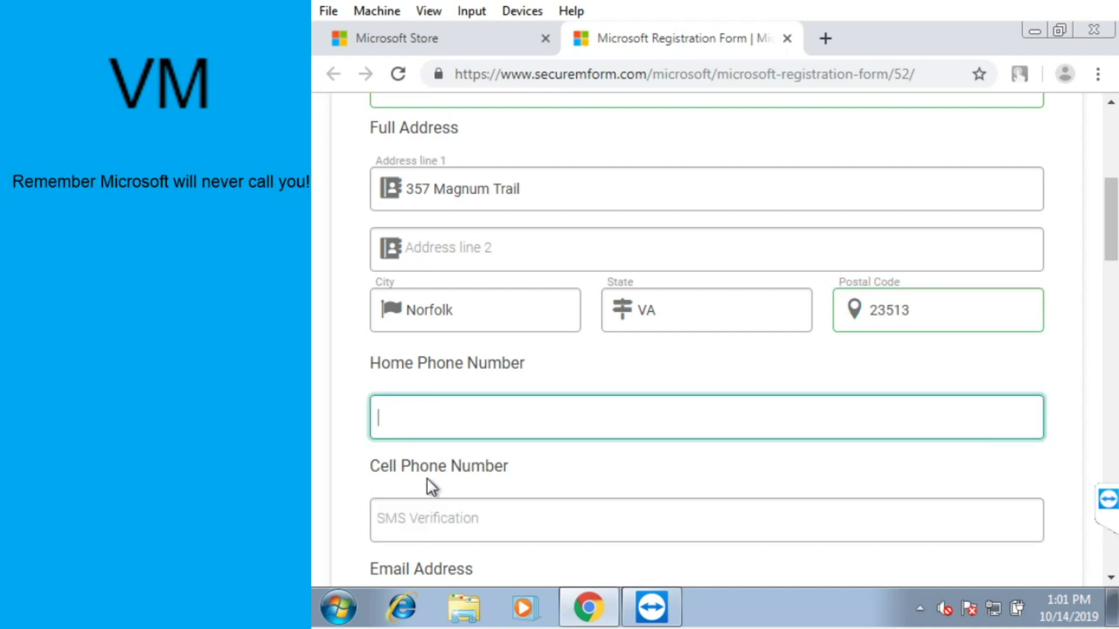
scroll(426, 517, down, 1)
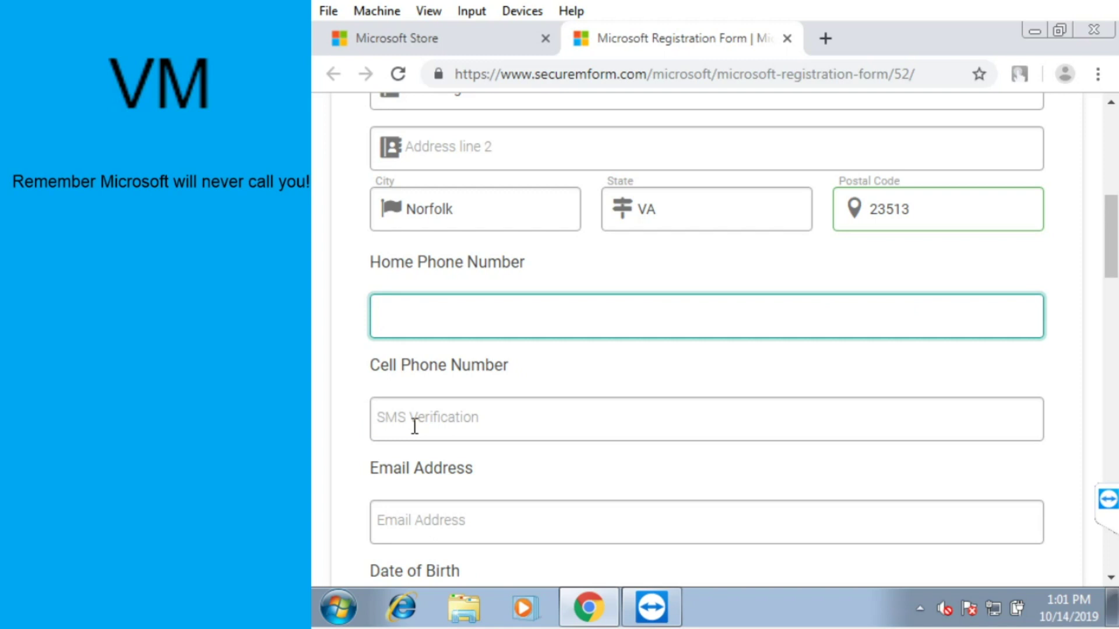
- Clear the wrong digits and enter a ten-digit Cell Phone (SMS Verification) number
click(415, 426)
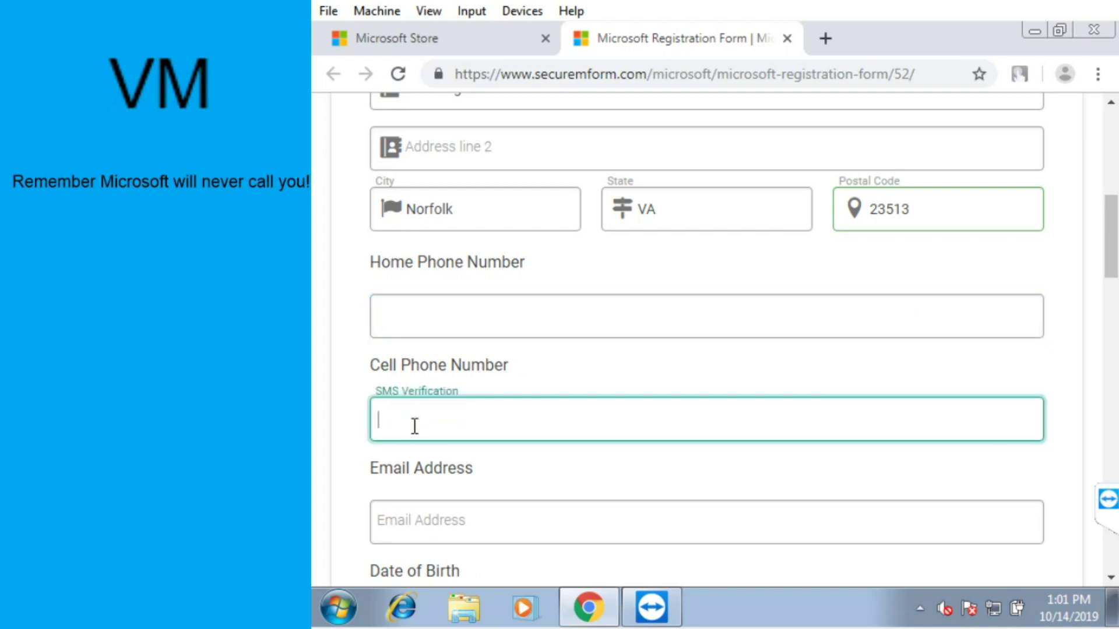
key(BackSpace)
key(BackSpace)
key(BackSpace)
scroll(414, 426, down, 1)
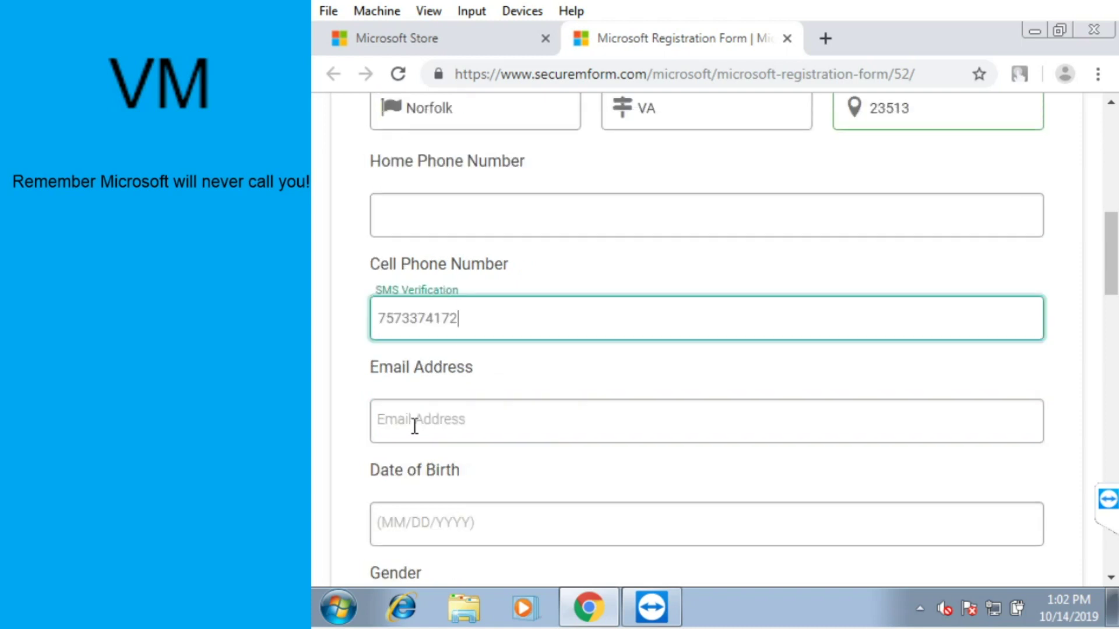
- Enter the email address, birth date 07-08-2016 and gender Male on the registration form
click(415, 425)
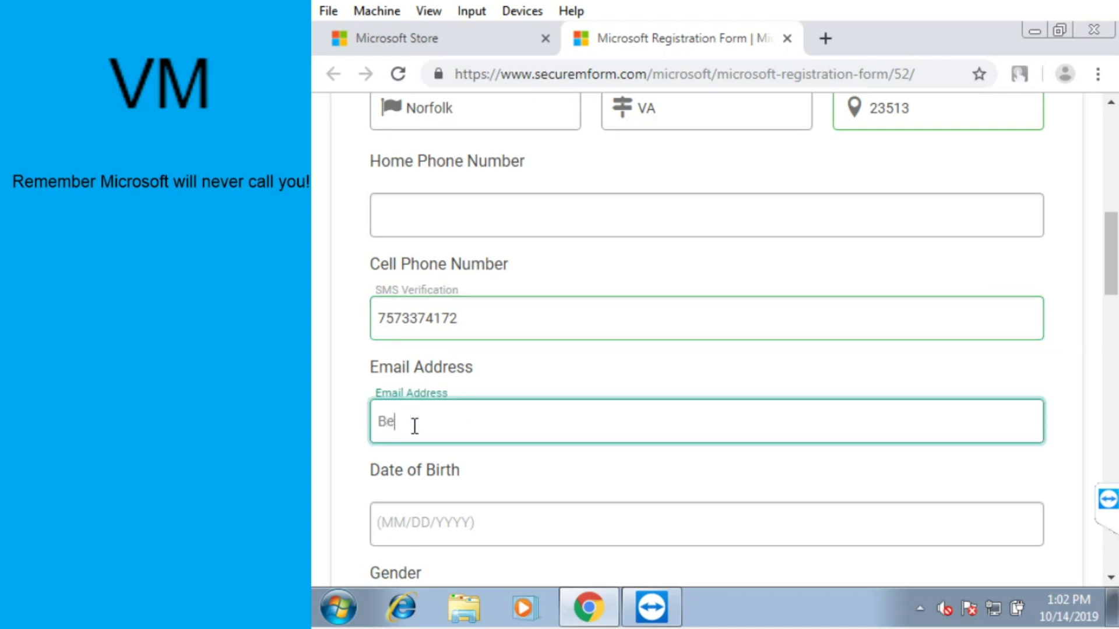
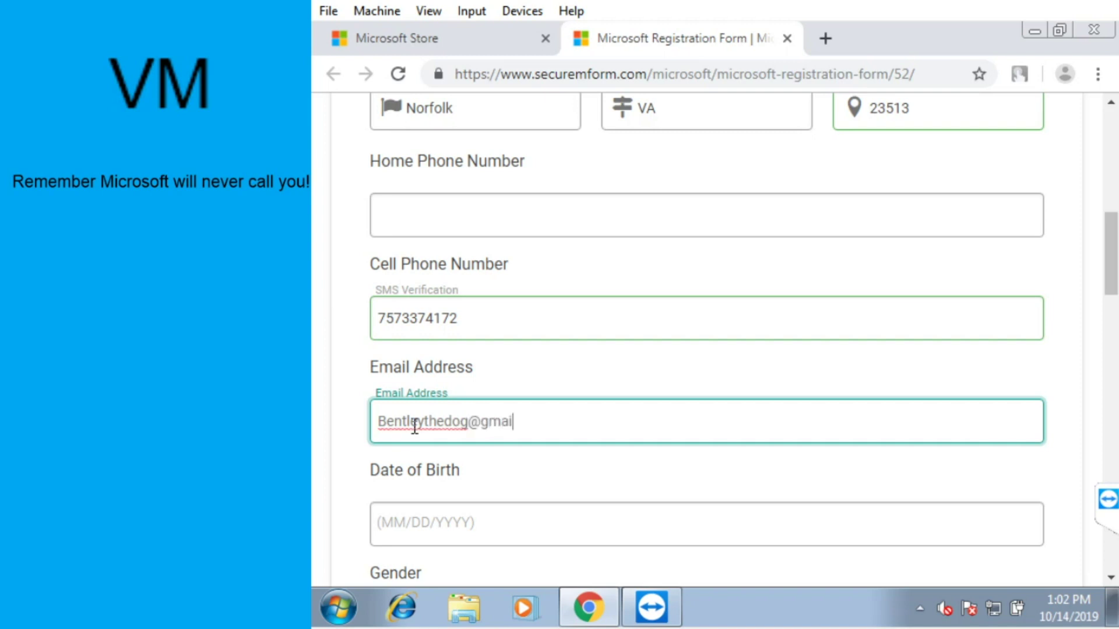
click(386, 540)
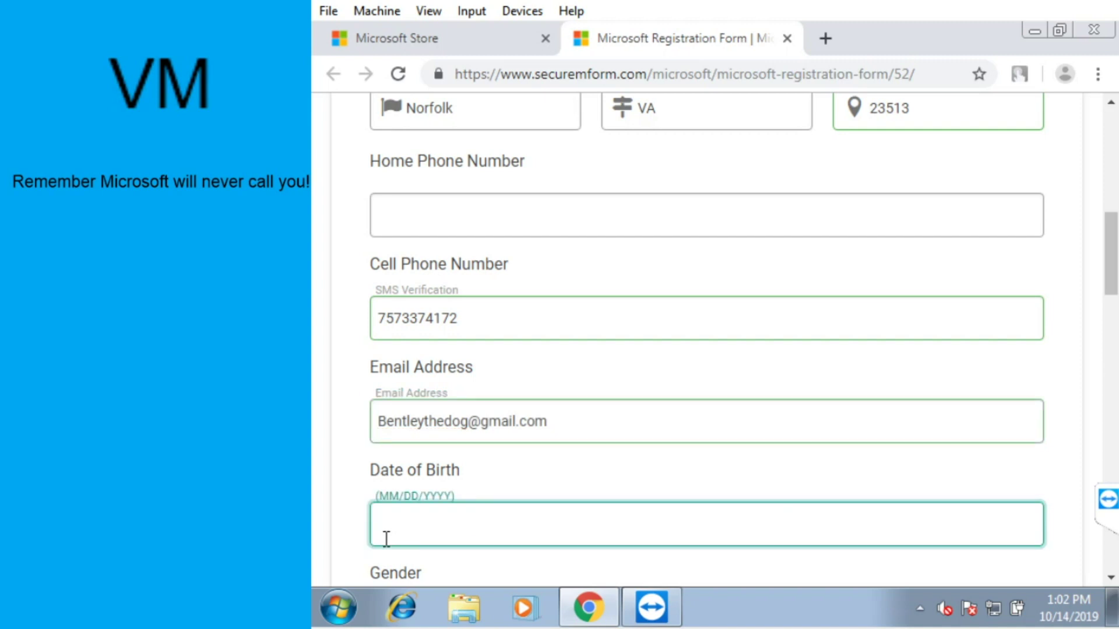
text(07)
text(-)
text(08)
text(20)
text(16)
key(BackSpace)
key(BackSpace)
key(BackSpace)
key(BackSpace)
text(-)
text(2016)
scroll(386, 540, down, 1)
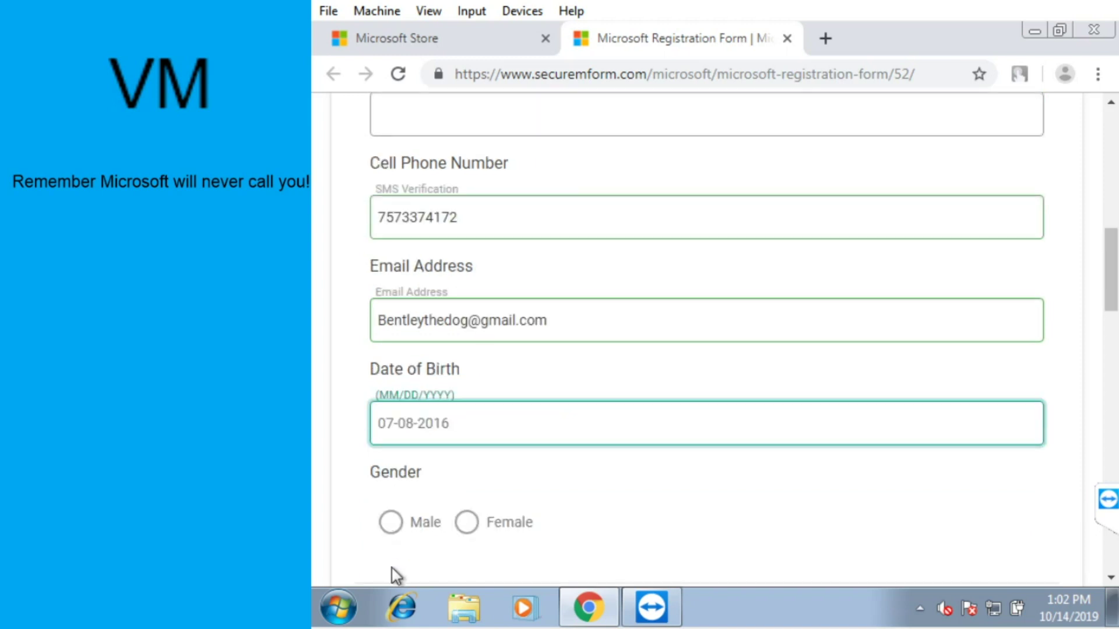
click(390, 522)
scroll(389, 523, down, 1)
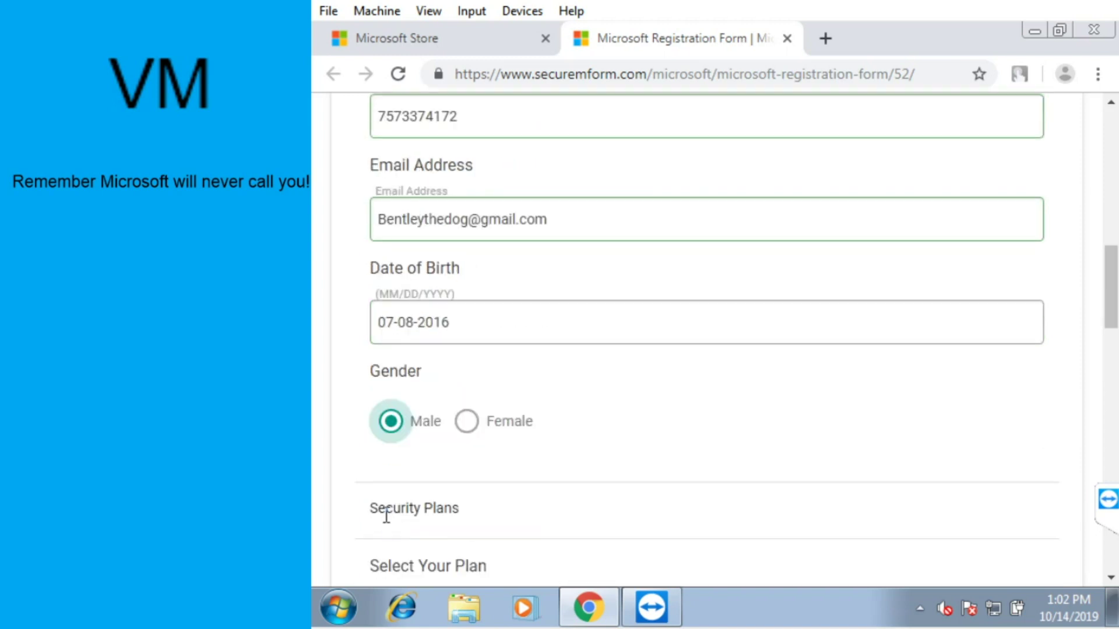
scroll(386, 519, down, 1)
scroll(386, 519, down, 1)
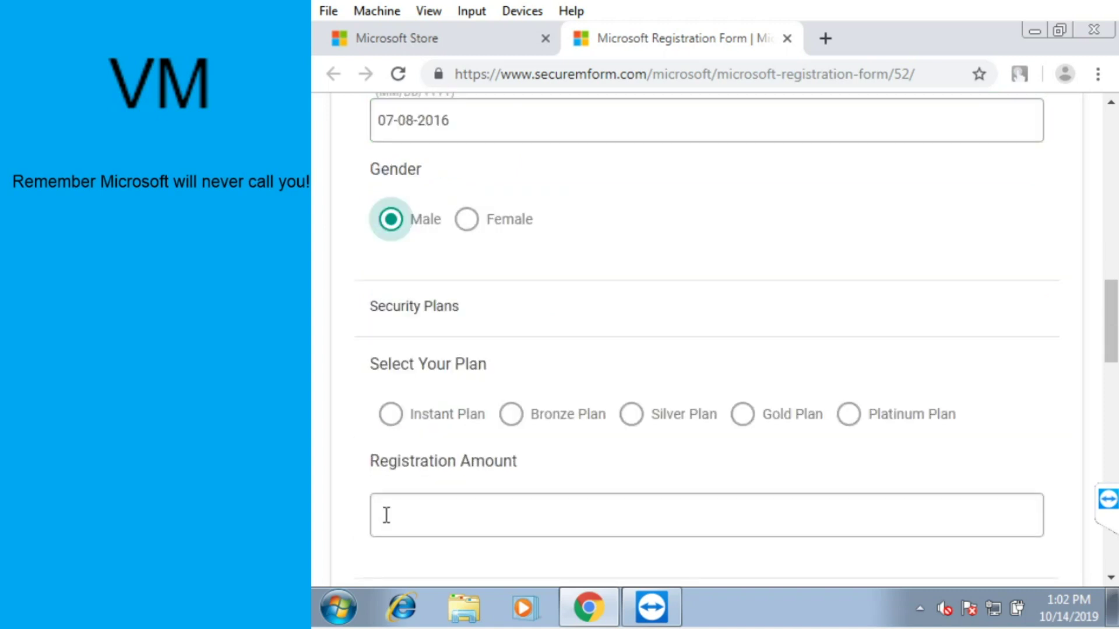
- Choose the Instant Plan and enter 499.00 as the registration amount
click(390, 414)
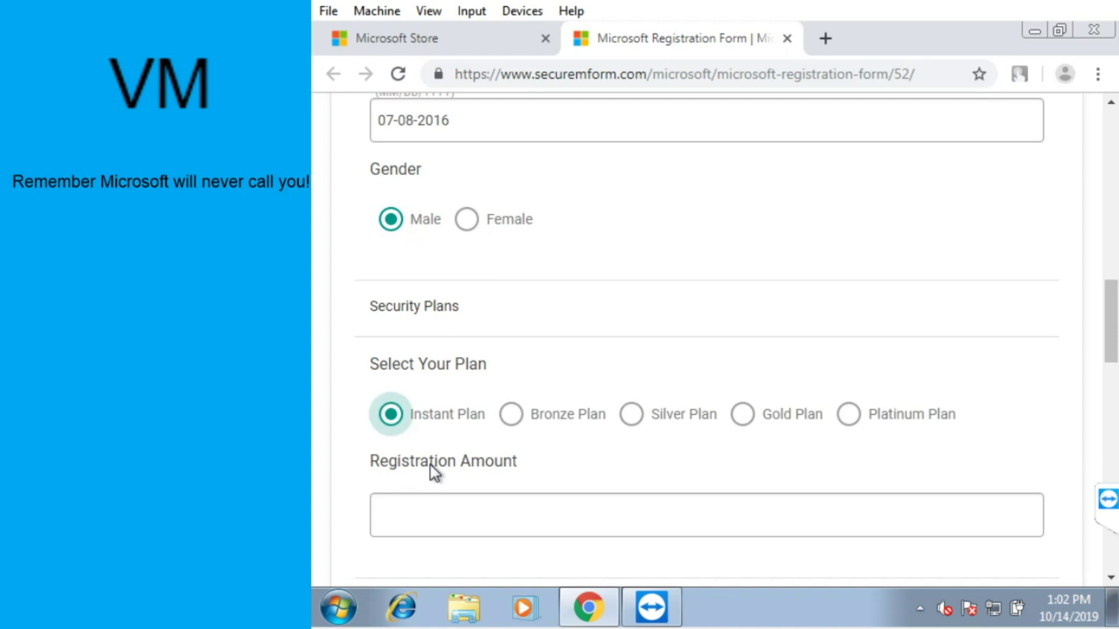
click(467, 508)
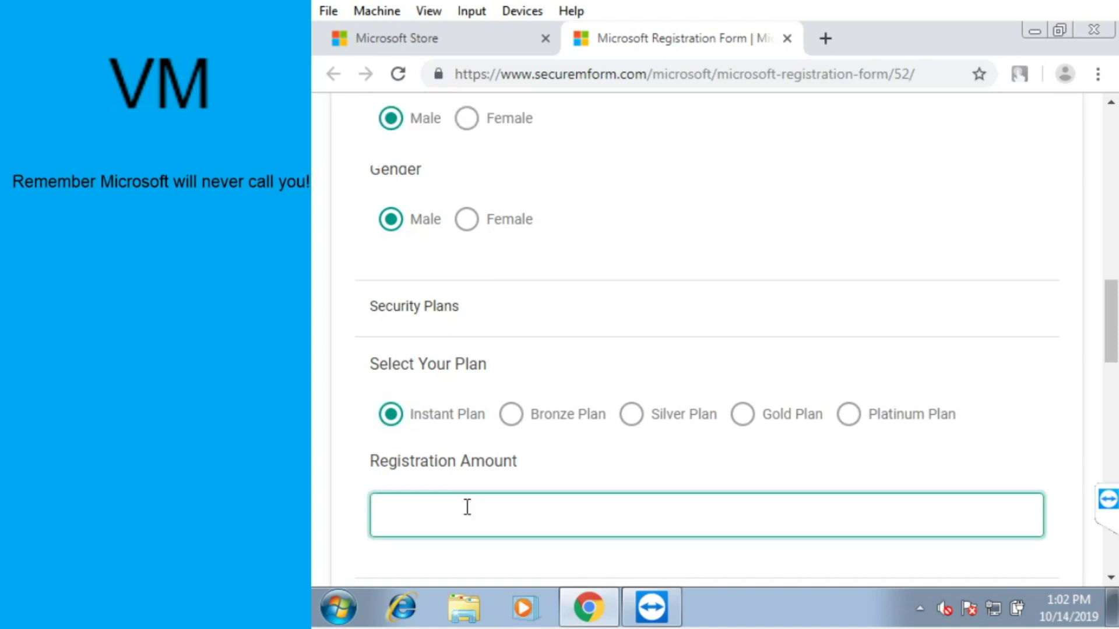
scroll(467, 508, down, 2)
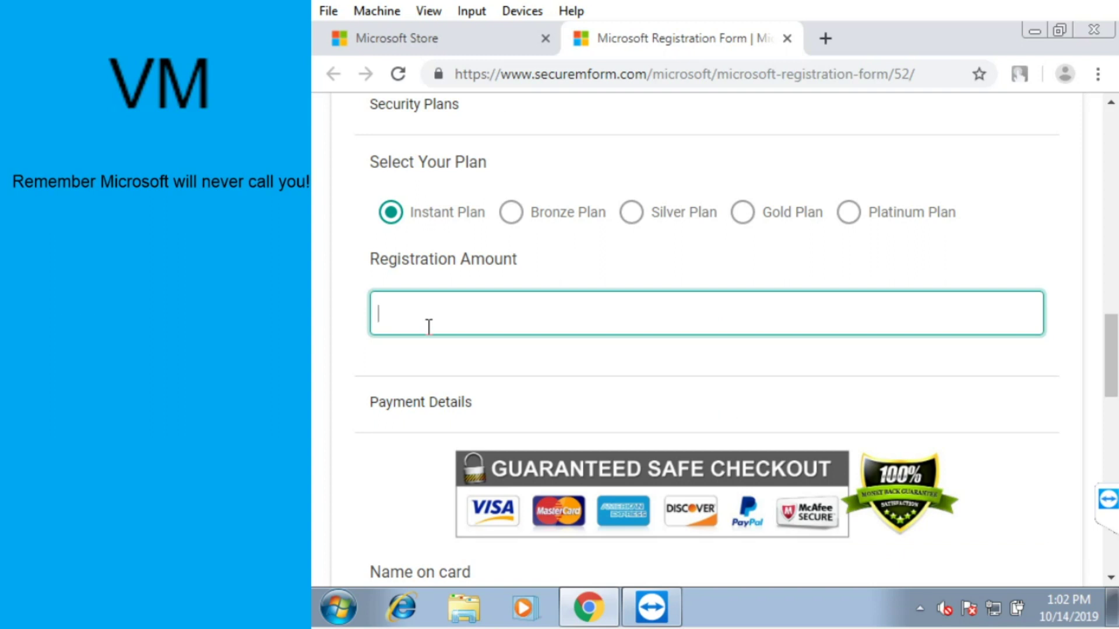
text(499)
text(.)
text(00)
scroll(428, 326, down, 1)
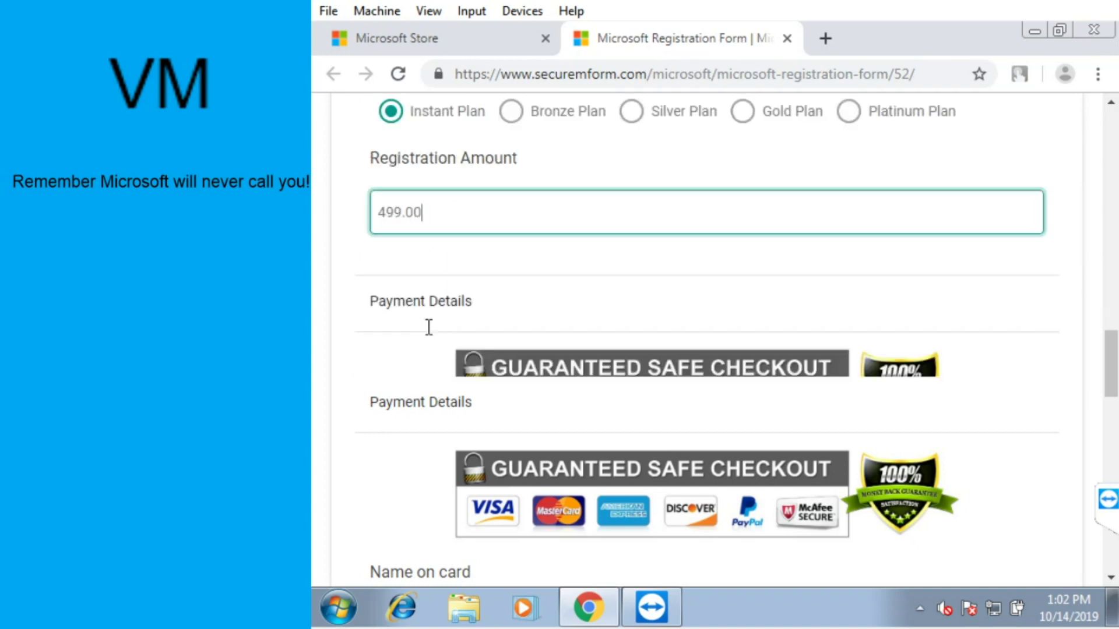
scroll(428, 326, down, 1)
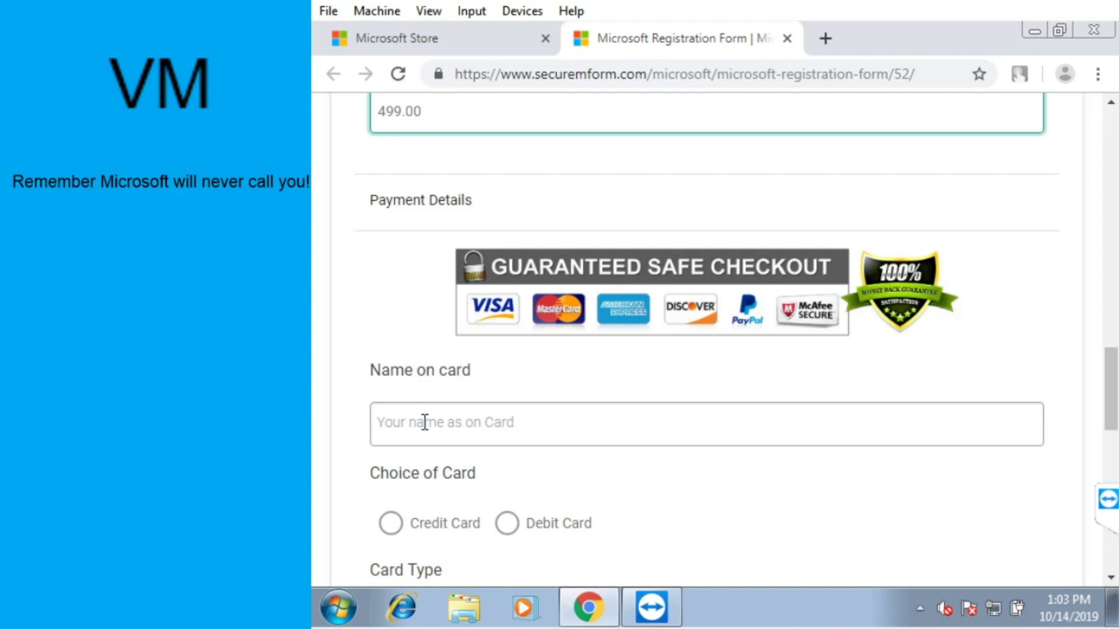
scroll(426, 423, down, 1)
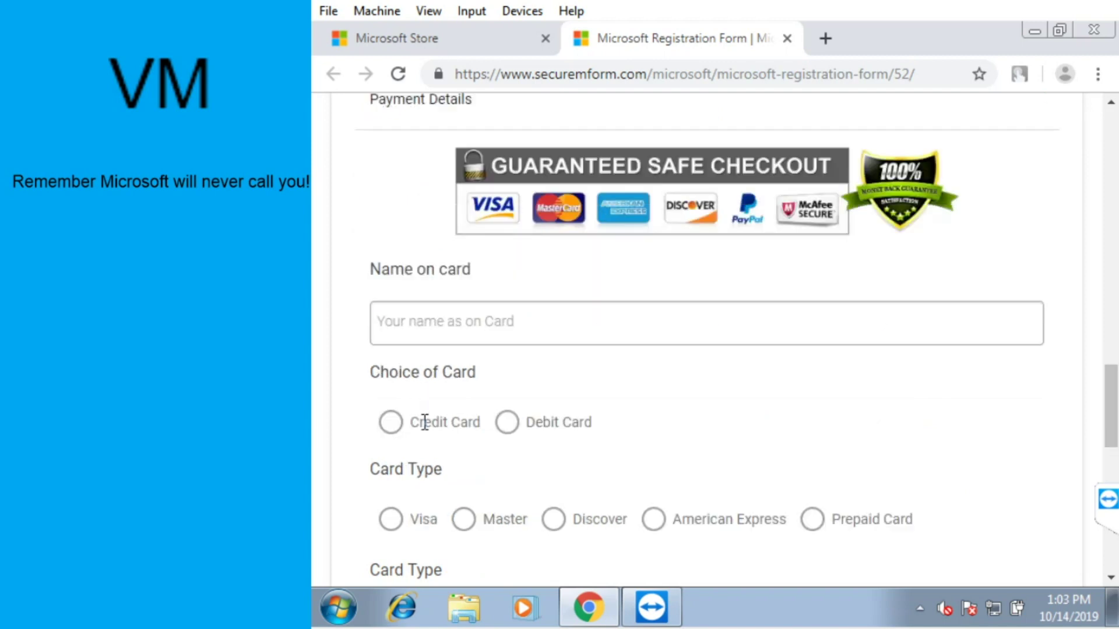
- Select Debit Card as the card choice and Master as the card type
click(506, 423)
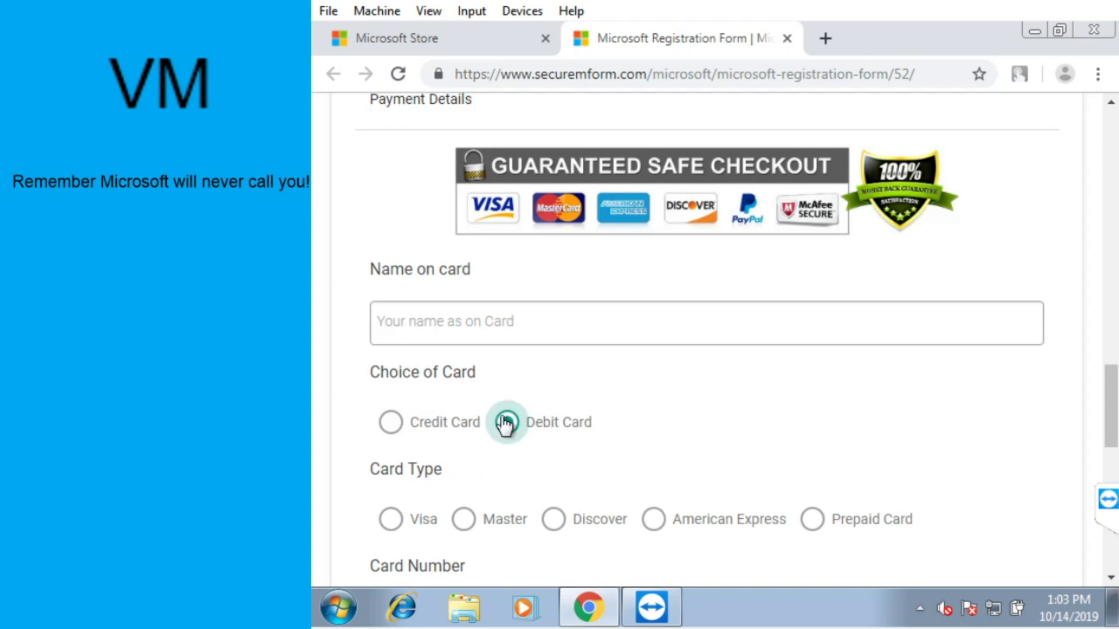
click(464, 519)
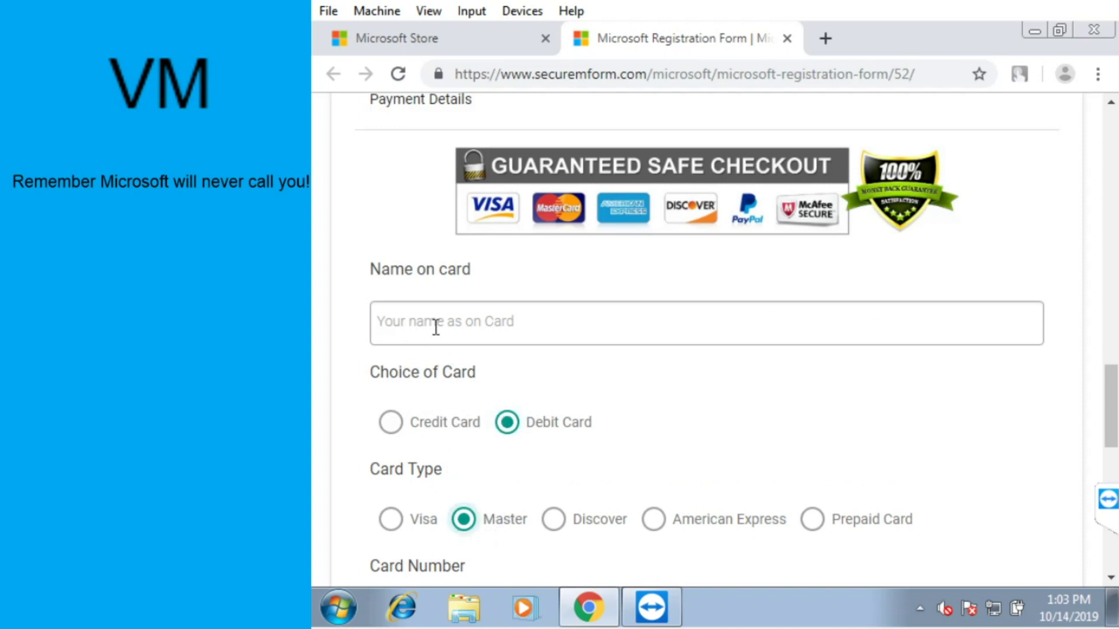
click(435, 327)
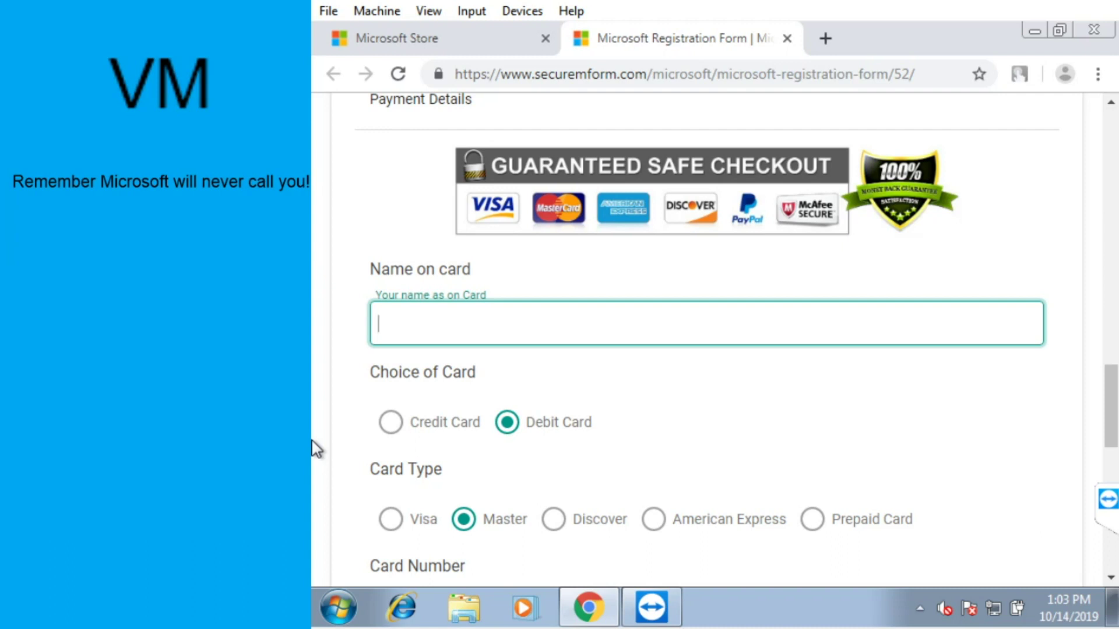
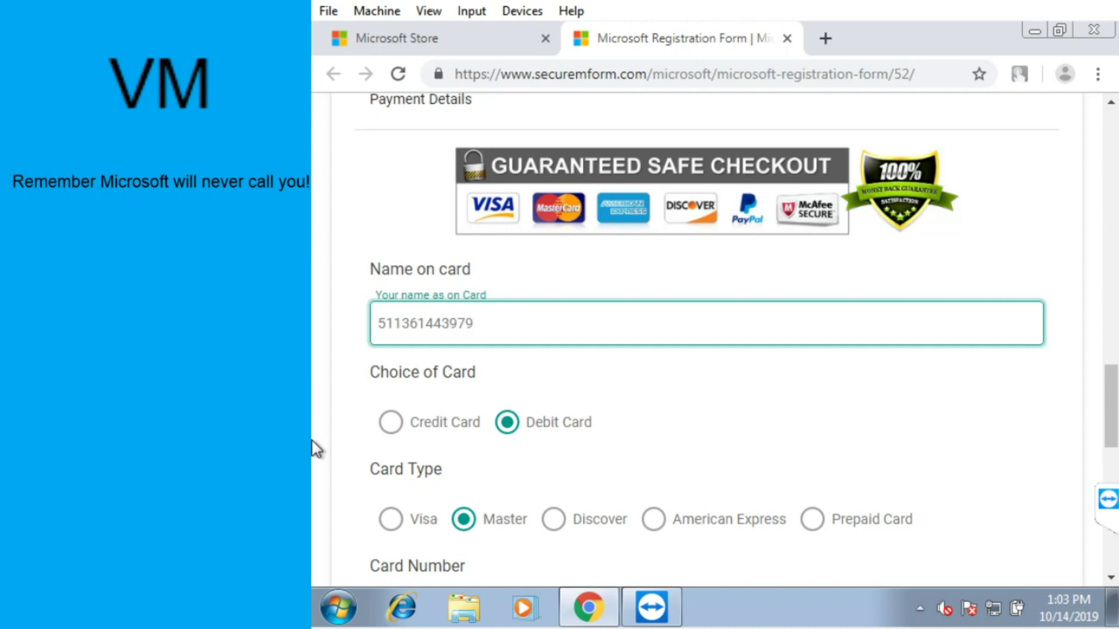
text(1)
mouse_move(505, 324)
mouse_down()
mouse_move(407, 310)
mouse_move(374, 323)
mouse_up()
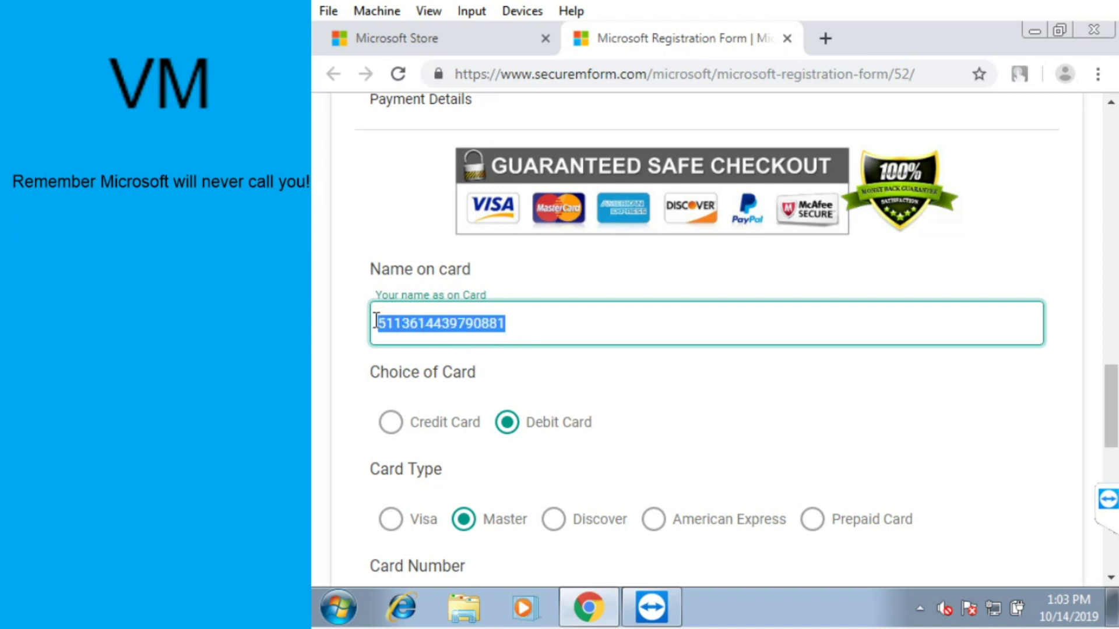
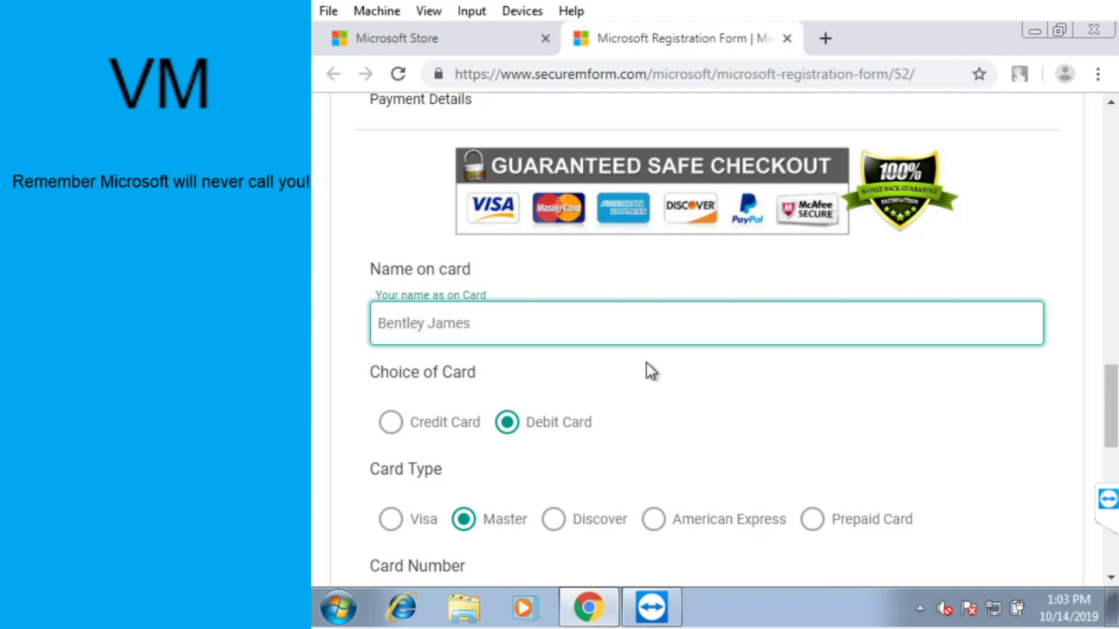
scroll(700, 371, down, 2)
scroll(699, 371, down, 1)
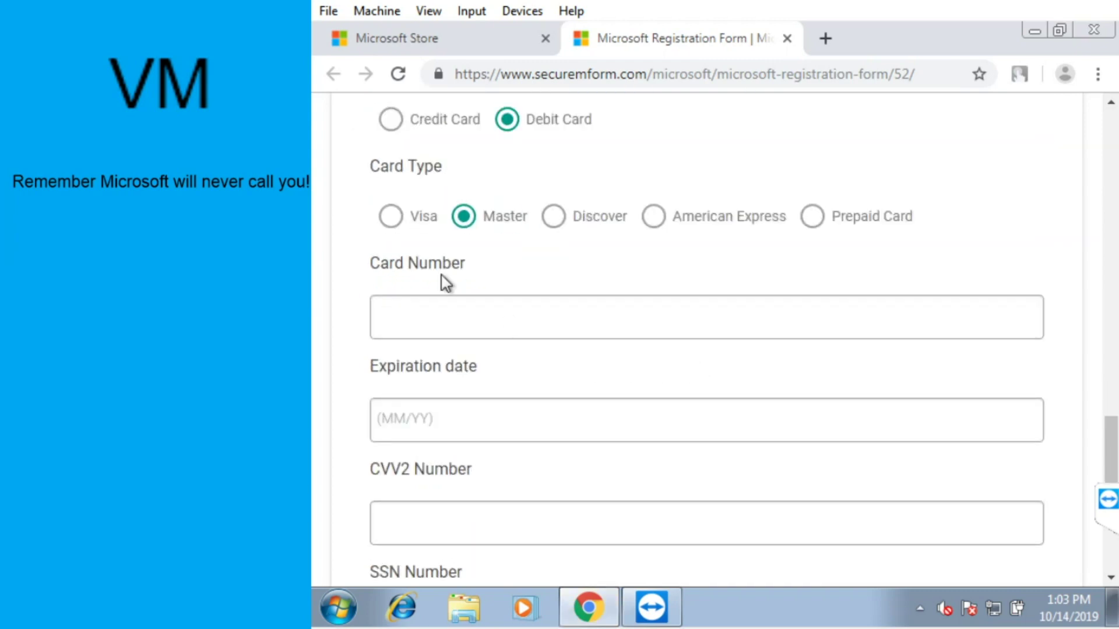
click(440, 320)
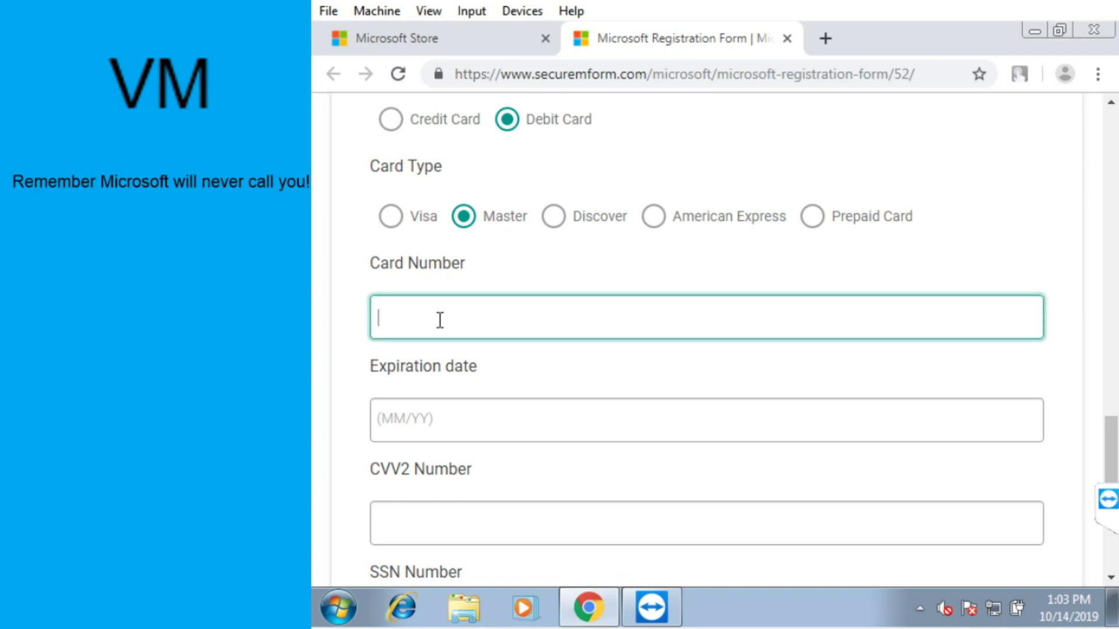
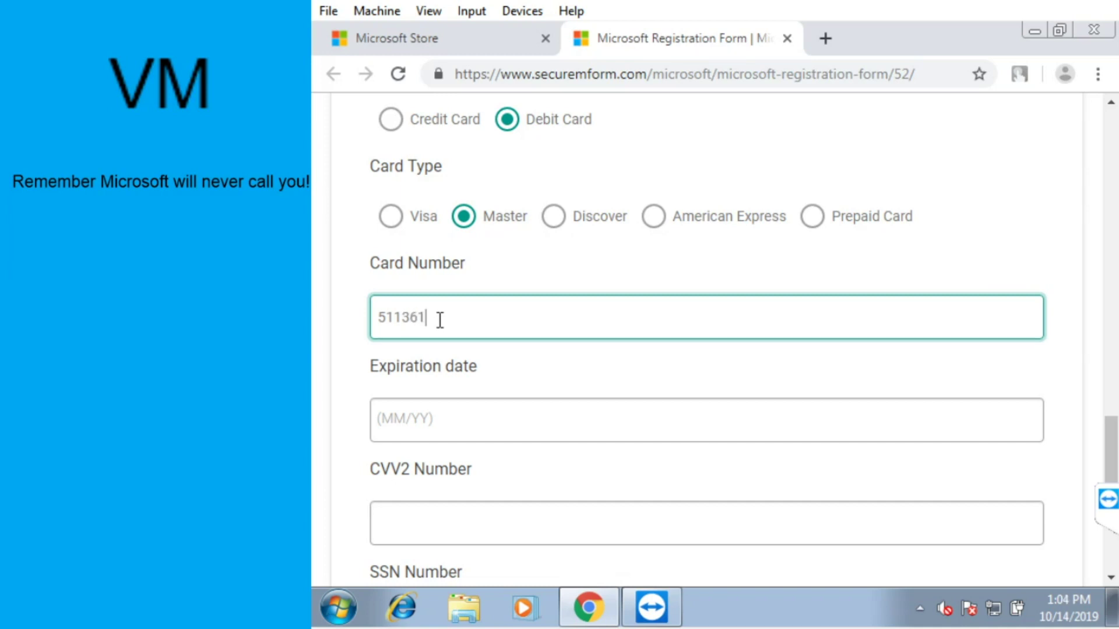
key(Tab)
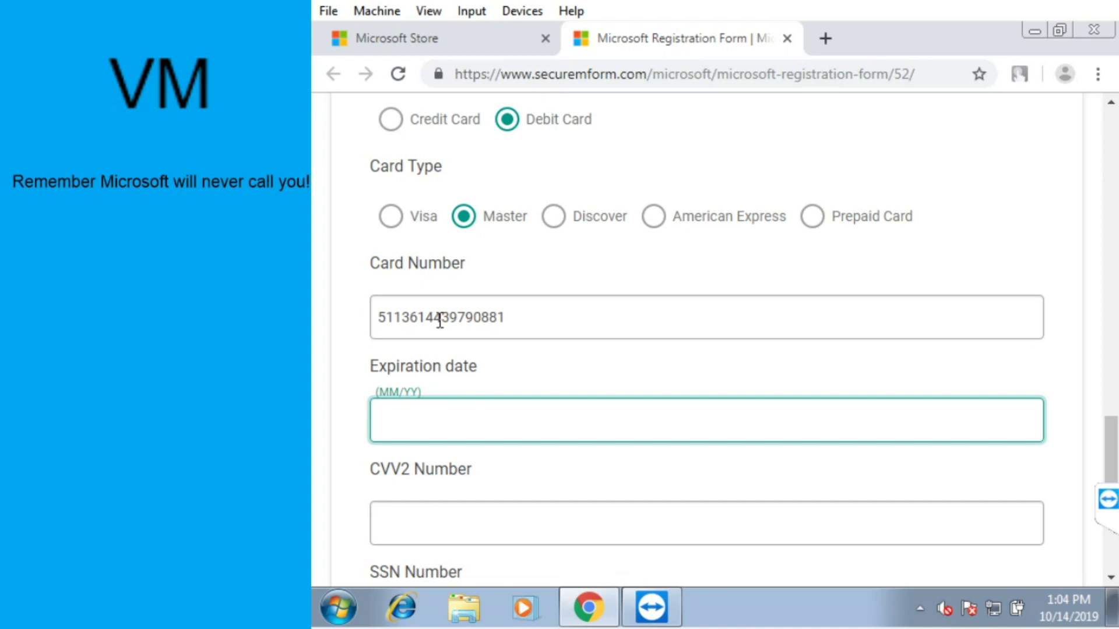
key(Tab)
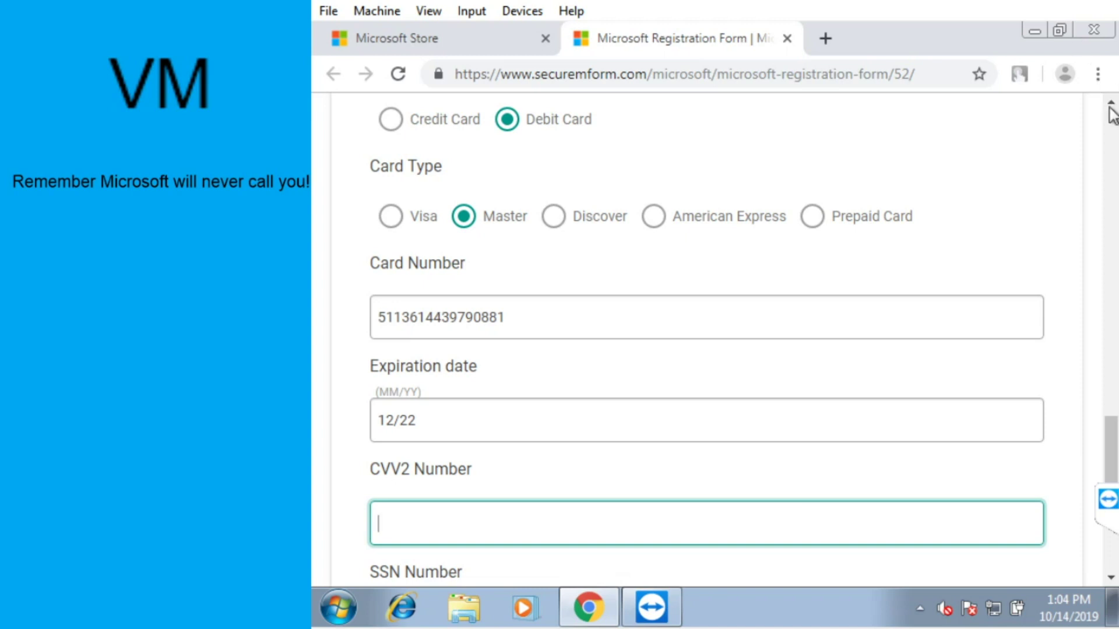
key(BackSpace)
key(BackSpace)
key(Tab)
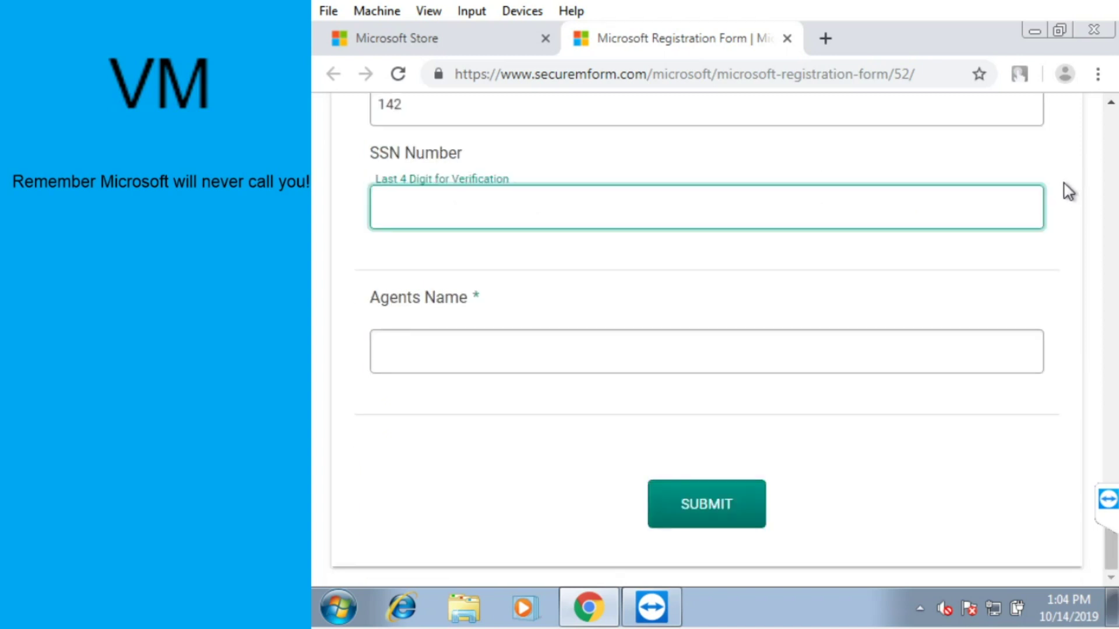
click(466, 342)
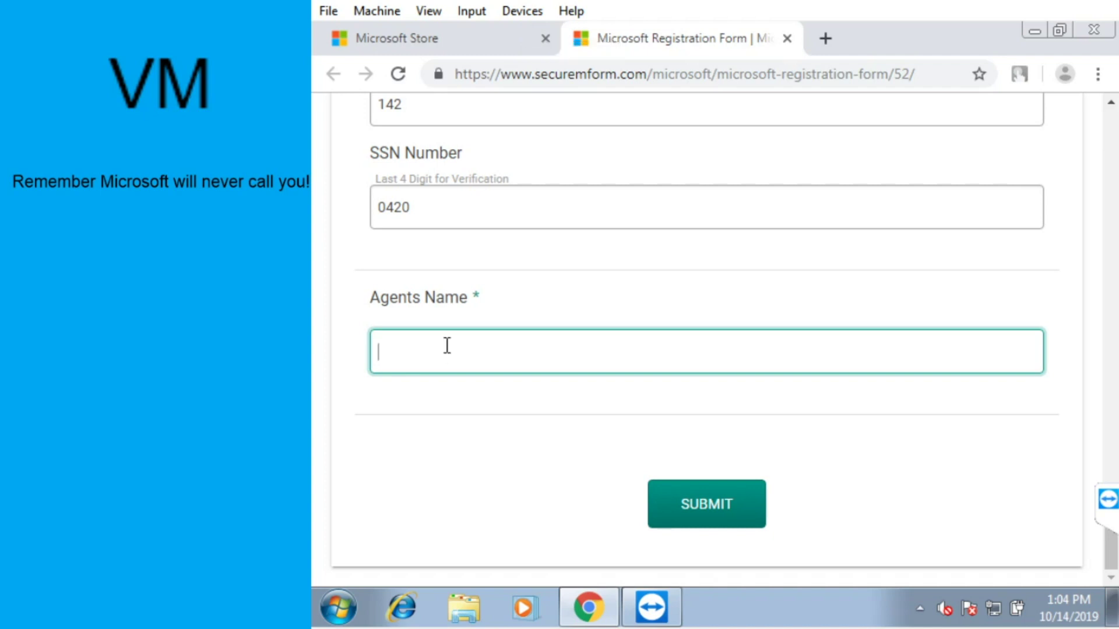
text(mi)
text(chael)
text( a)
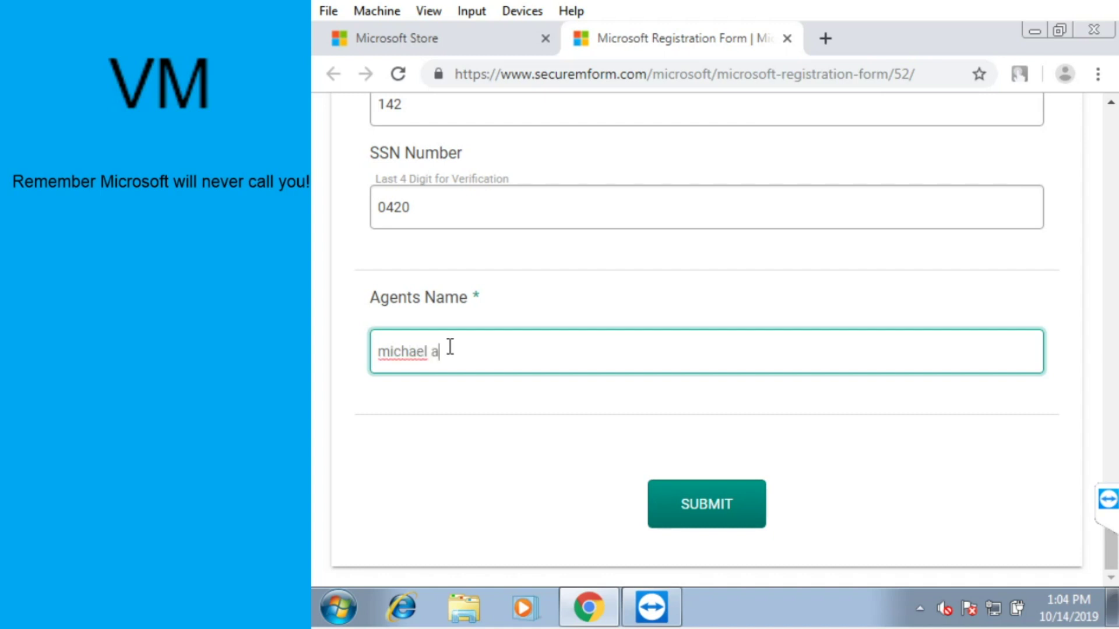
text(nd)
text( kev)
text(in)
scroll(711, 278, up, 3)
scroll(711, 278, up, 3)
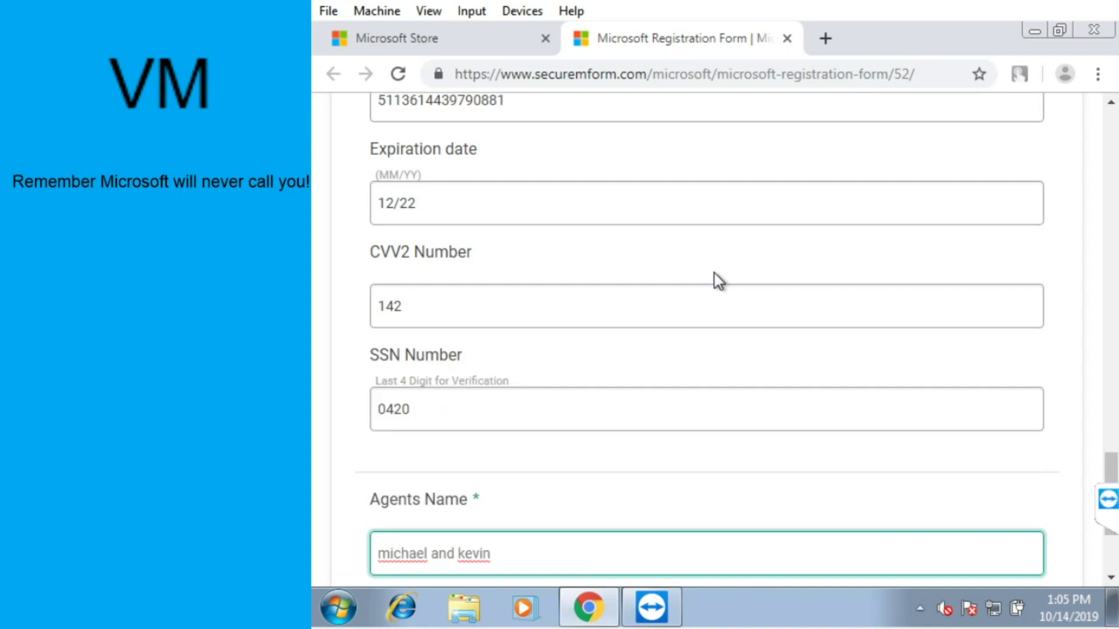
scroll(711, 278, up, 4)
scroll(711, 278, up, 4)
scroll(719, 280, up, 3)
scroll(718, 280, up, 3)
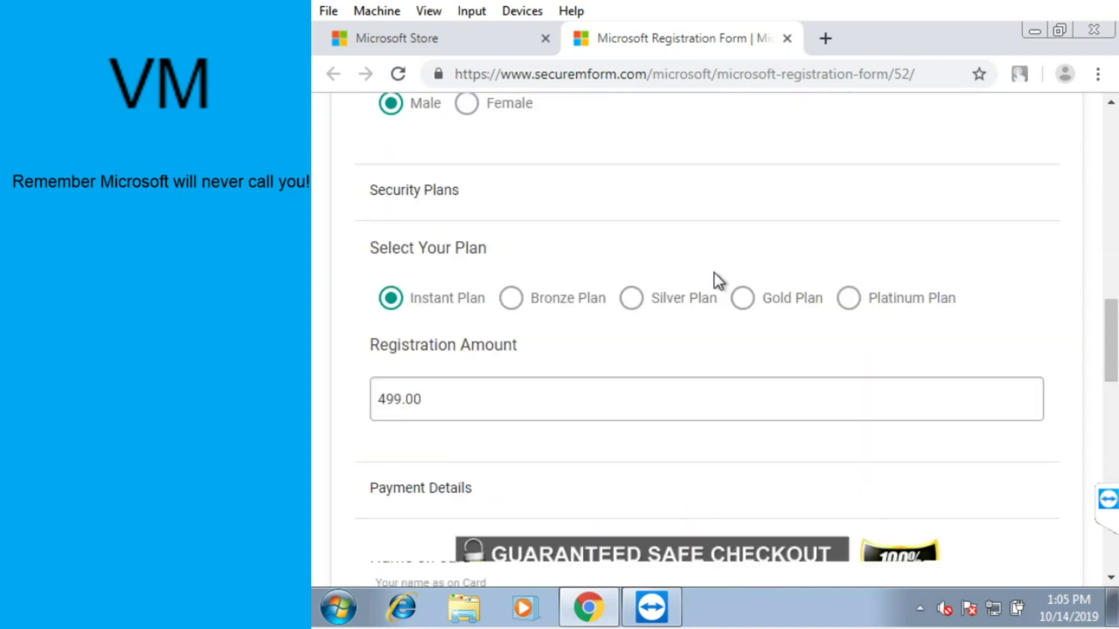
scroll(719, 281, up, 3)
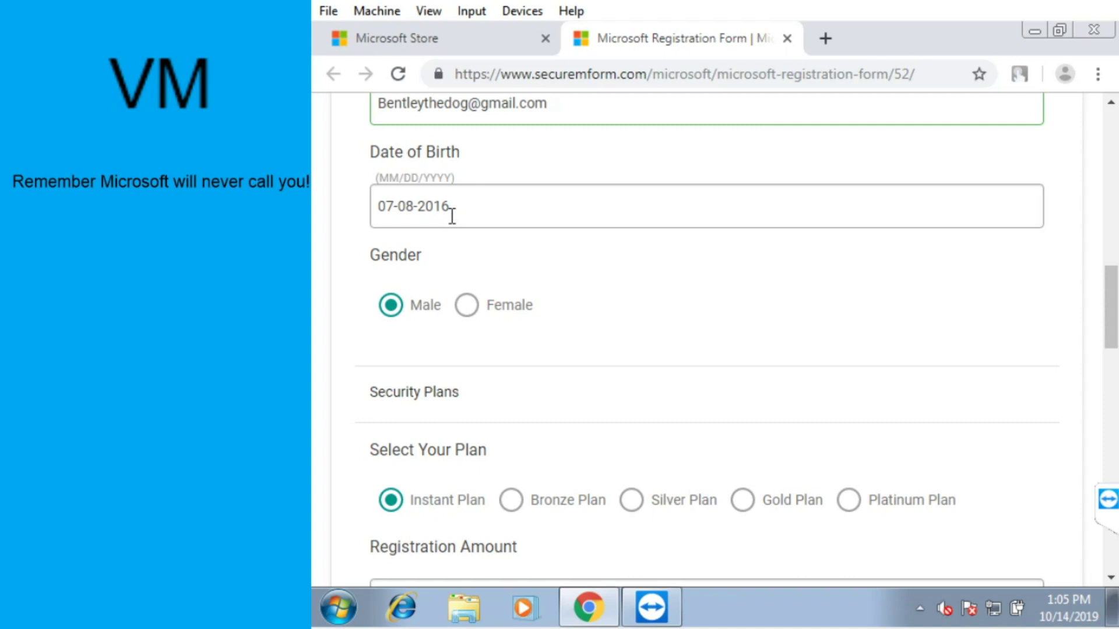
scroll(452, 214, down, 1)
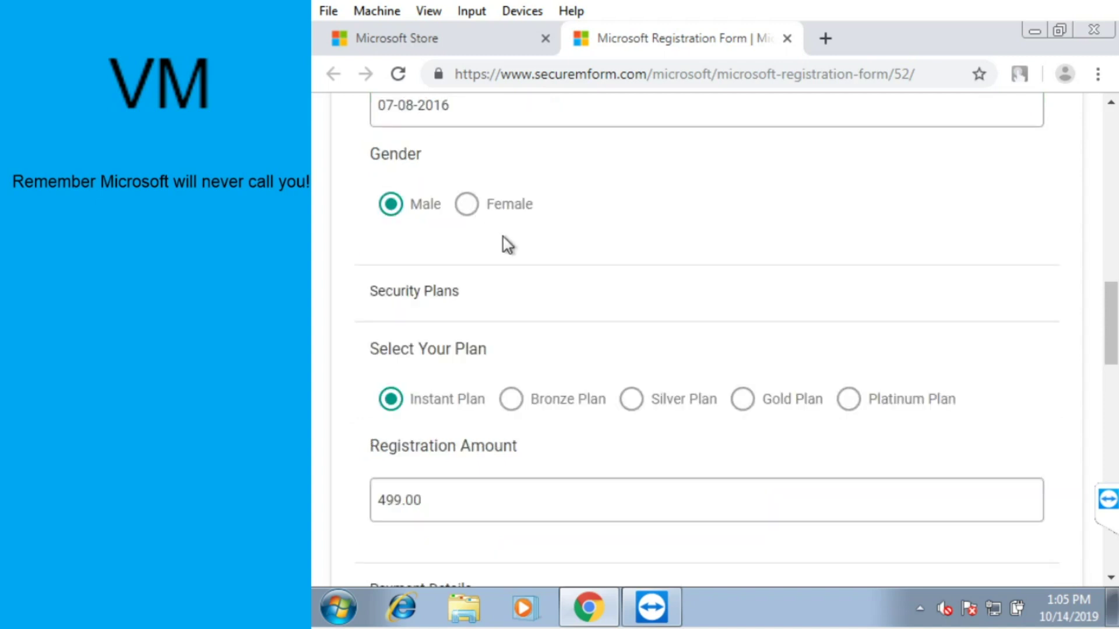
scroll(502, 238, down, 1)
scroll(507, 240, down, 1)
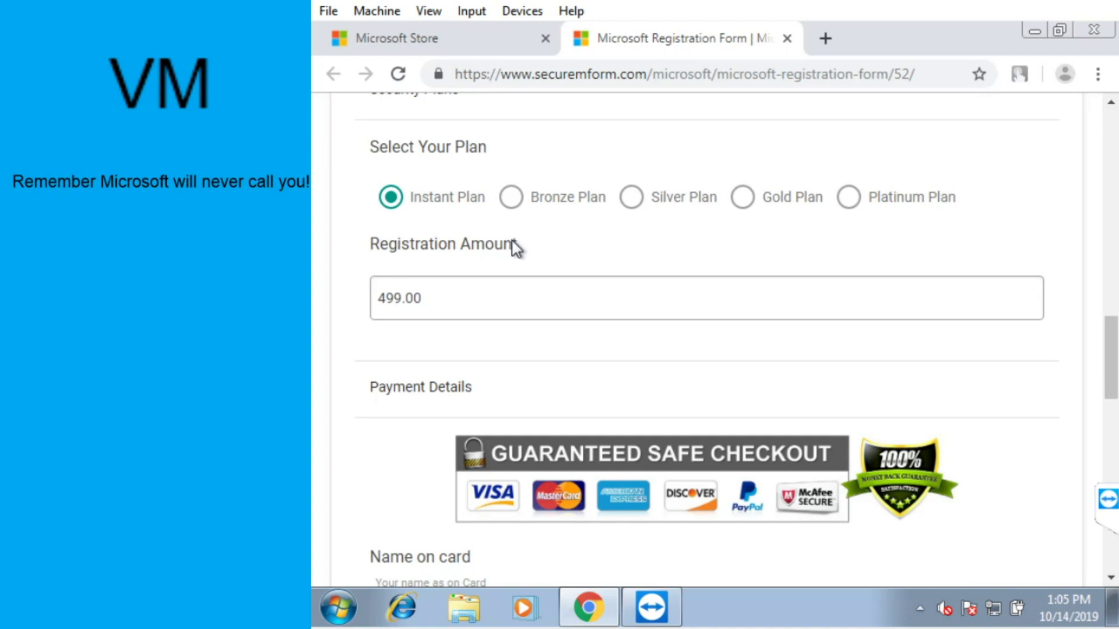
scroll(512, 246, down, 1)
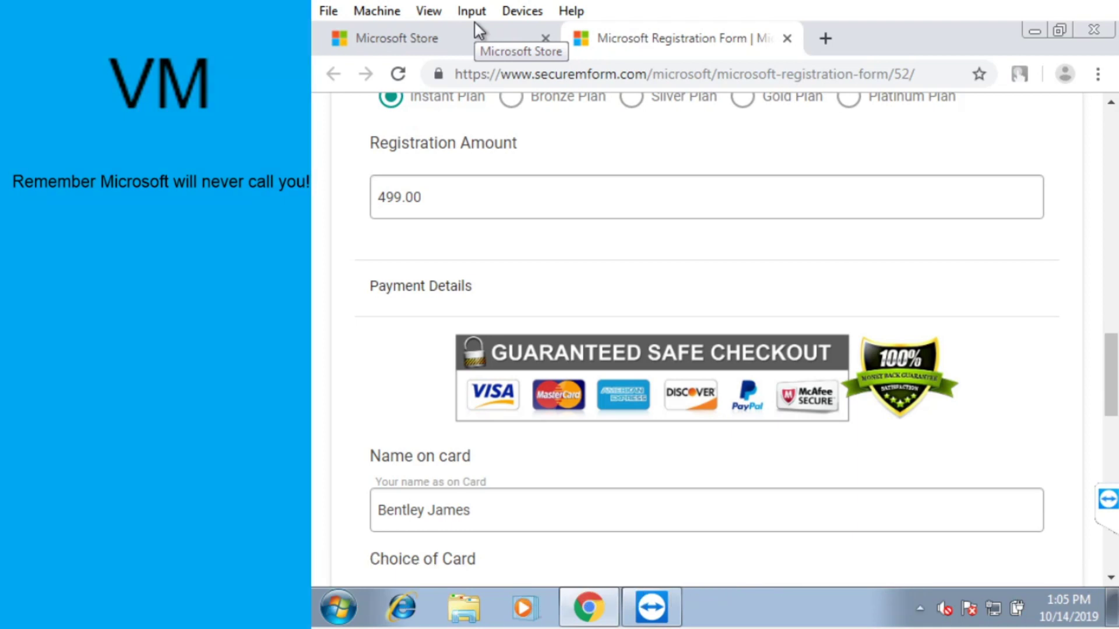
scroll(988, 309, up, 5)
scroll(988, 308, up, 5)
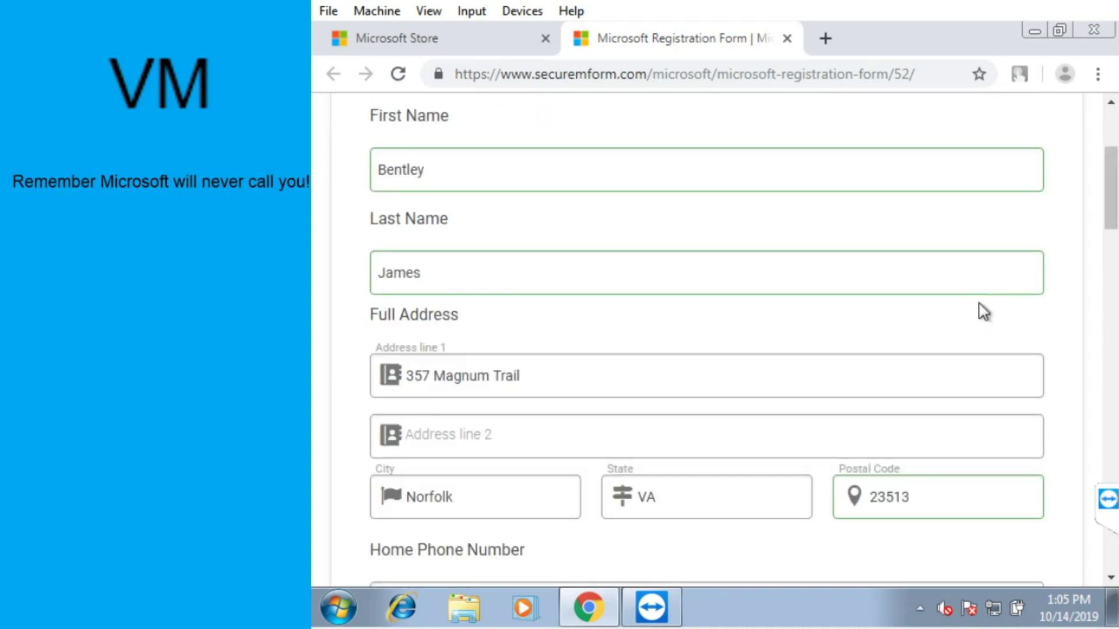
scroll(988, 308, up, 5)
scroll(884, 347, down, 3)
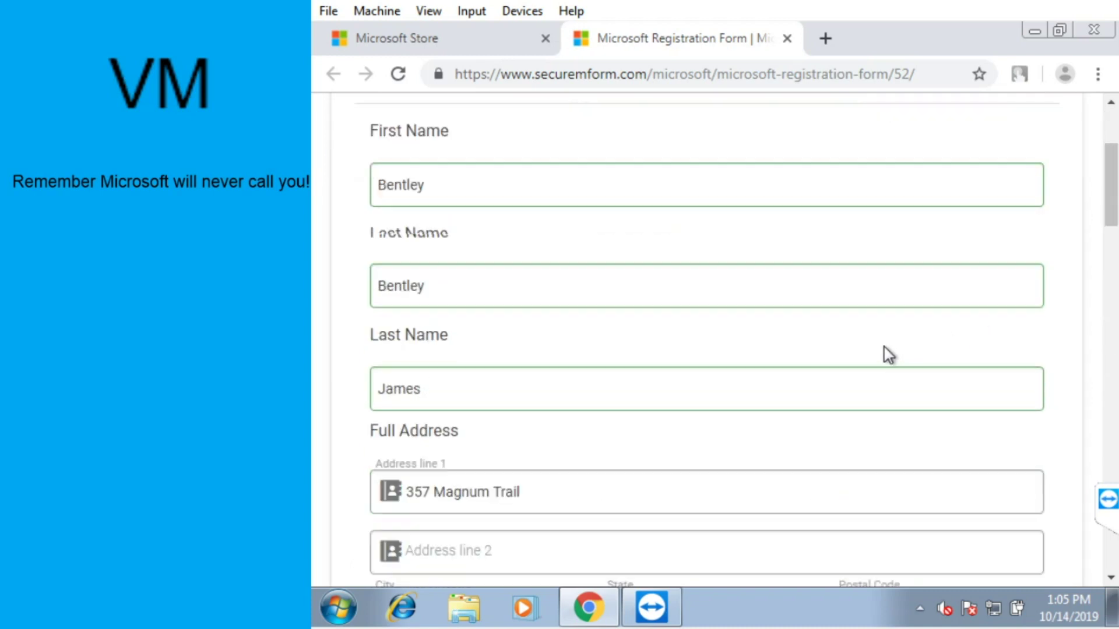
scroll(883, 348, down, 3)
scroll(859, 337, down, 3)
scroll(858, 338, down, 2)
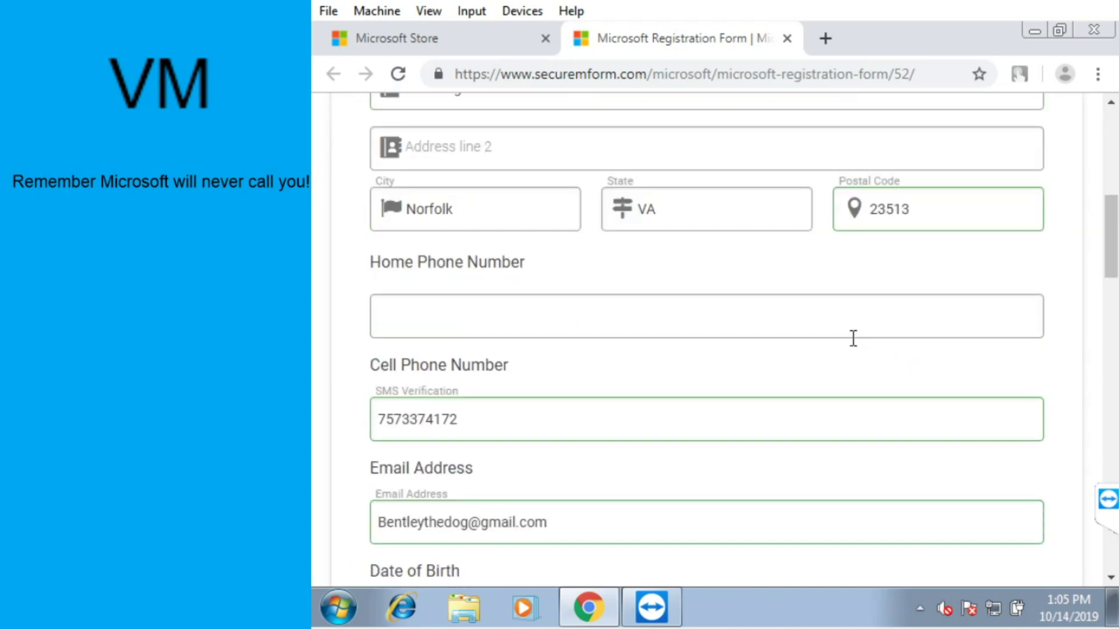
scroll(859, 338, down, 2)
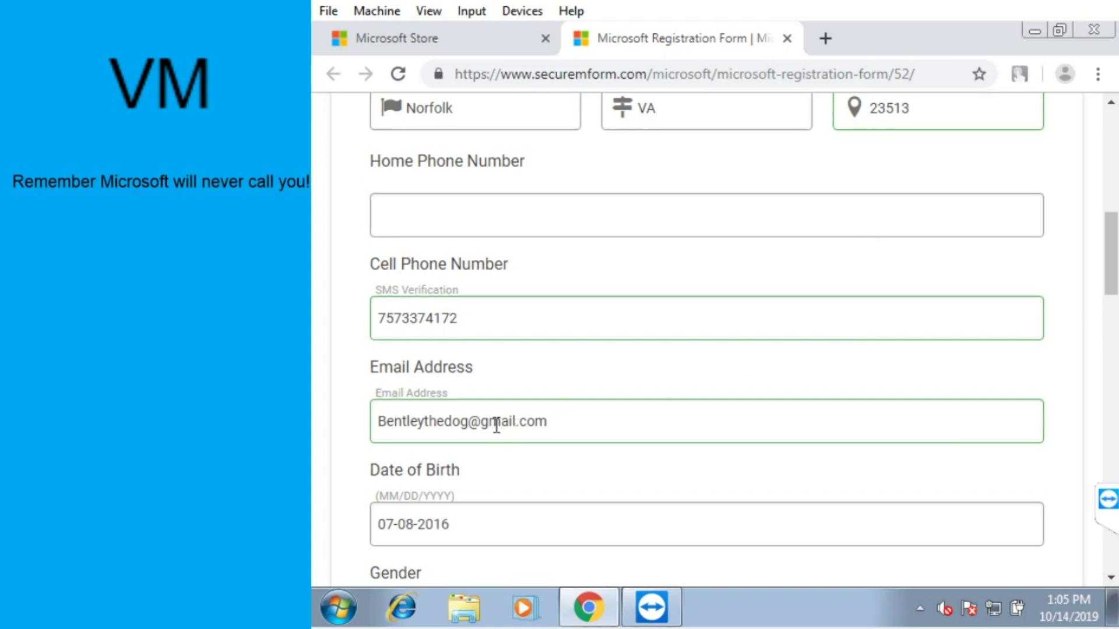
- Close the Chrome registration window, then select and deselect the desktop icons
click(1094, 31)
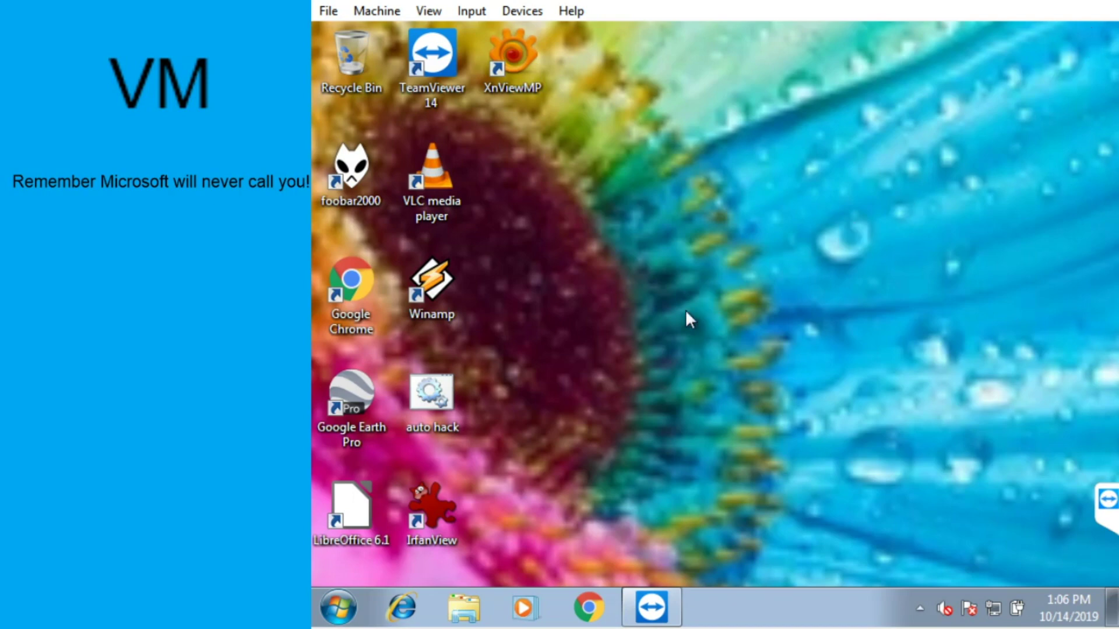
key(ctrl+a)
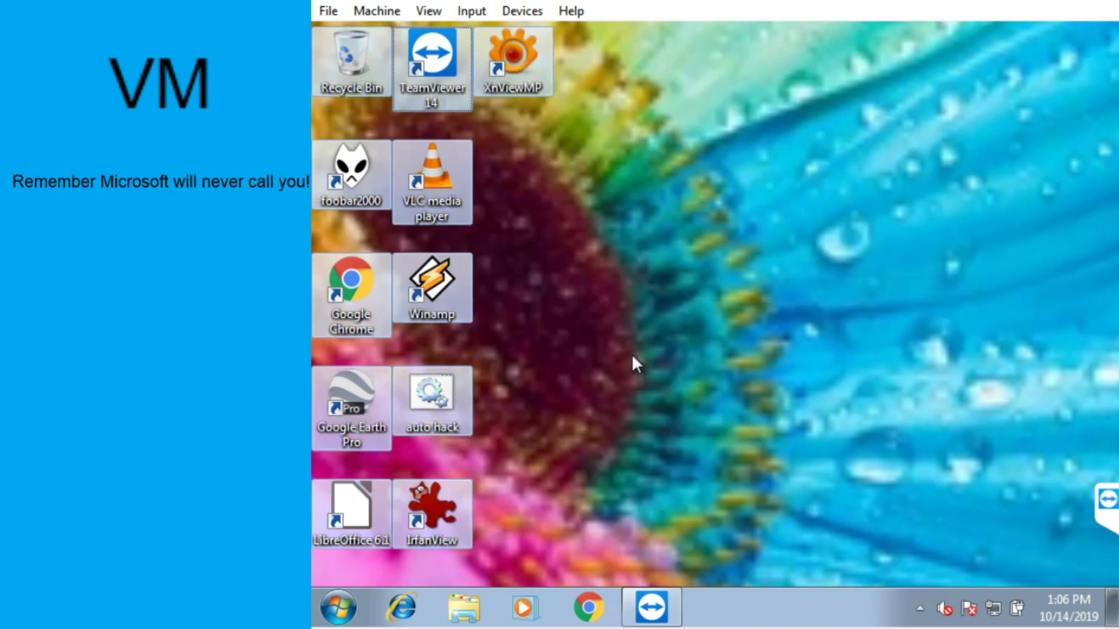
drag(575, 529, 546, 521)
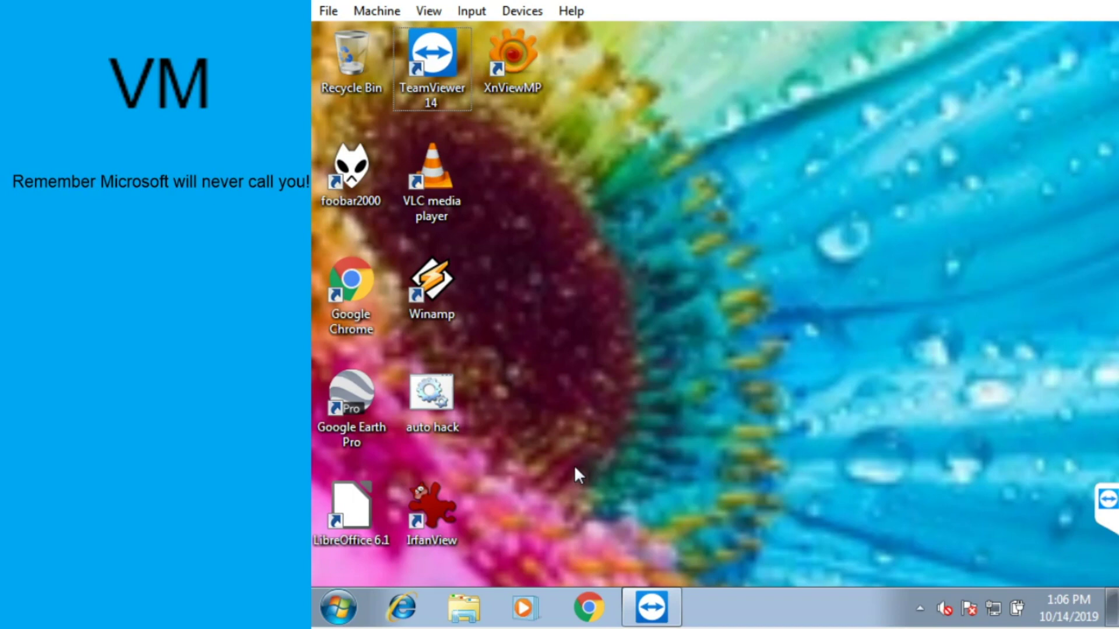
mouse_move(574, 465)
mouse_down()
mouse_move(316, 311)
mouse_move(525, 28)
mouse_up()
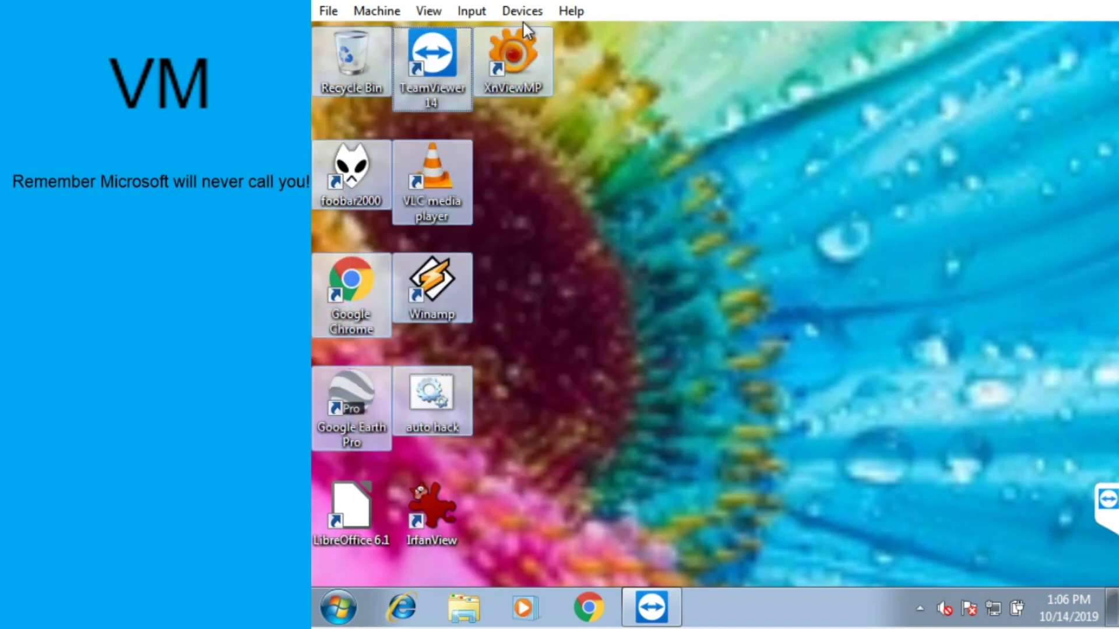
click(615, 284)
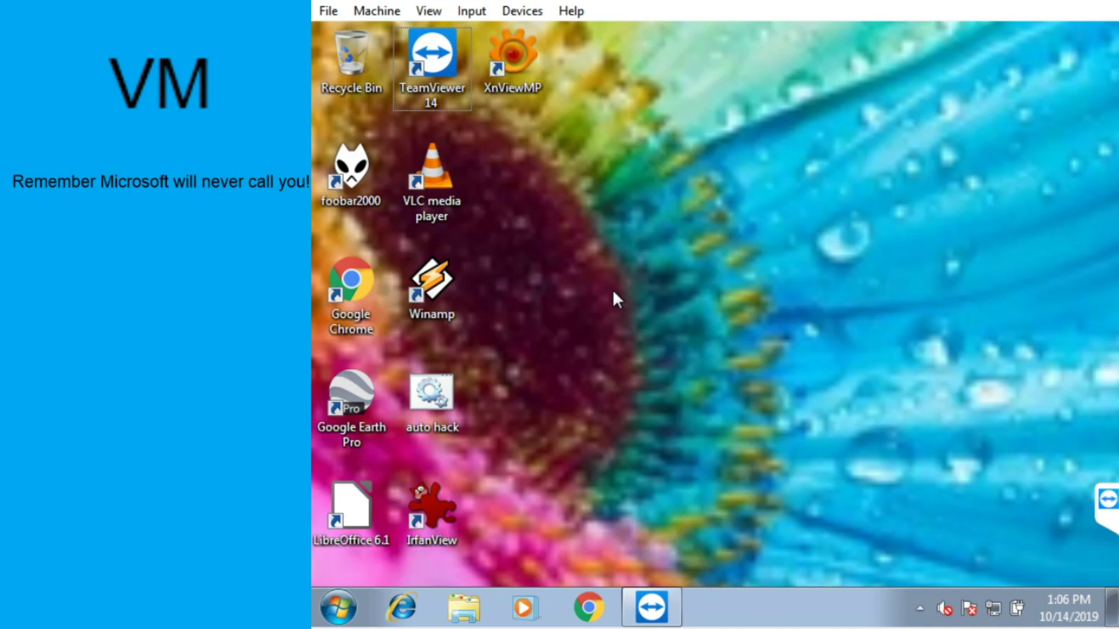
key(ctrl+a)
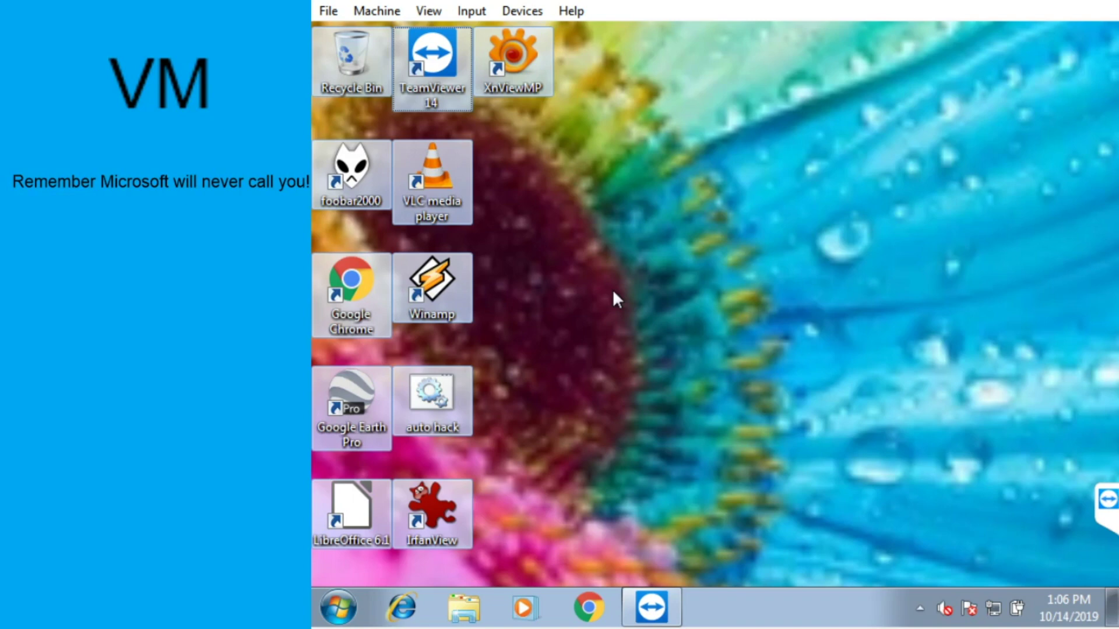
- Delete the eight selected desktop shortcuts to the Recycle Bin
right_click(466, 273)
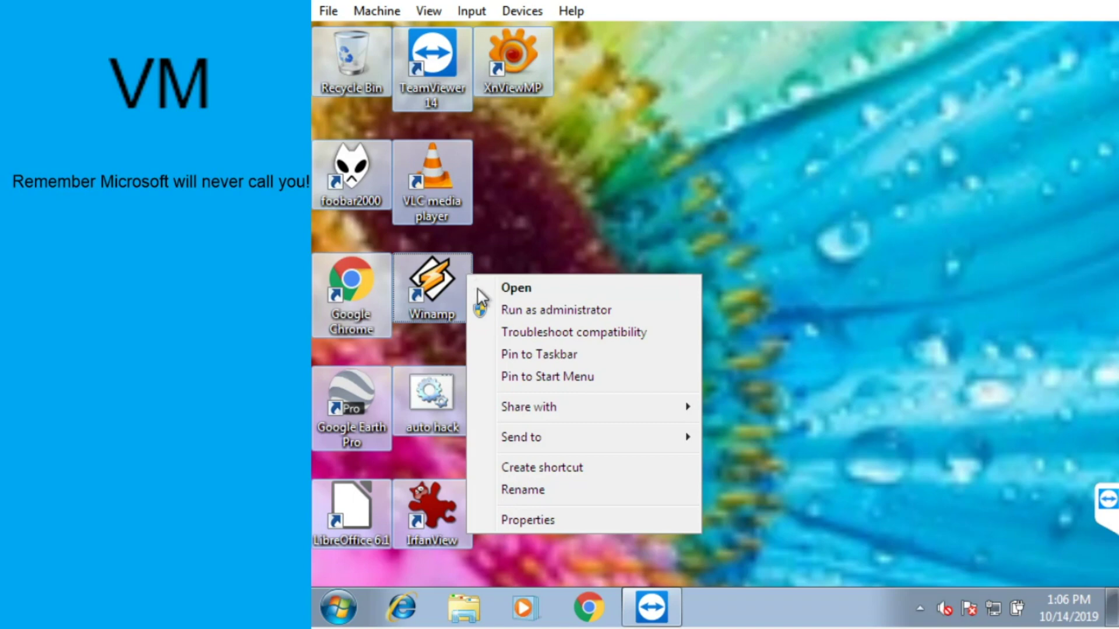
click(490, 572)
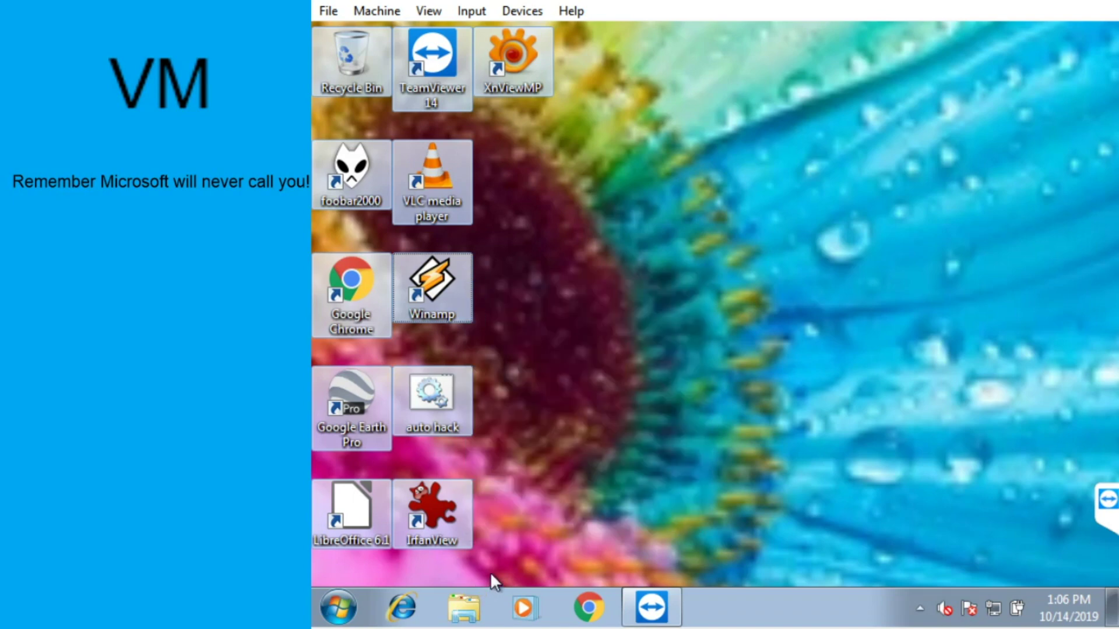
drag(490, 572, 312, 220)
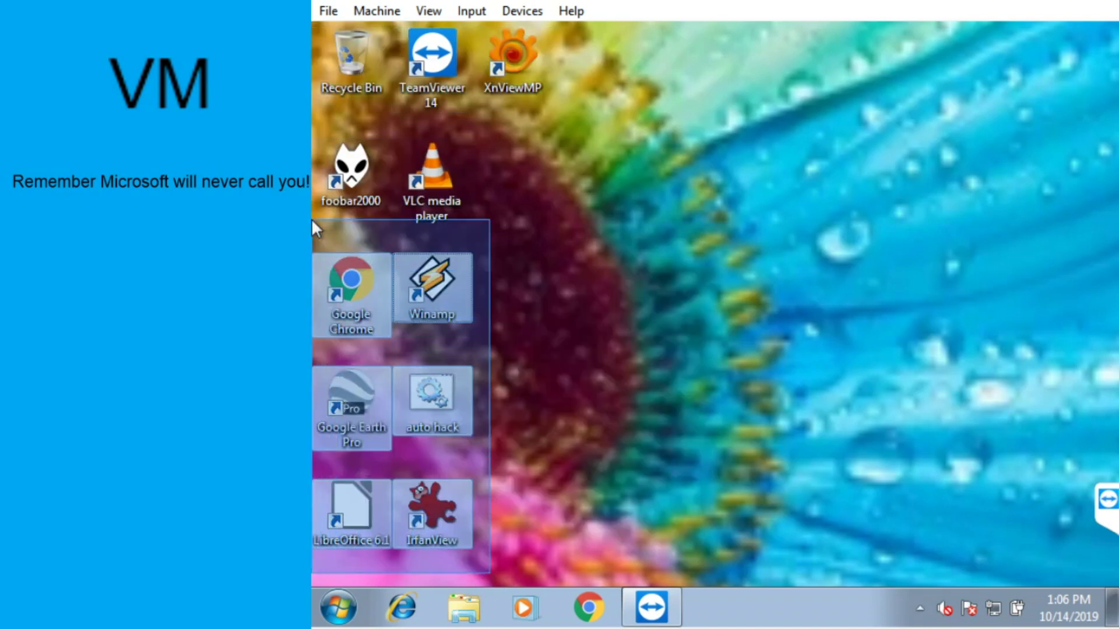
drag(313, 225, 351, 89)
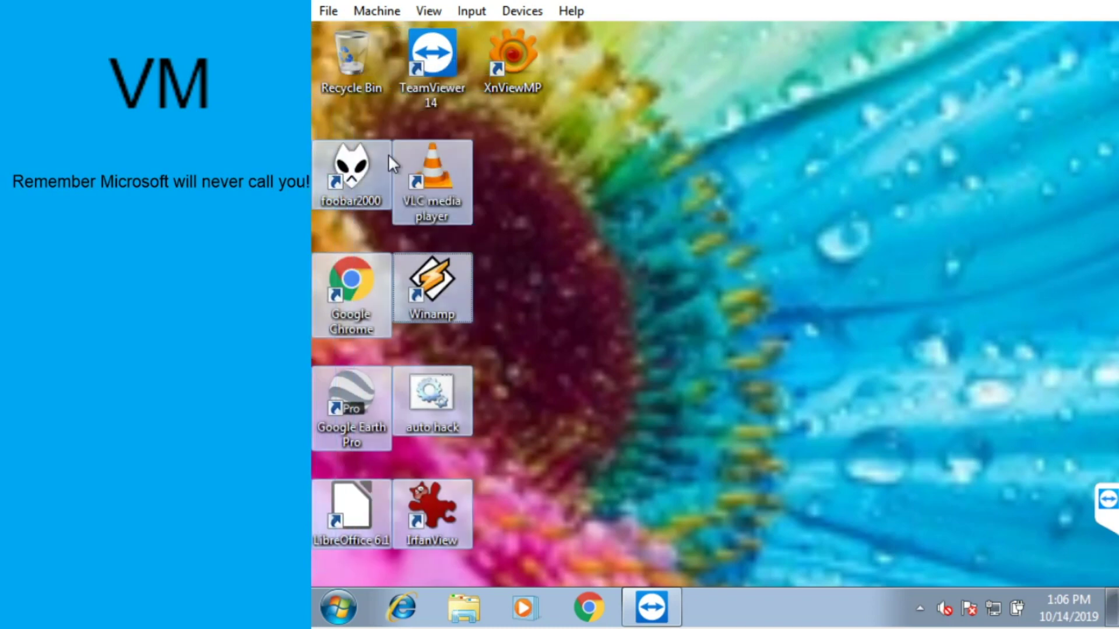
right_click(431, 284)
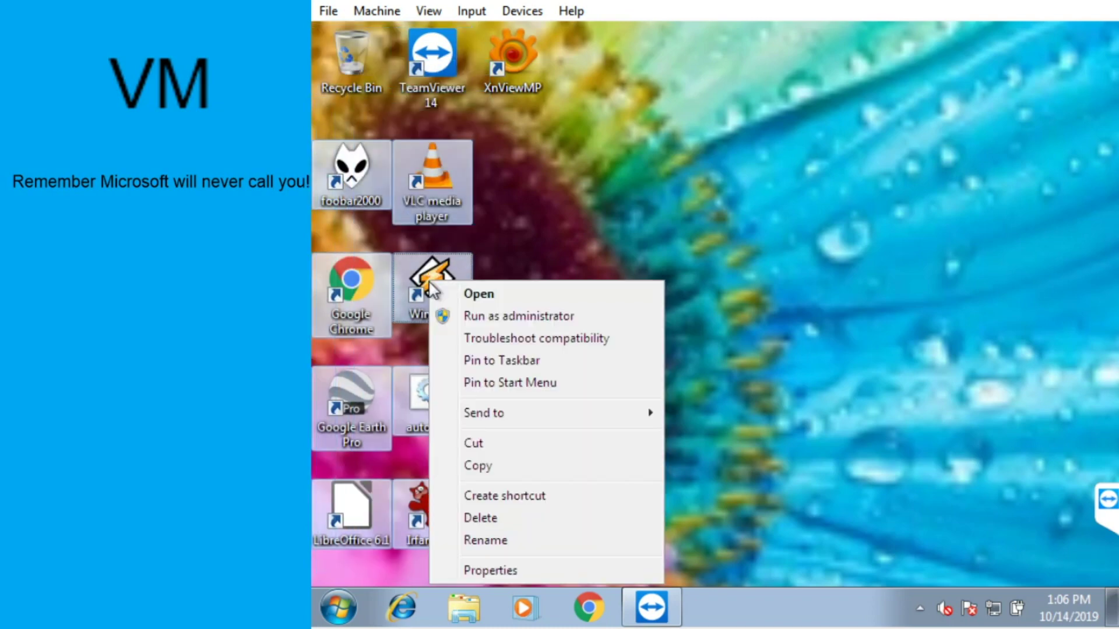
click(481, 518)
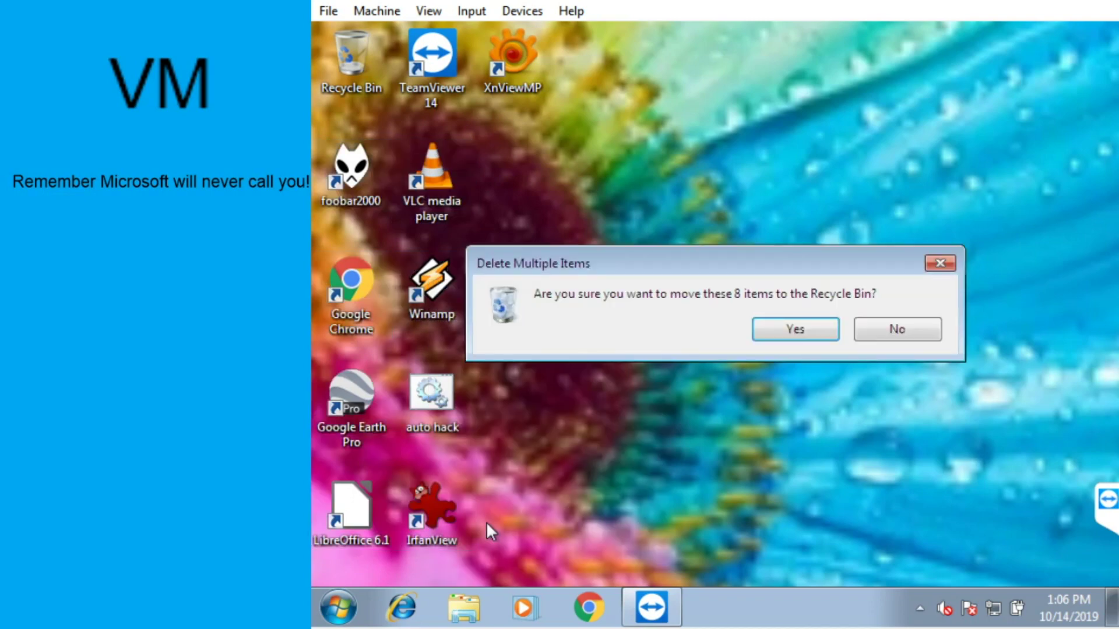
click(792, 329)
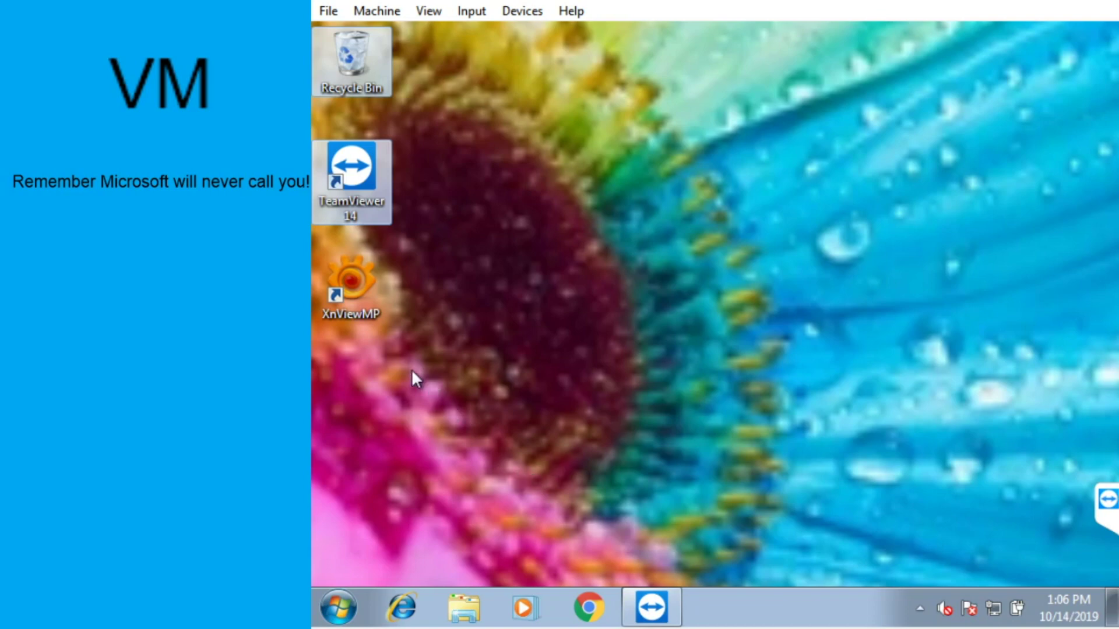
- Empty the Recycle Bin, permanently deleting the eight items
drag(404, 365, 319, 24)
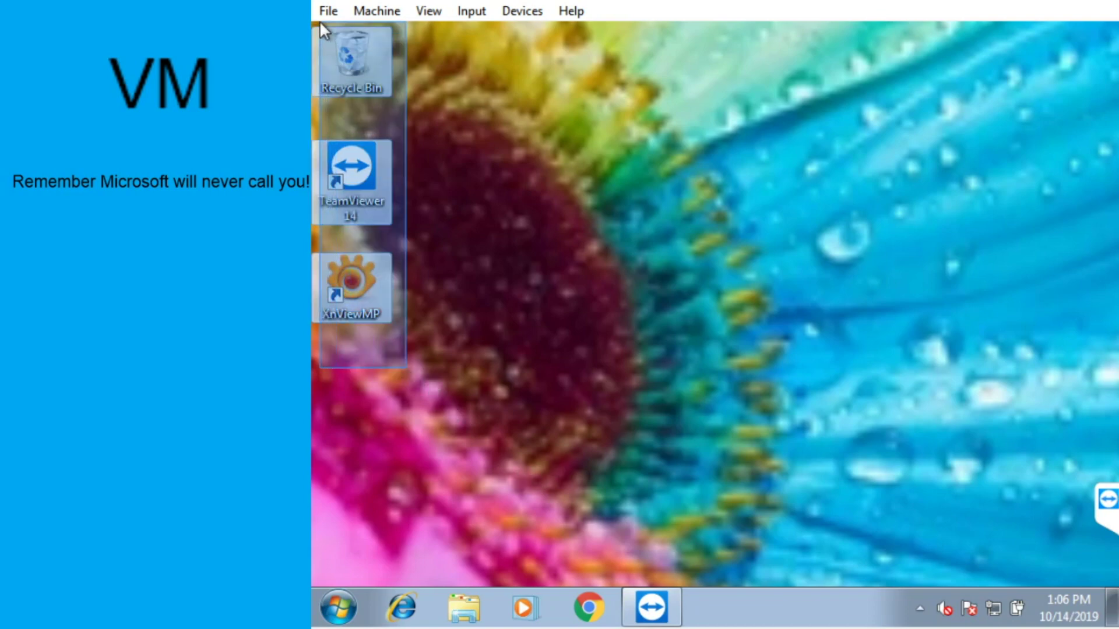
right_click(484, 110)
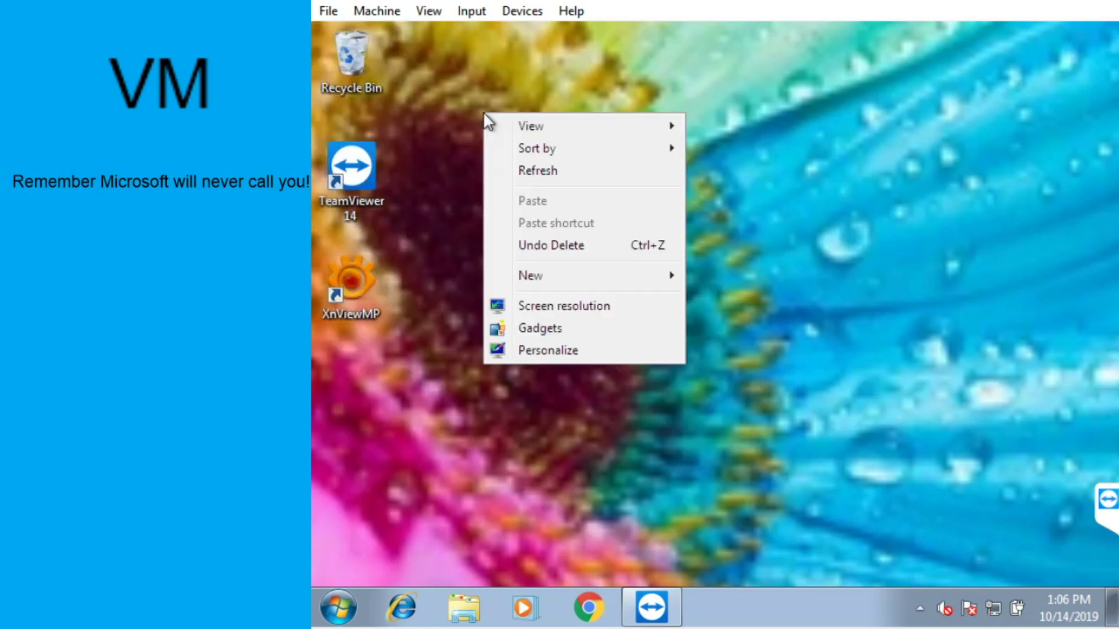
right_click(355, 72)
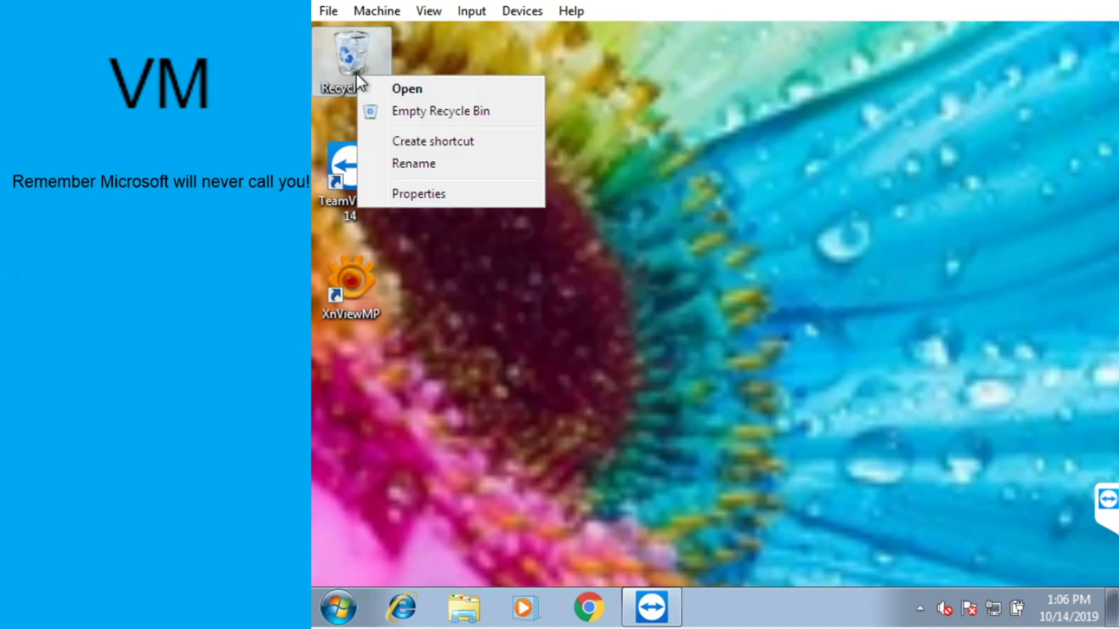
click(443, 114)
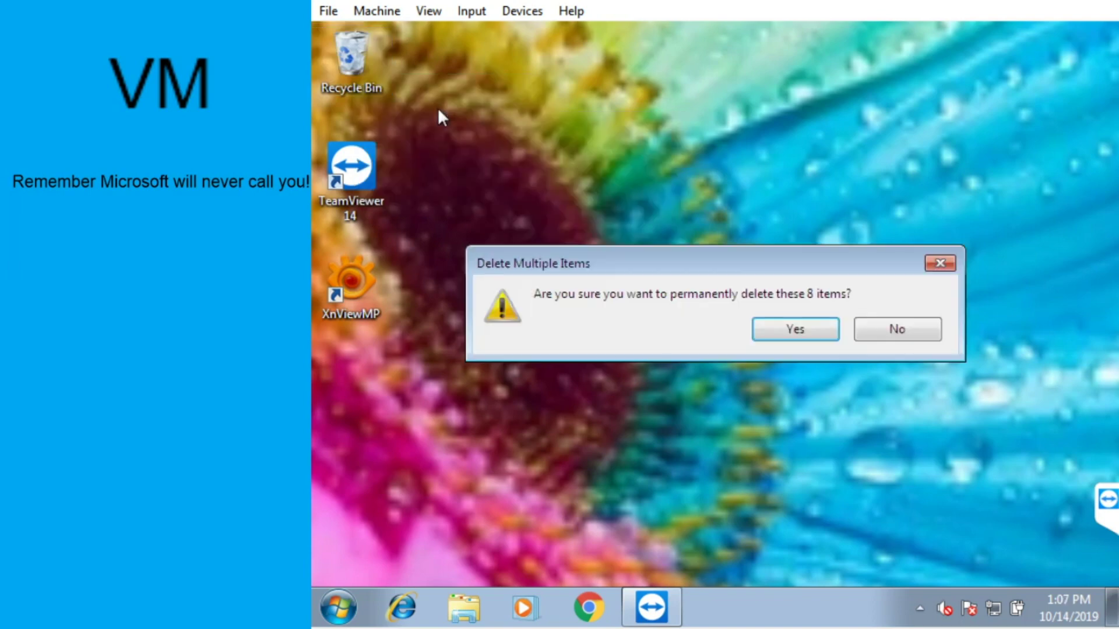
click(794, 329)
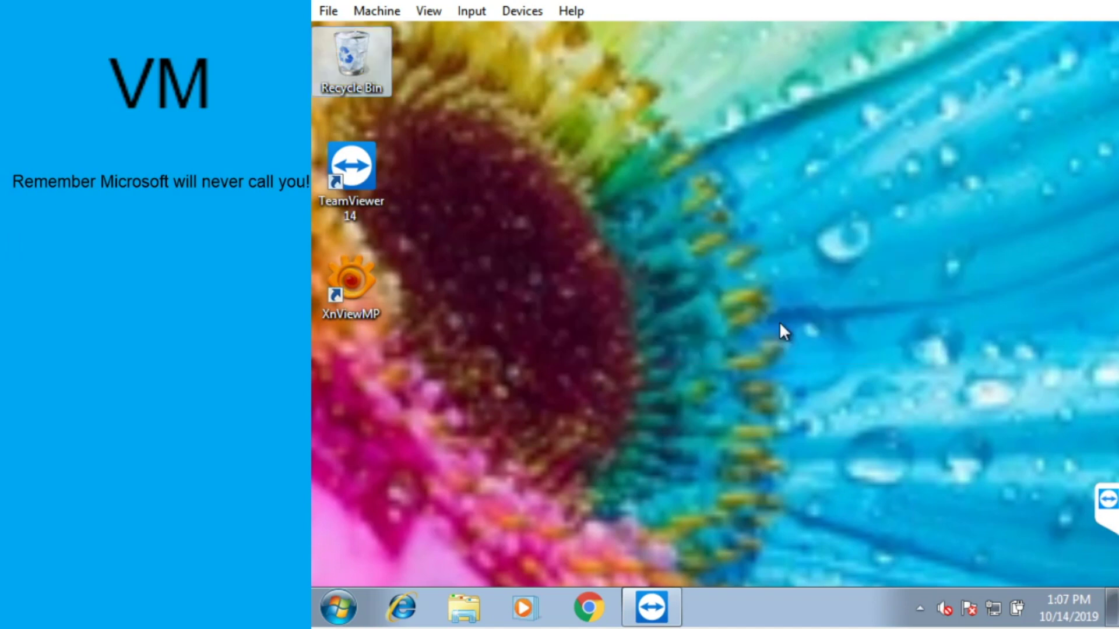
click(337, 608)
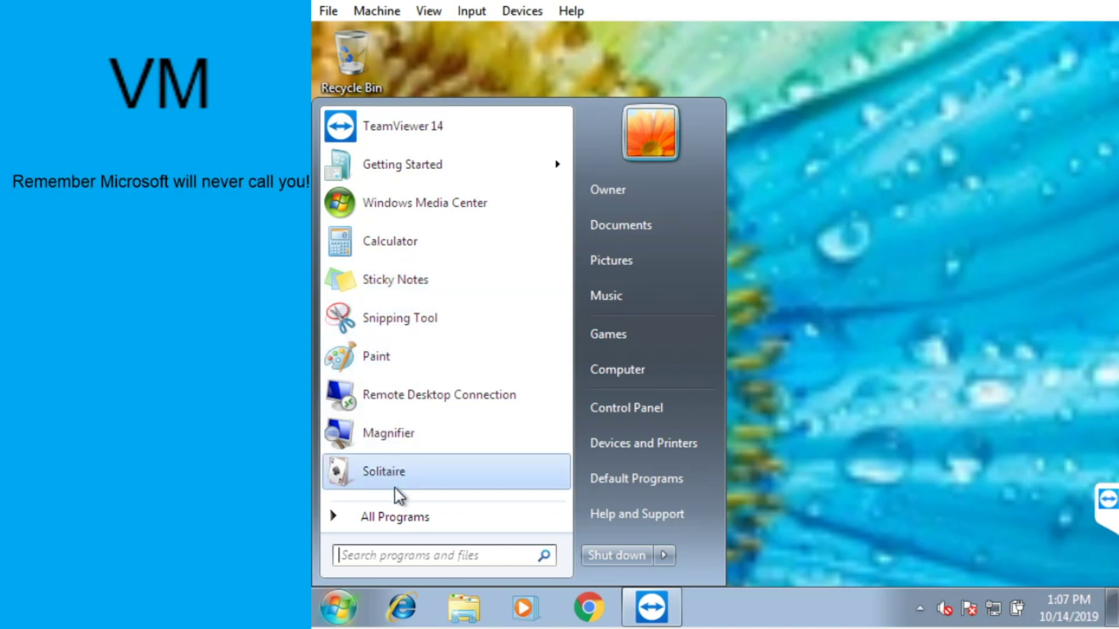
text(log)
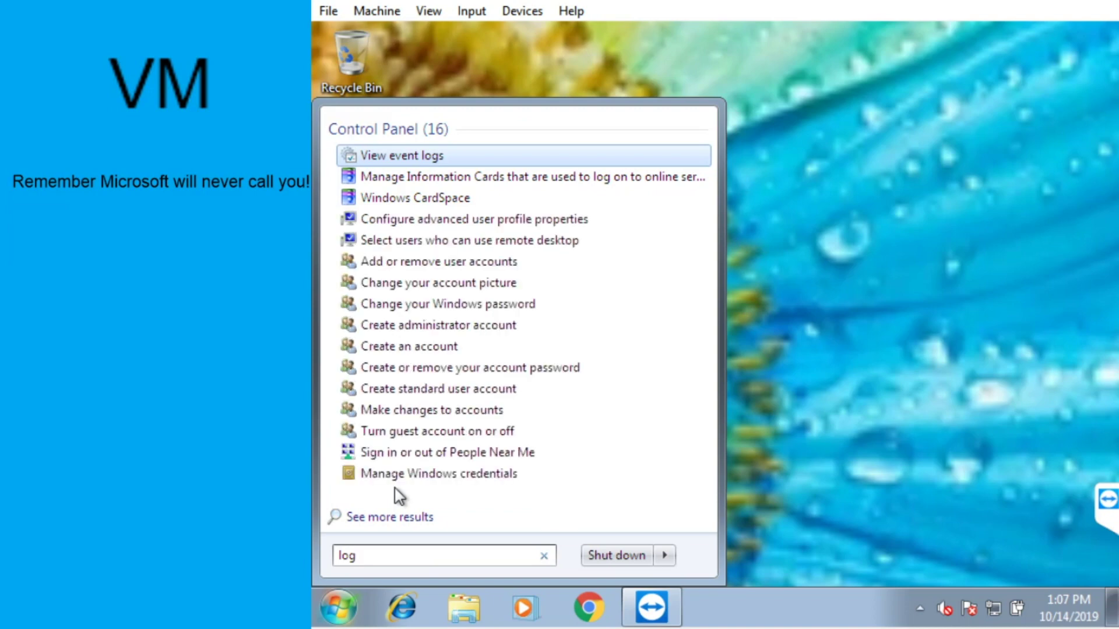
key(BackSpace)
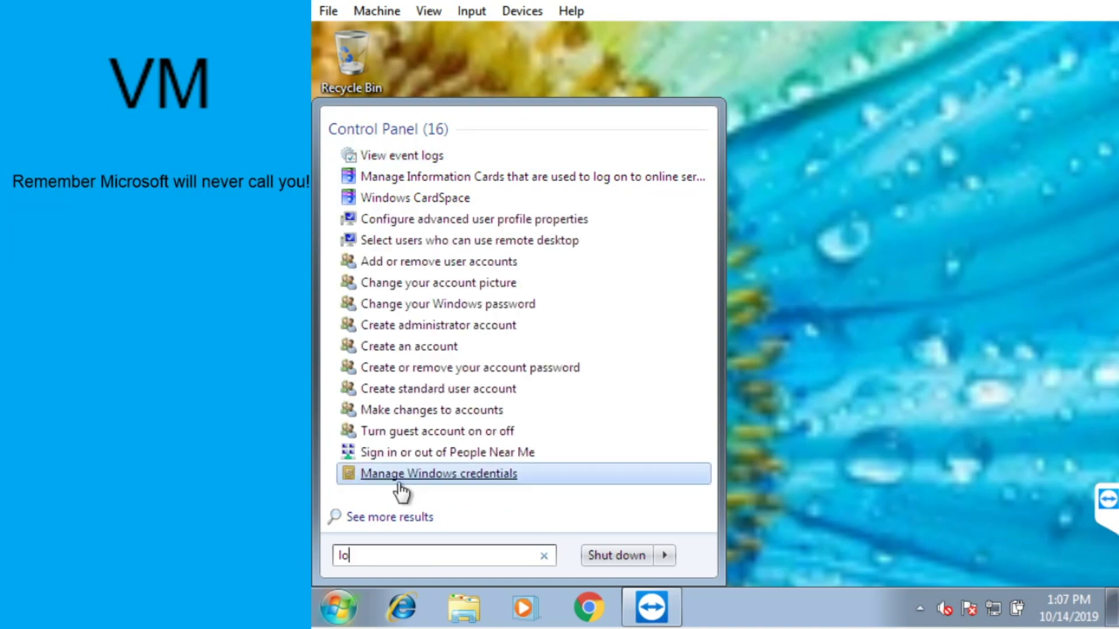
key(BackSpace)
key(BackSpace)
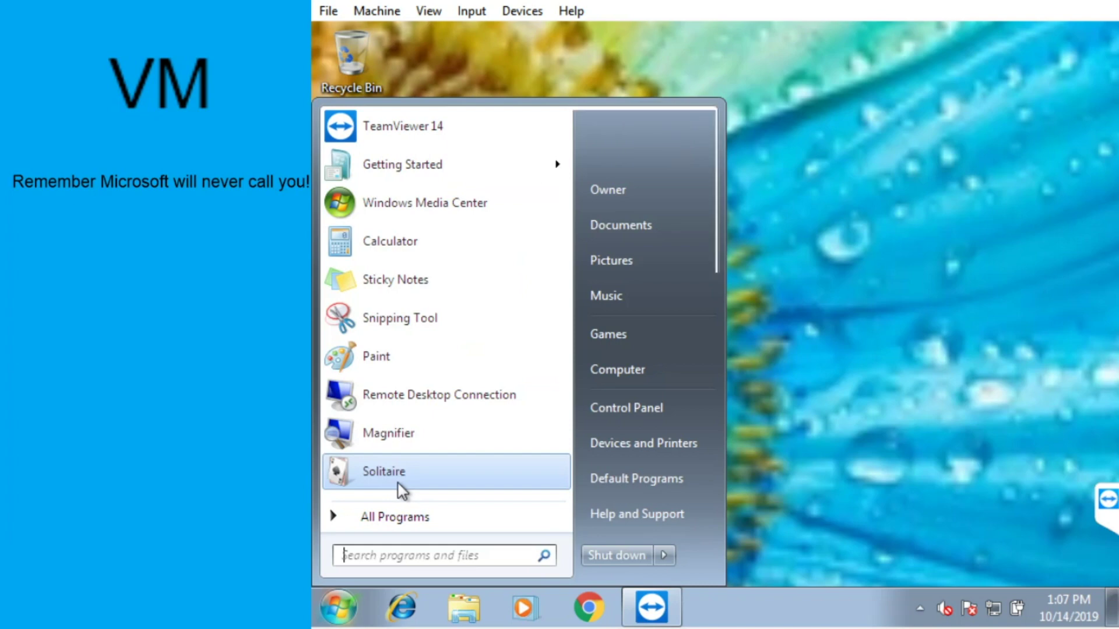
text(sign)
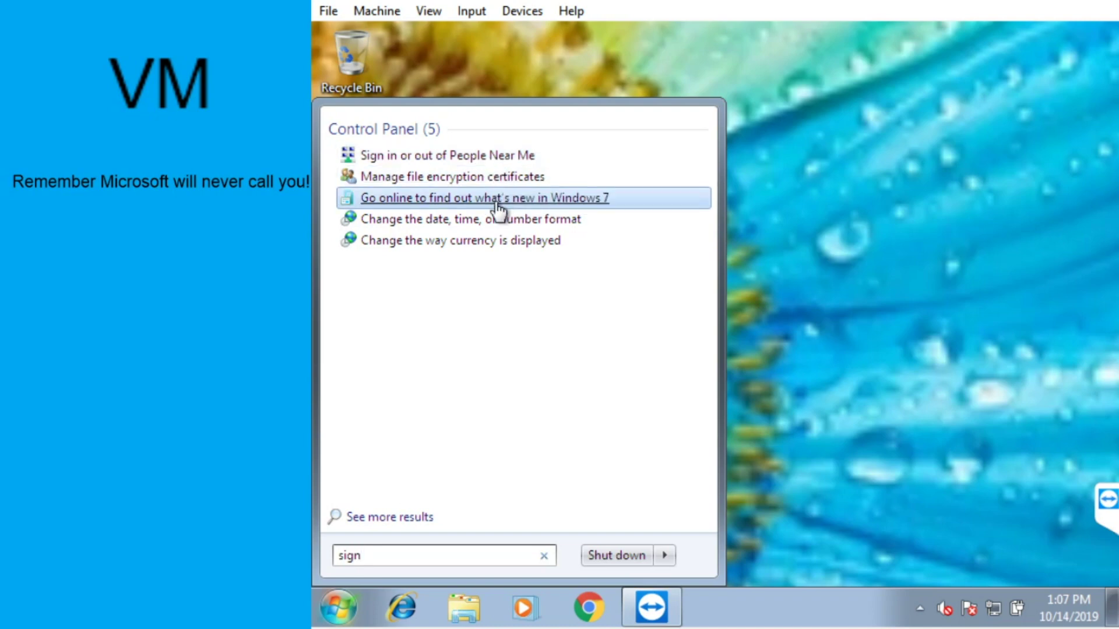
key(BackSpace)
key(BackSpace)
key(BackSpace)
key(BackSpace)
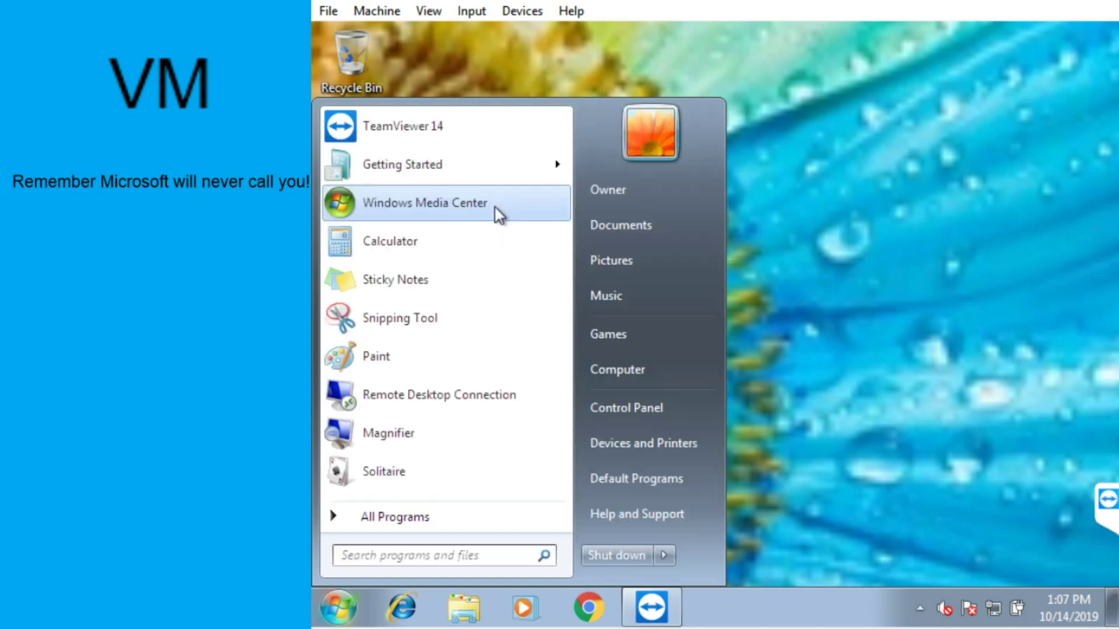
click(511, 213)
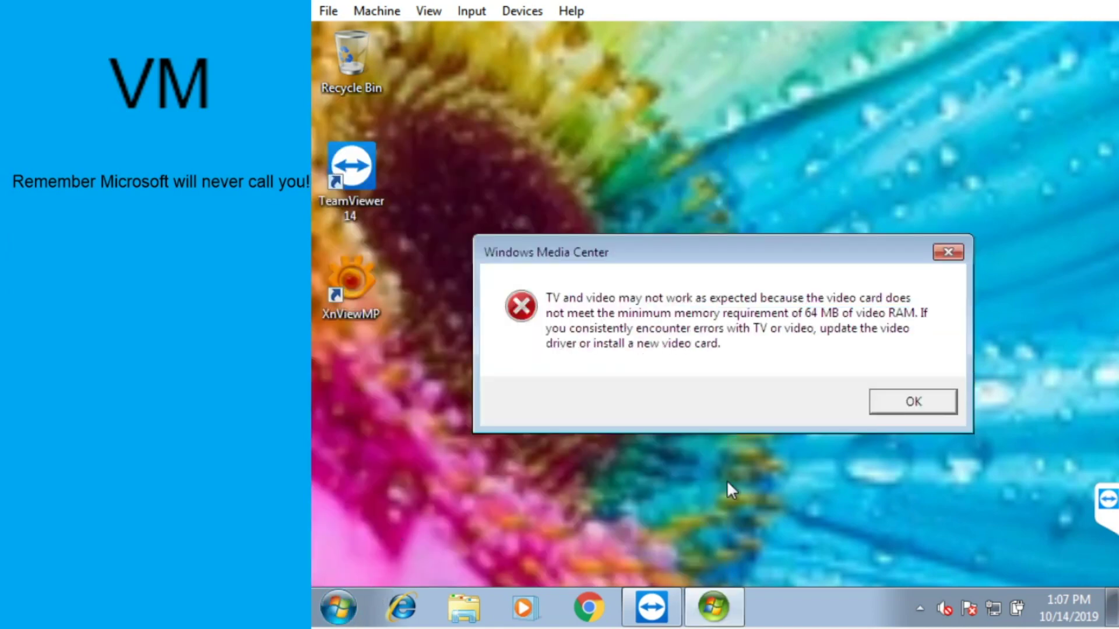
click(912, 401)
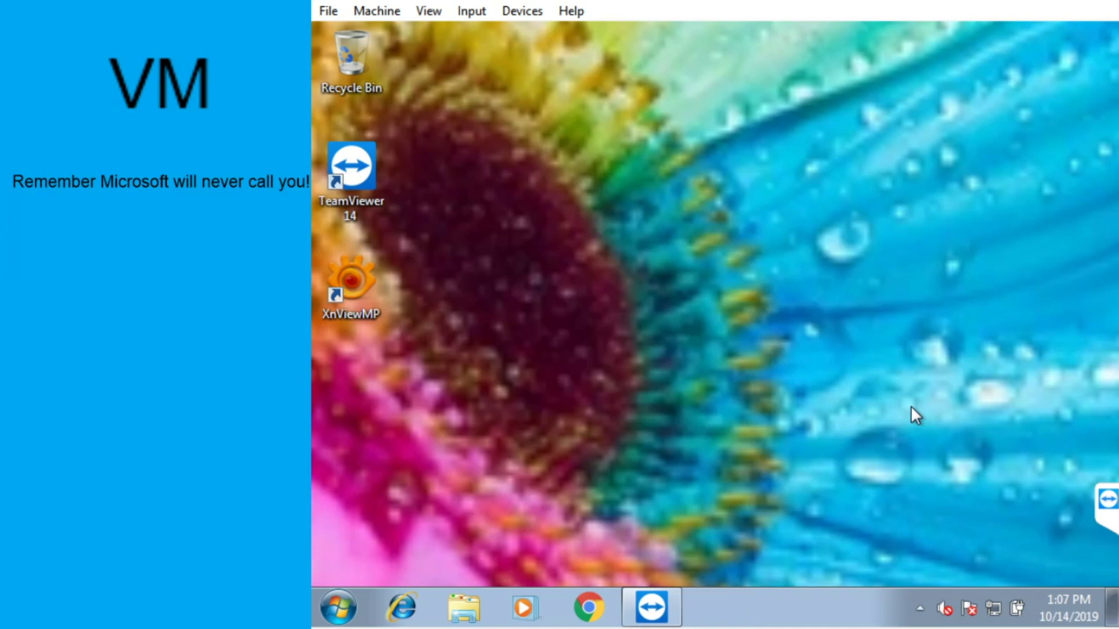
click(339, 608)
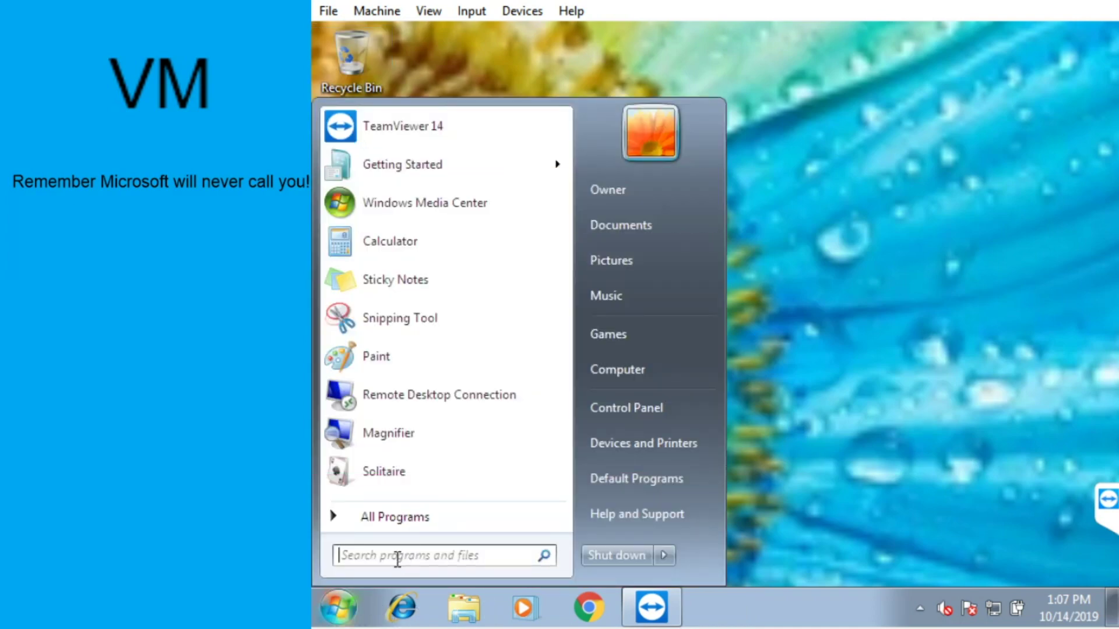
text(w)
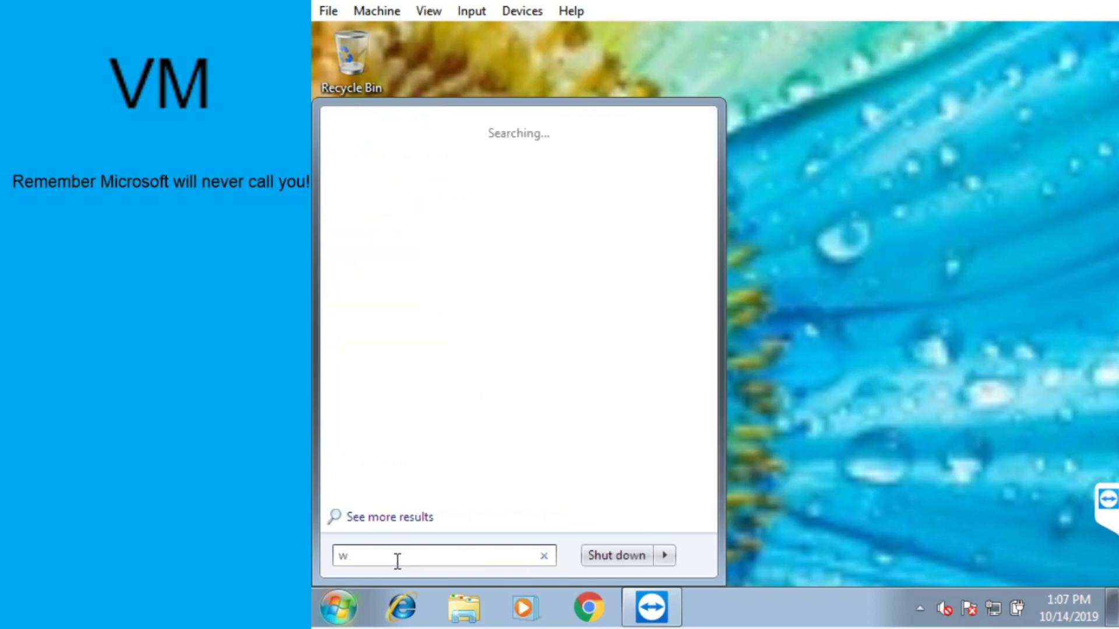
key(BackSpace)
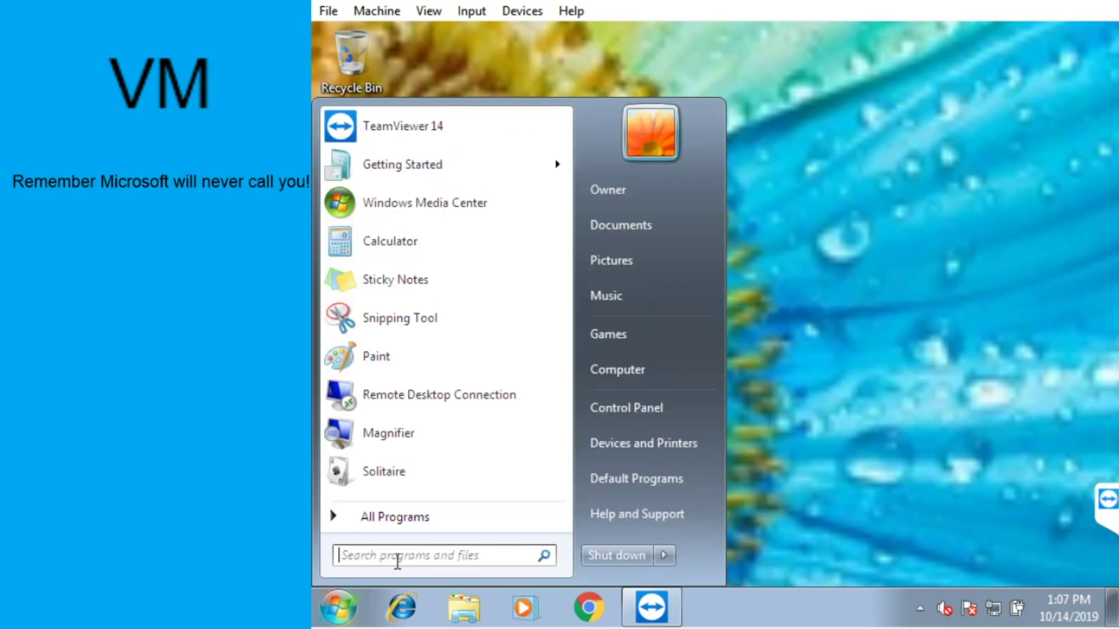
text(chan)
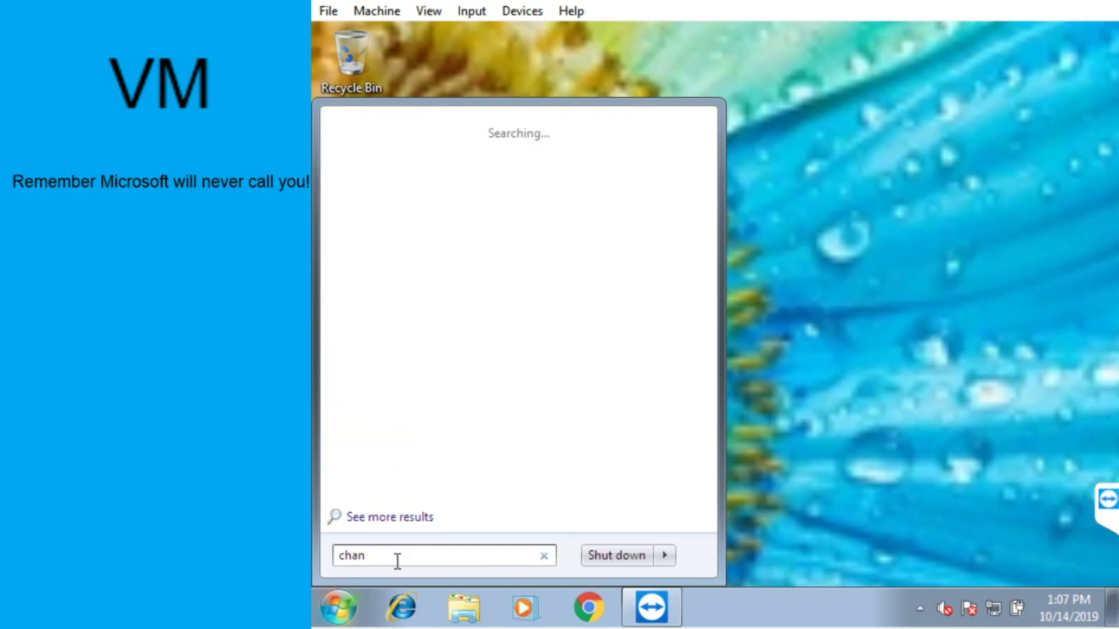
text(ge)
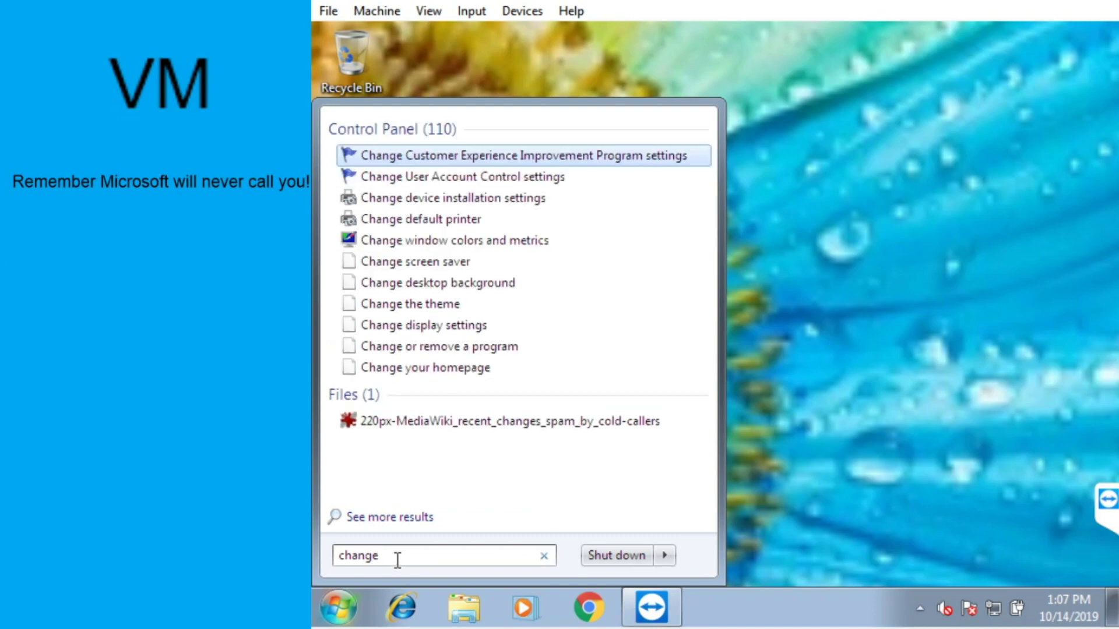
click(778, 179)
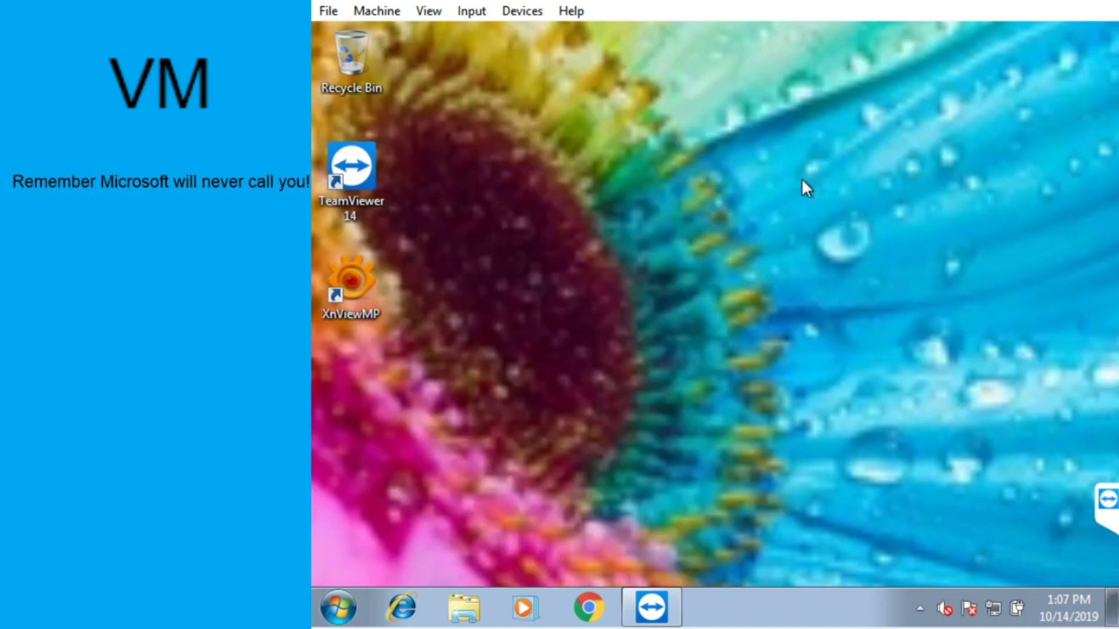
click(339, 608)
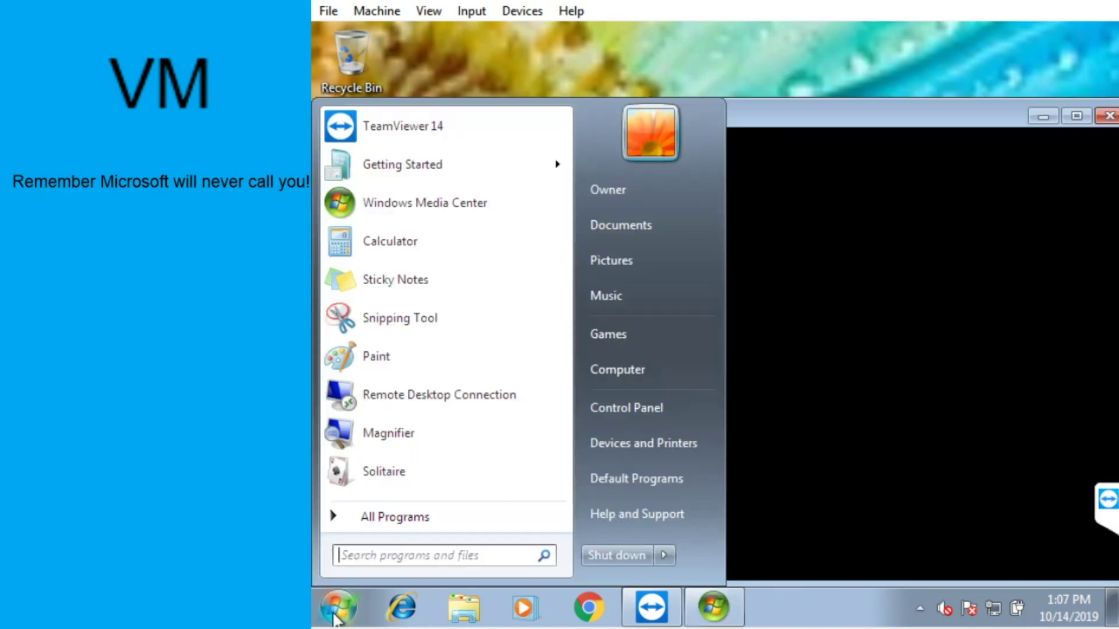
text(wi)
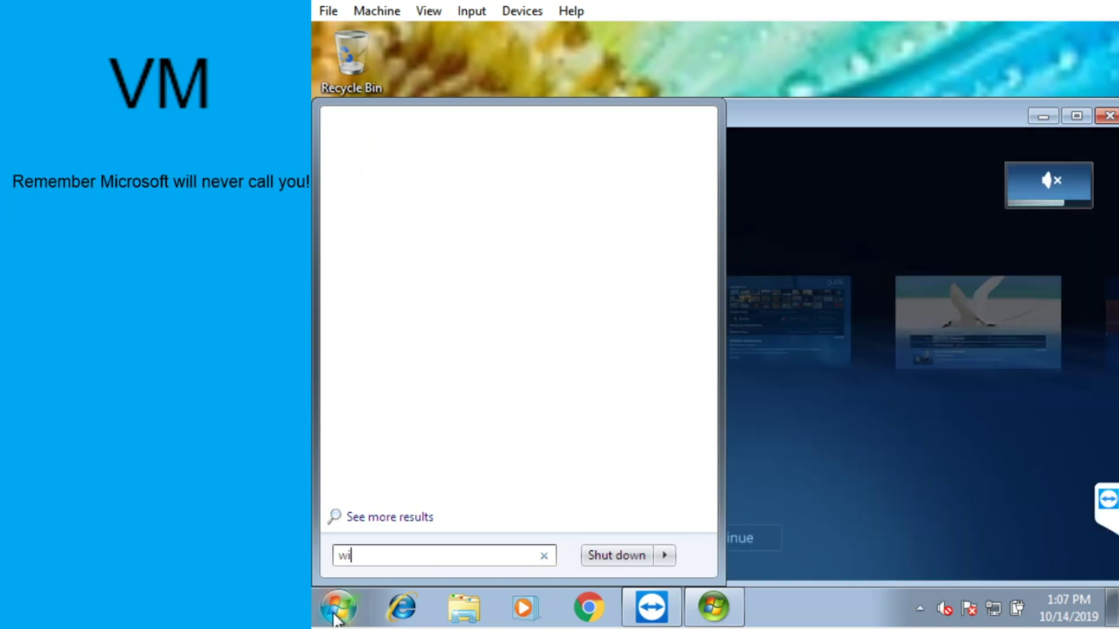
text(ndow)
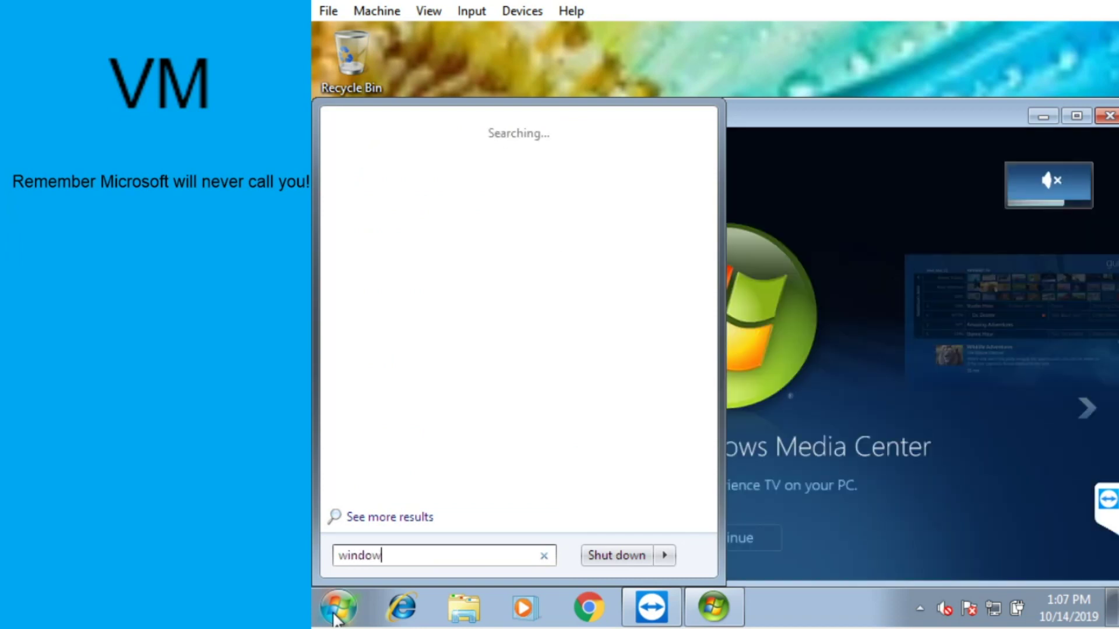
text(s)
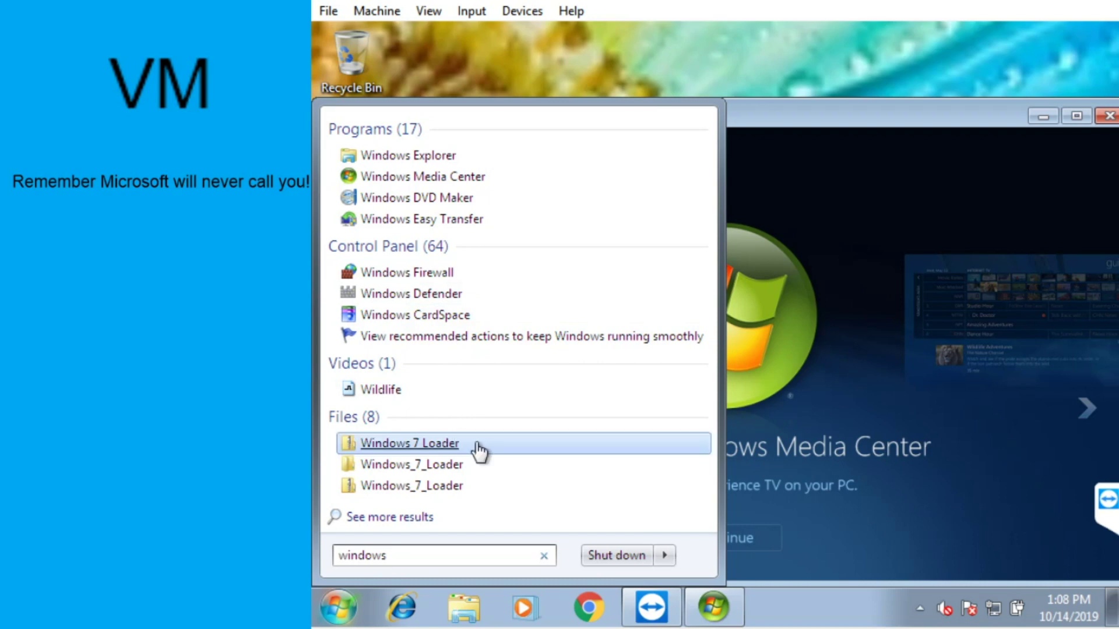
click(791, 342)
click(817, 334)
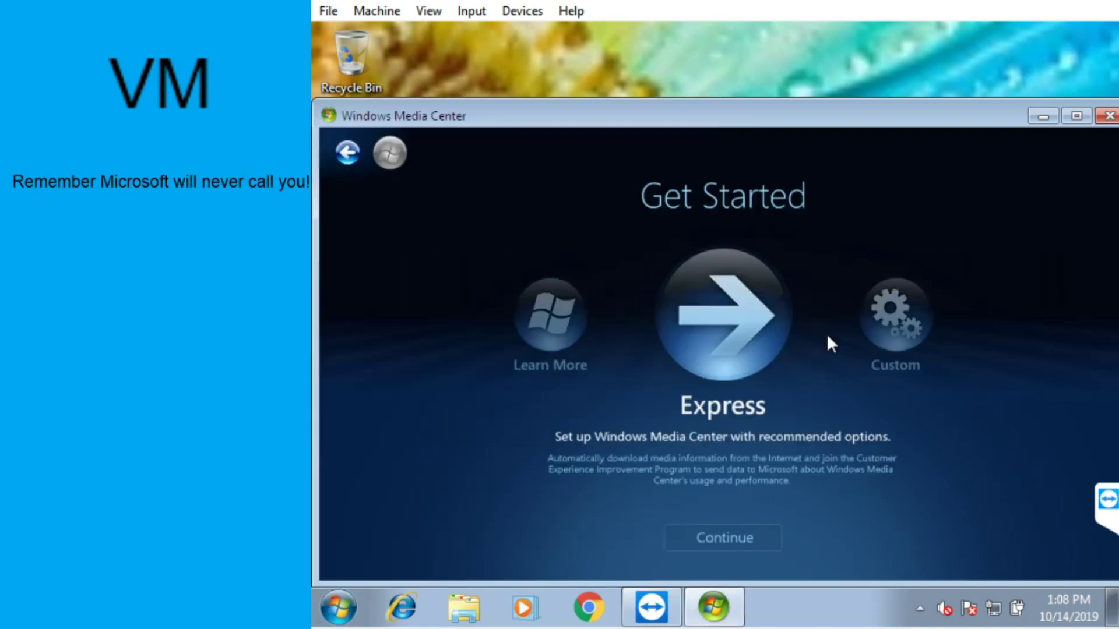
click(1109, 115)
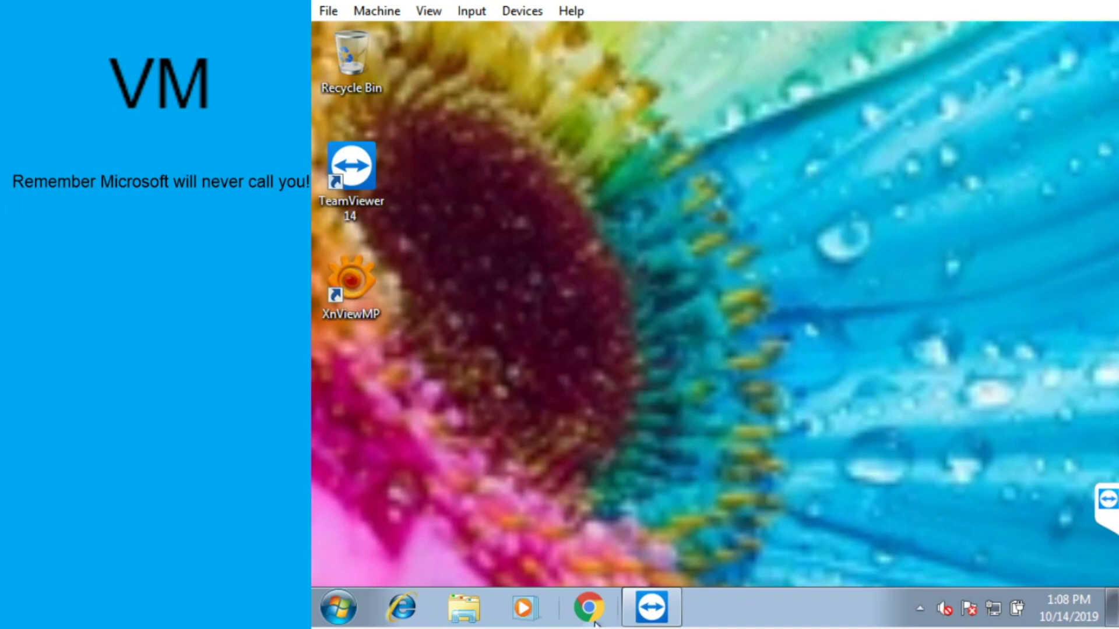
- Search the Start menu for 'not' and launch Notepad from the results
click(339, 608)
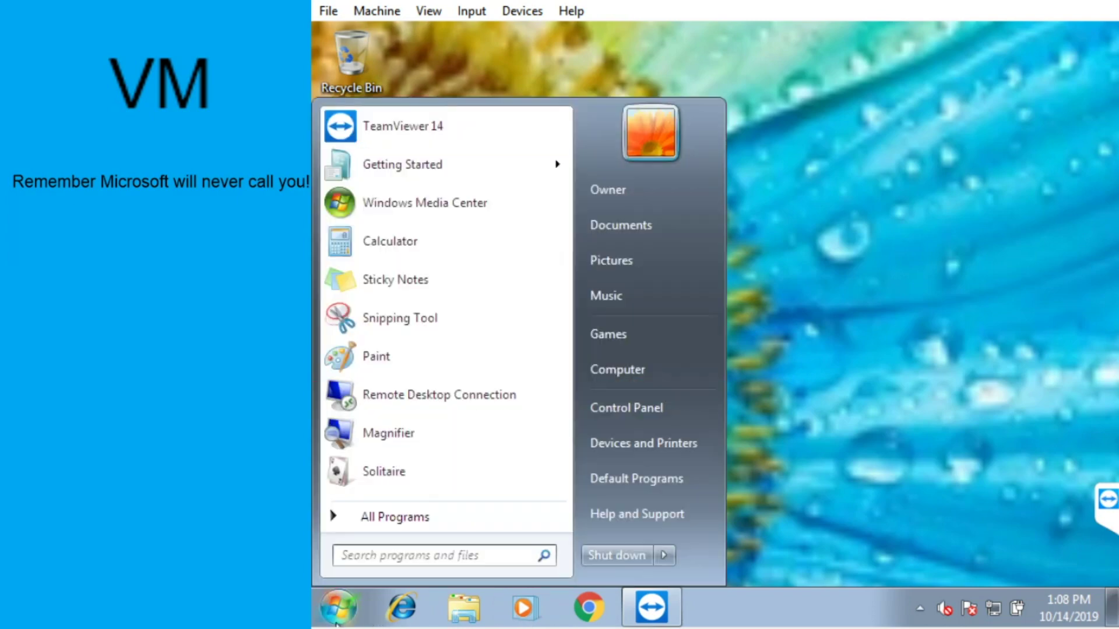
click(395, 517)
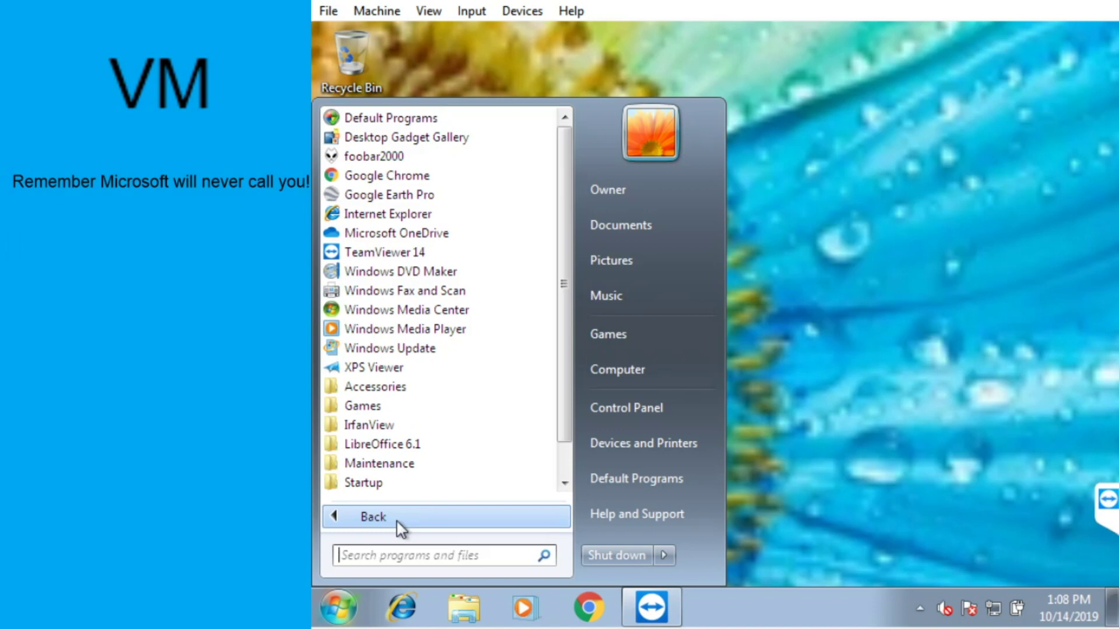
text(no)
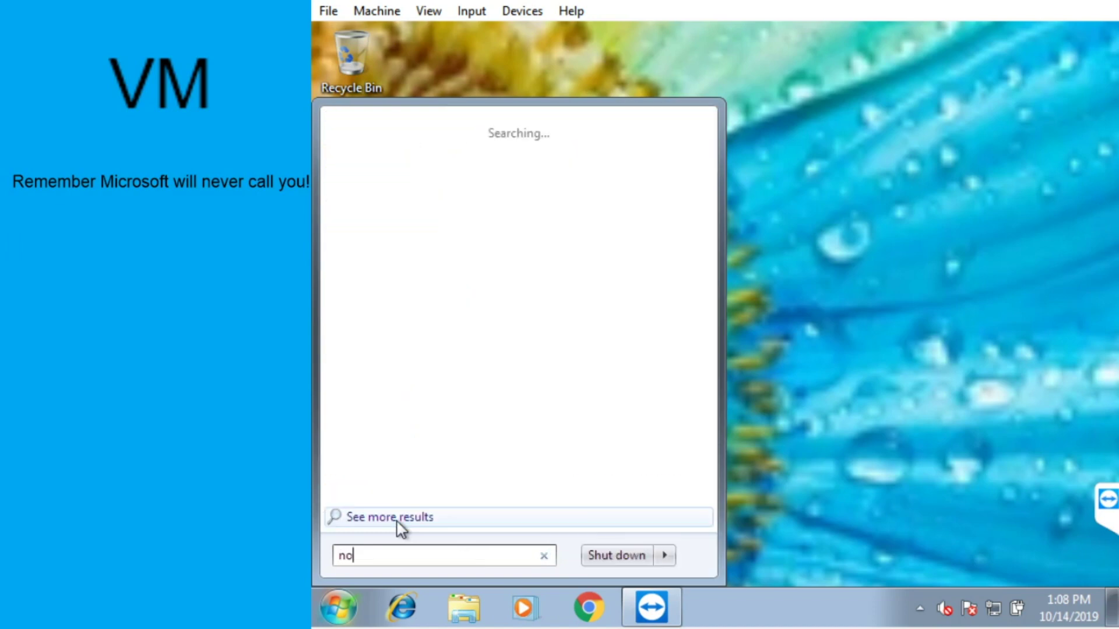
text(te p)
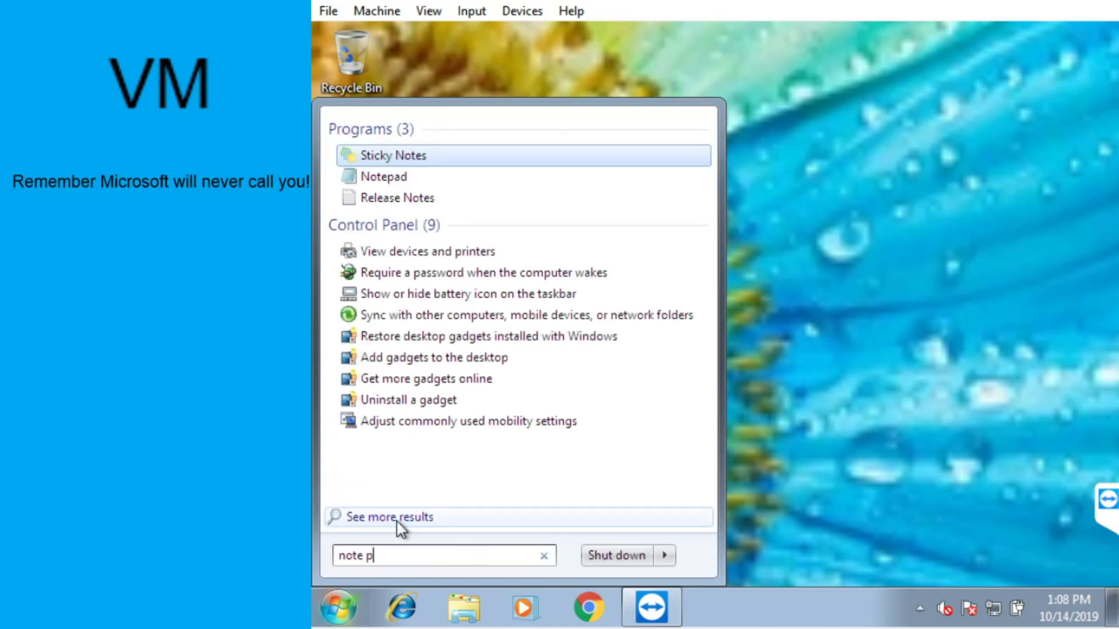
click(401, 522)
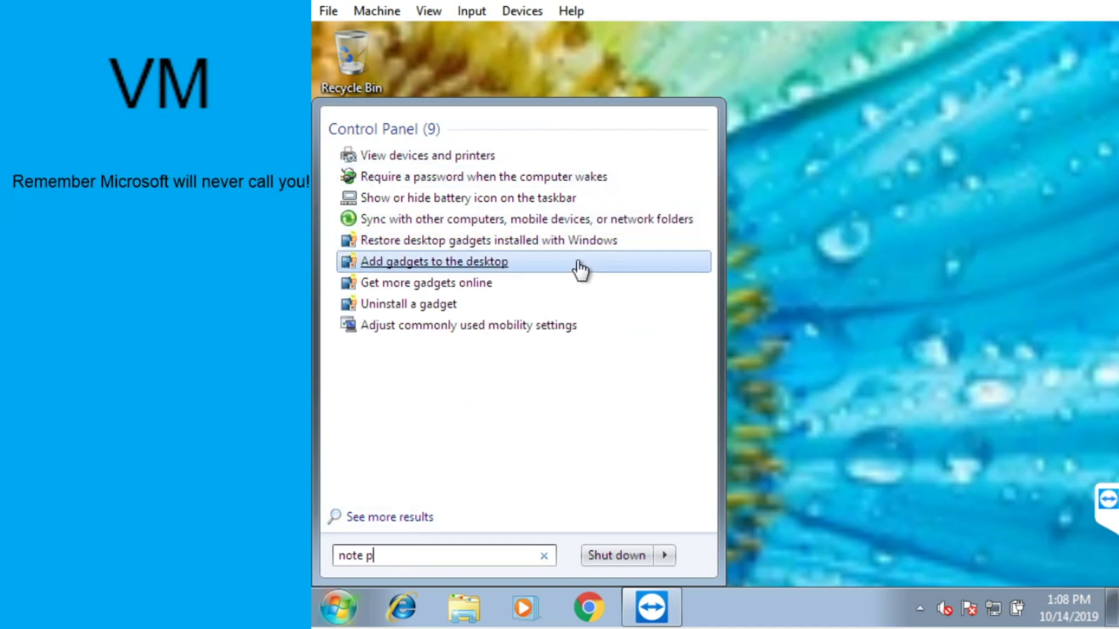
key(BackSpace)
key(BackSpace)
key(BackSpace)
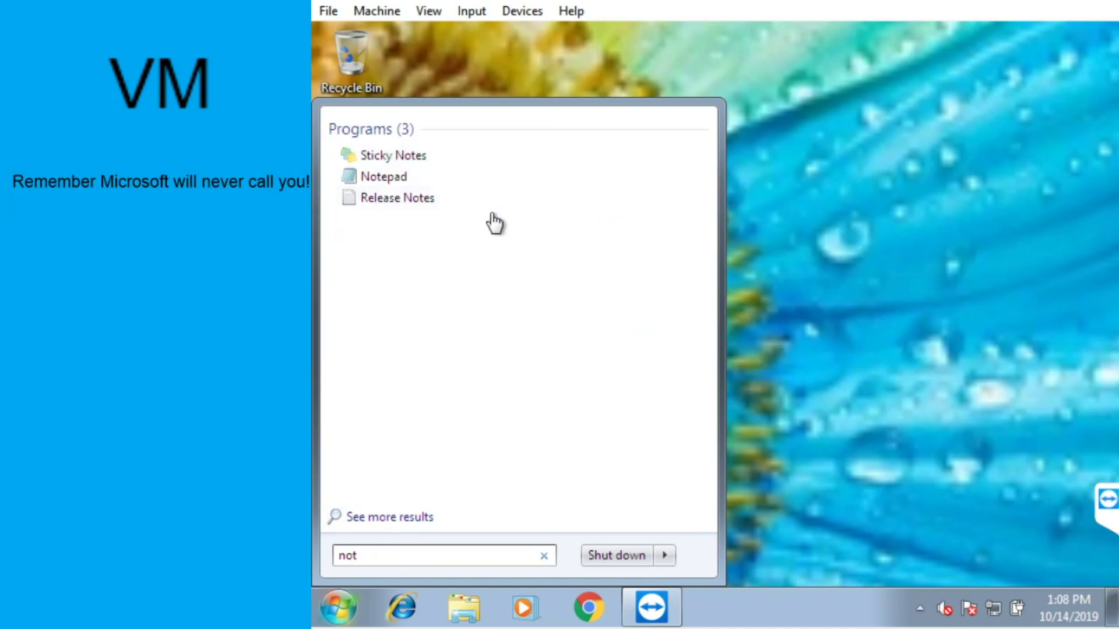
click(383, 177)
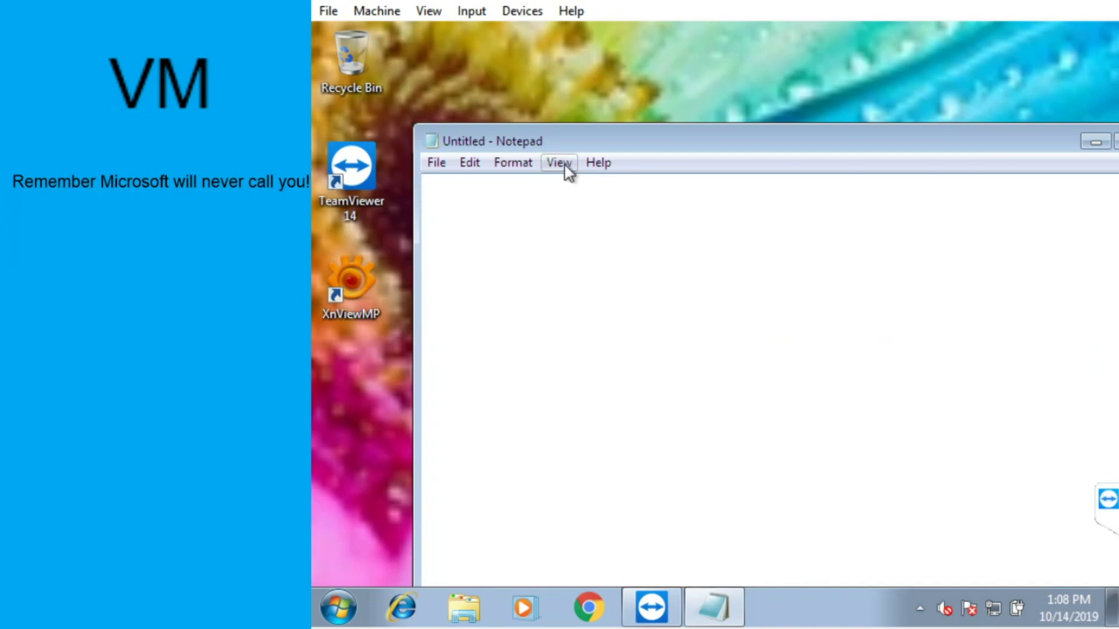
text(go)
text( fu)
text(ck )
text(yo)
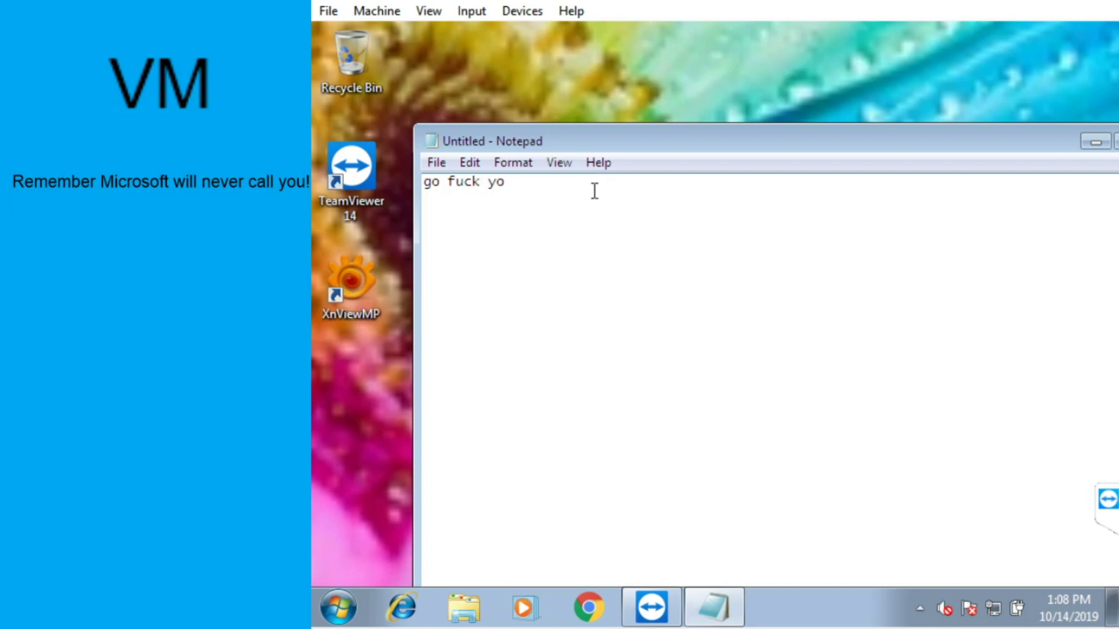
text(ur)
text( selg)
- Fix typos in the insulting Notepad message, removing stray letters and the semicolon after 'dog'
key(BackSpace)
text(f)
text(...)
text(d)
key(BackSpace)
text(are )
text(you s)
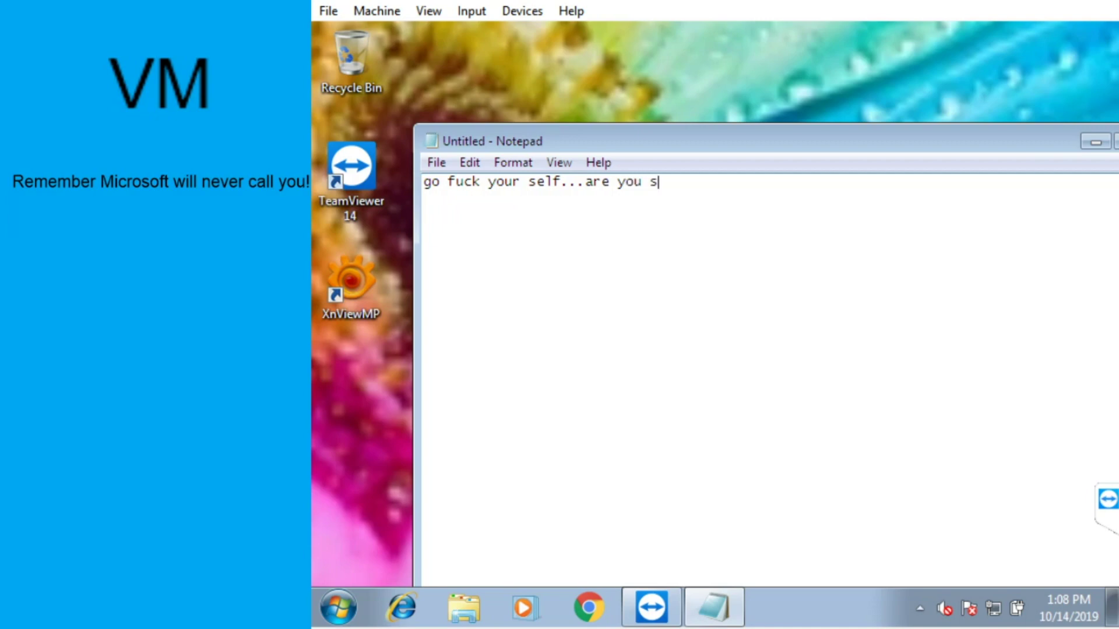
text(uc)
text(ki)
text(ng )
text(do)
text(gs)
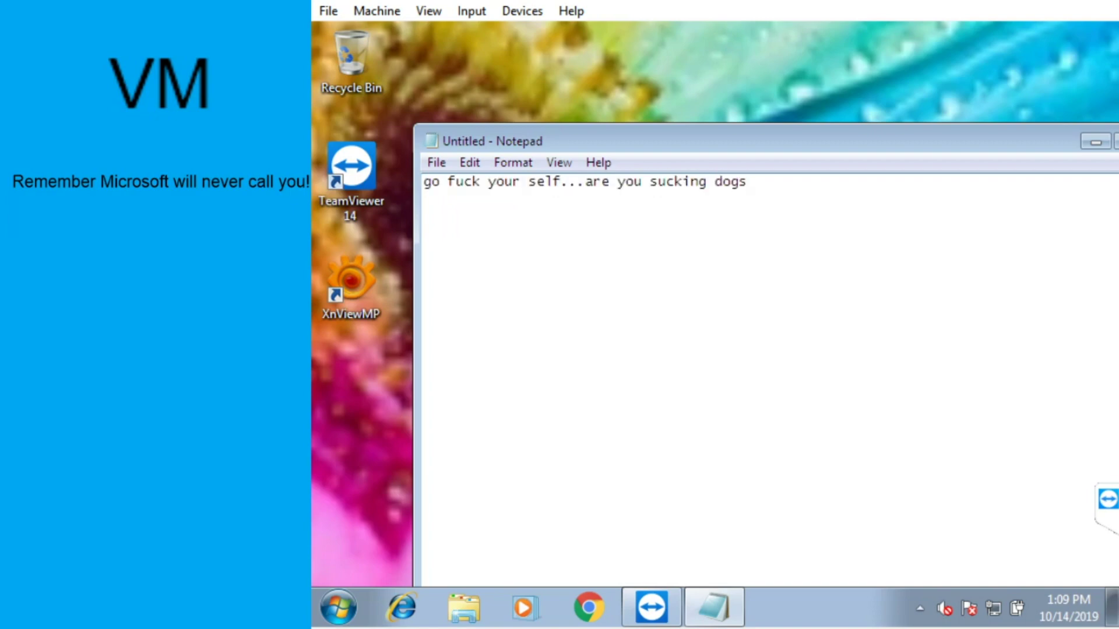
key(BackSpace)
text(;)
key(BackSpace)
text(di)
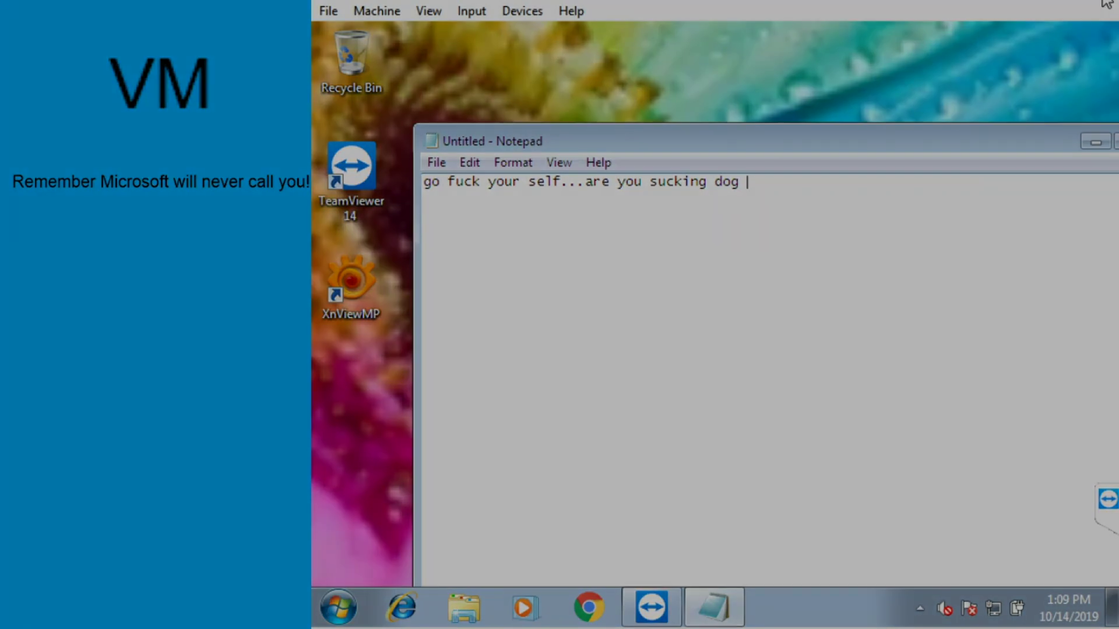